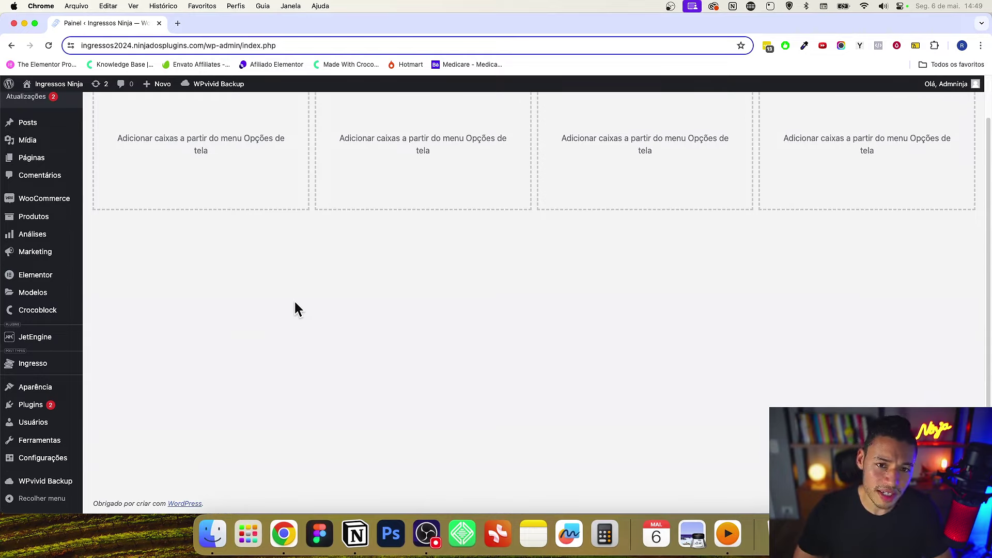
# - Open the public storefront in a new tab and scroll through its home page
pyautogui.keyDown('super'); pyautogui.click(59, 84); pyautogui.keyUp('super')
pyautogui.click(199, 23)
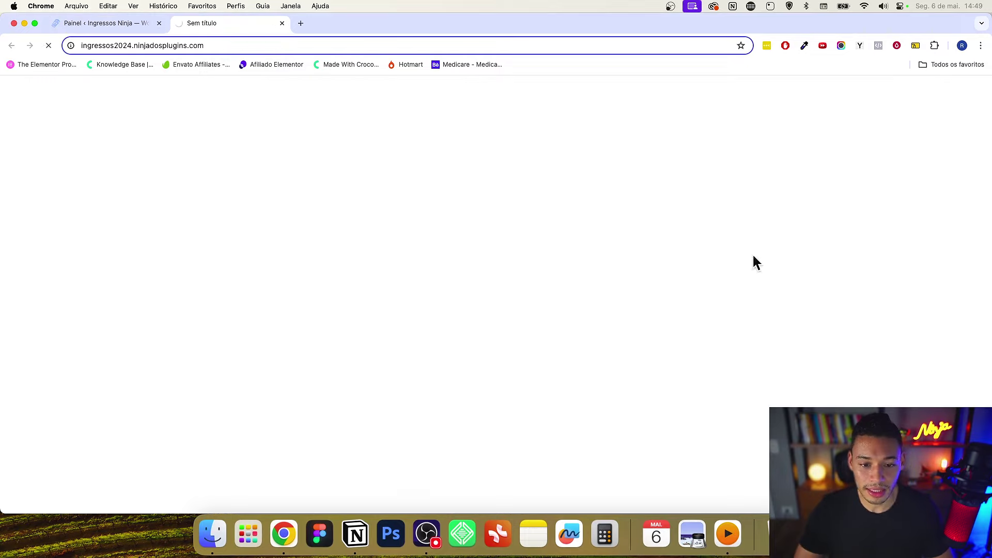
pyautogui.scroll(-15, 505, 277)
pyautogui.scroll(15, 501, 276)
pyautogui.scroll(-8, 502, 278)
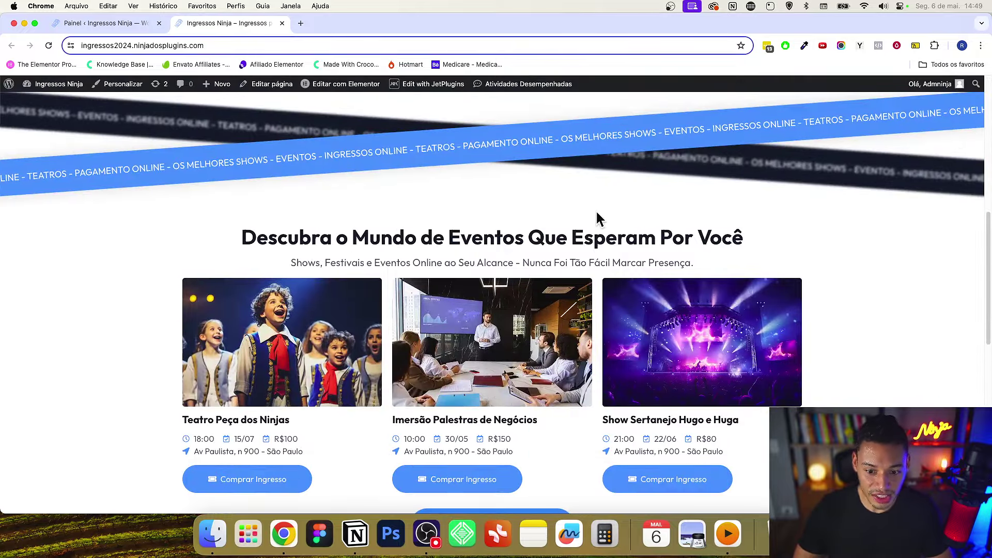
pyautogui.scroll(-3, 604, 215)
pyautogui.scroll(2, 598, 284)
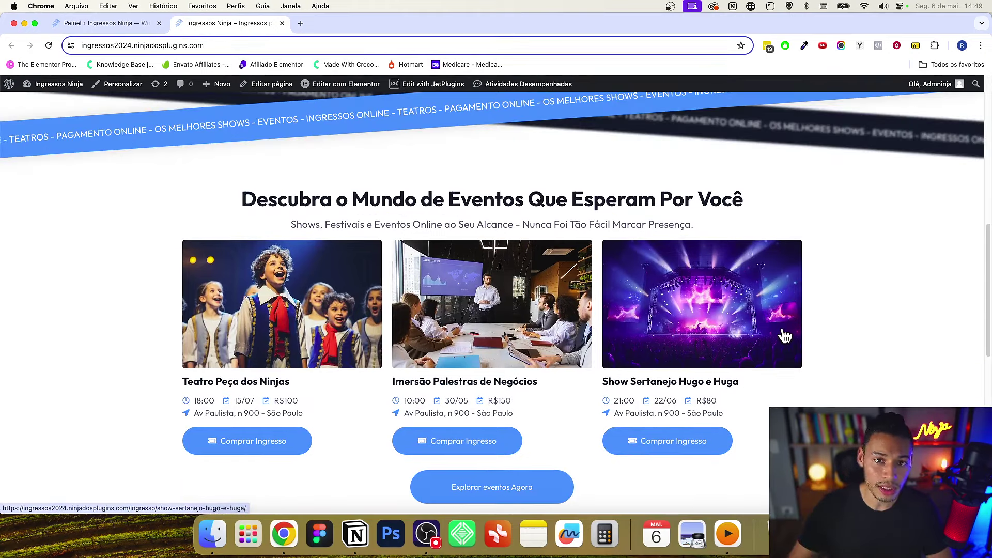
pyautogui.scroll(2, 786, 238)
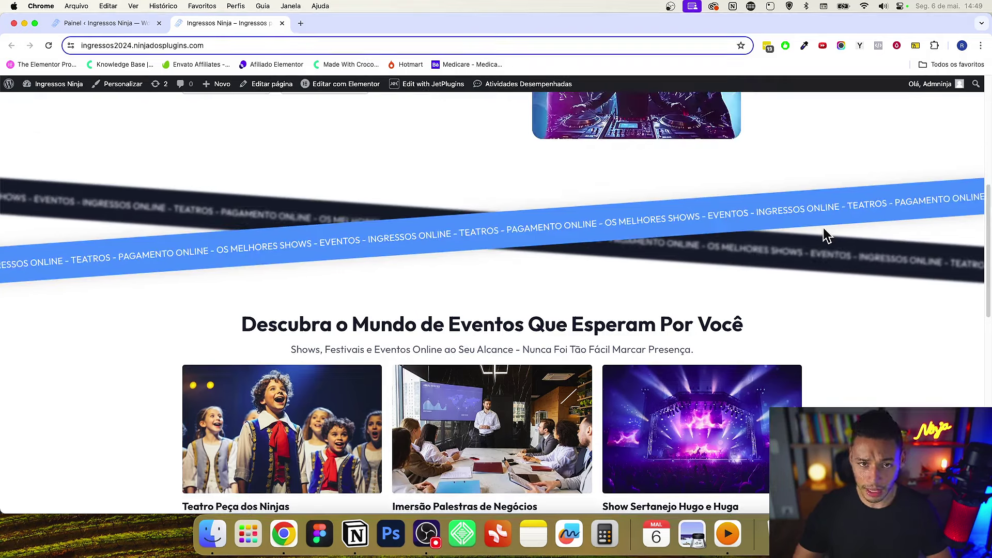
pyautogui.scroll(7, 825, 235)
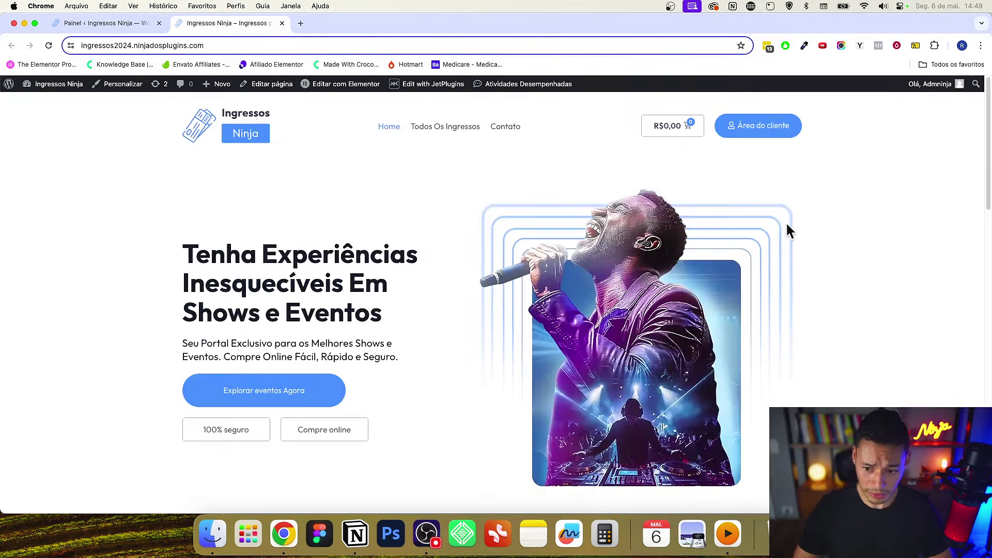
# - View the customer's orders under Área do cliente > Pedidos, then return to the Plugins tab
pyautogui.click(103, 23)
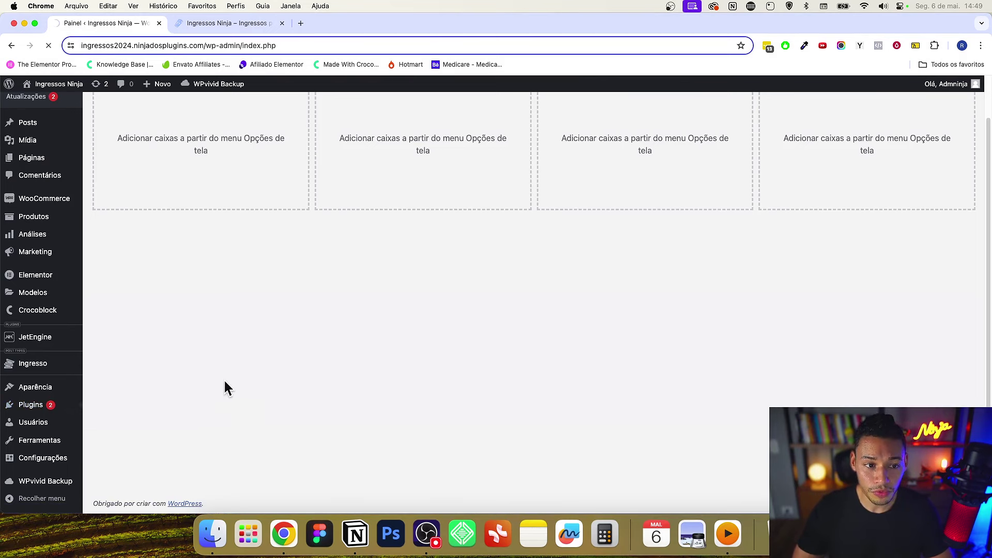
pyautogui.click(230, 23)
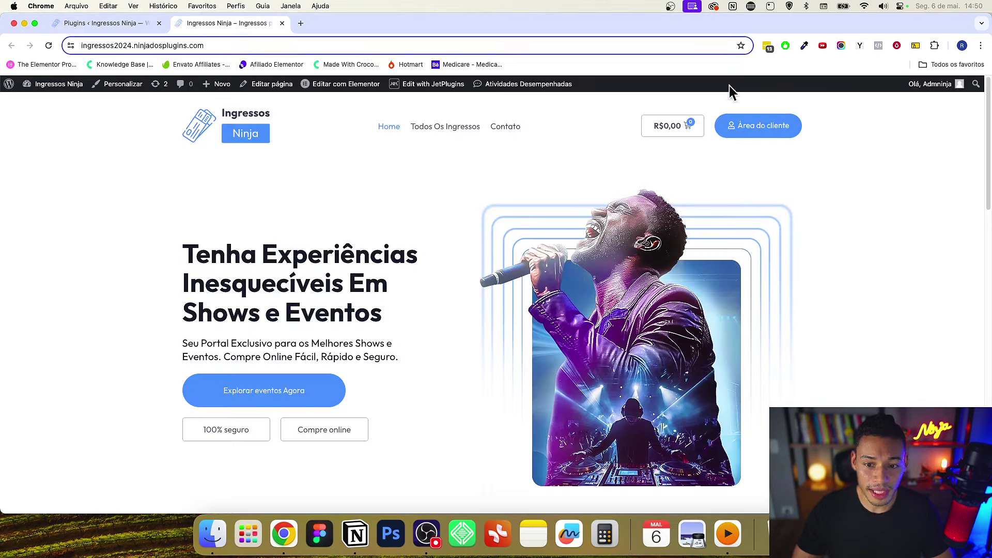
pyautogui.click(755, 137)
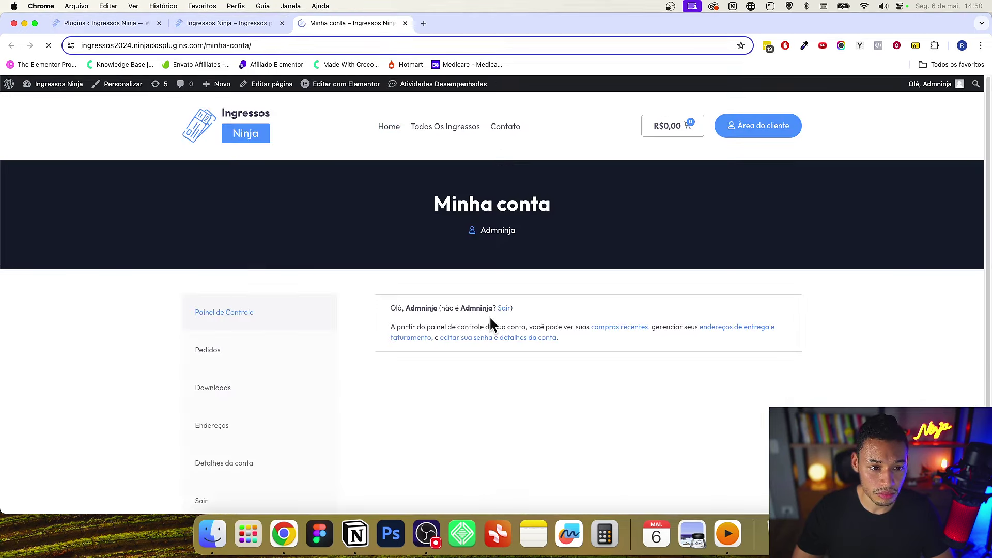
pyautogui.scroll(-3, 489, 316)
pyautogui.click(247, 238)
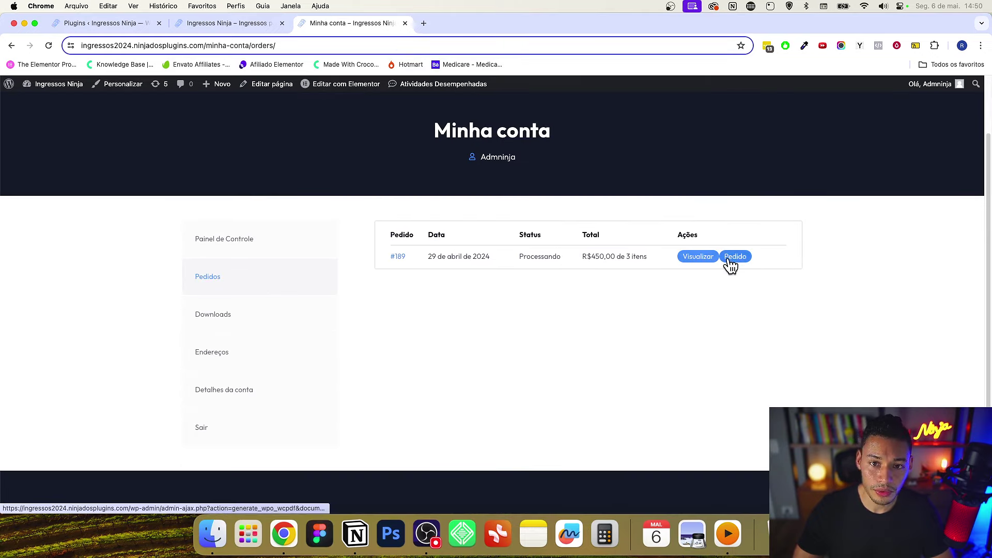
pyautogui.click(178, 26)
pyautogui.click(135, 26)
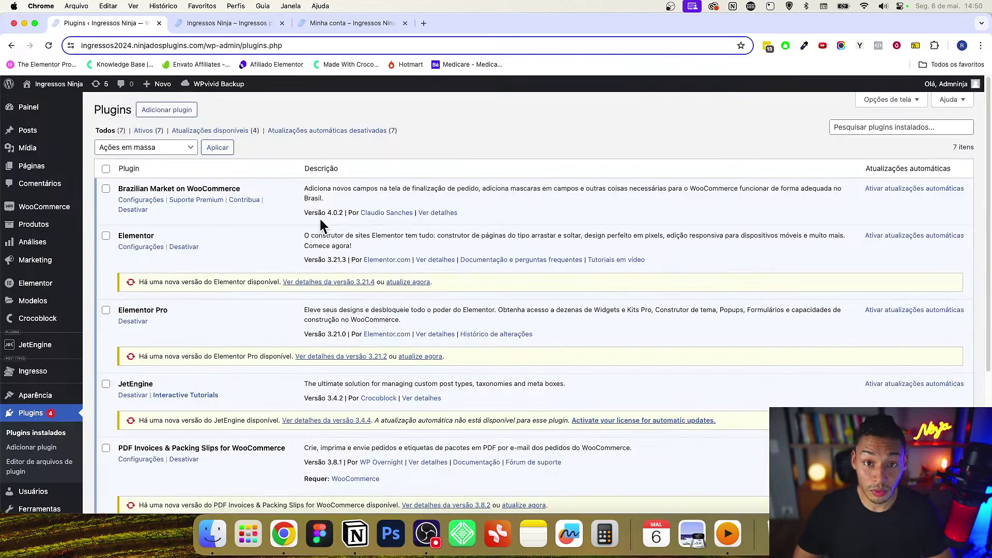
# - Deactivate PDF Invoices & Packing Slips for WooCommerce and go to Plugins > Adicionar plugin
pyautogui.scroll(-8, 304, 232)
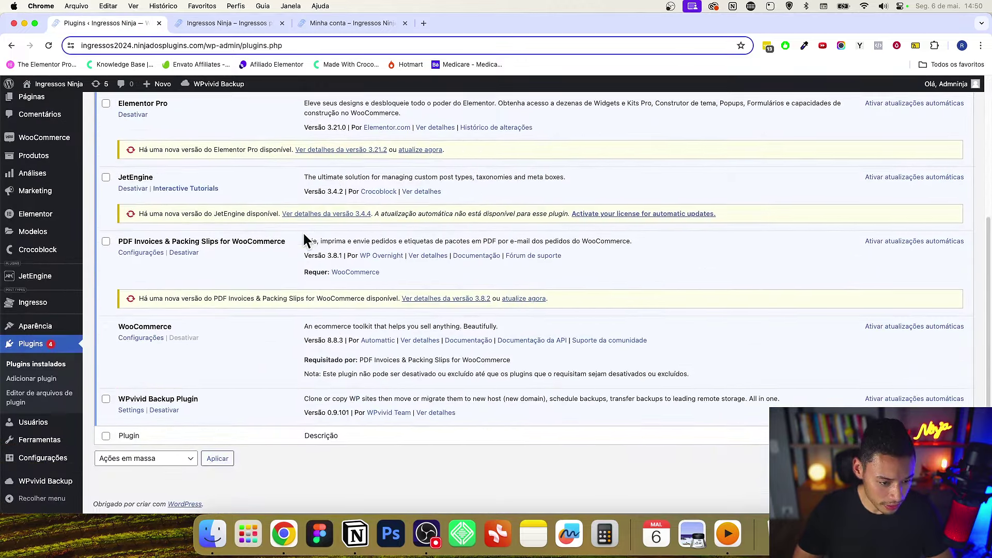
pyautogui.click(186, 253)
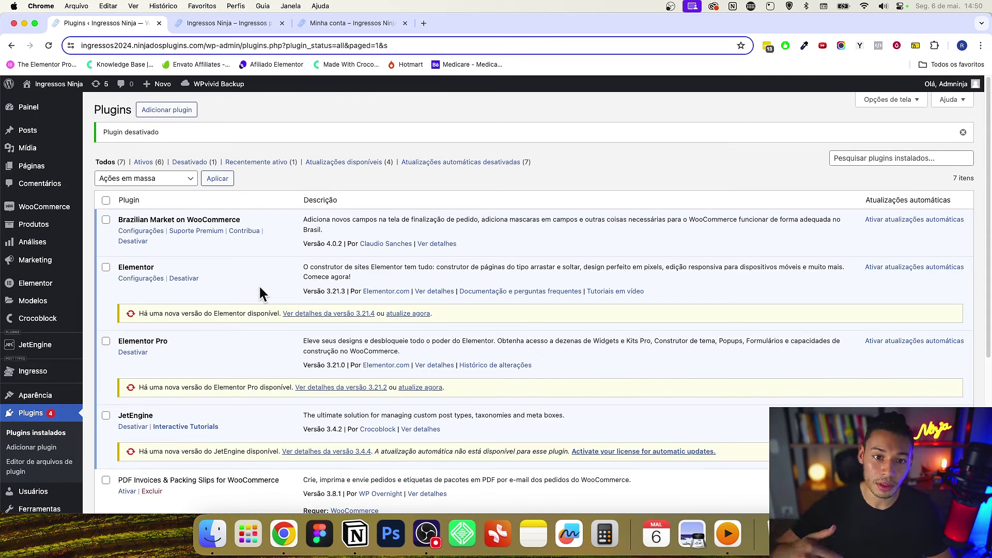
pyautogui.scroll(-5, 259, 287)
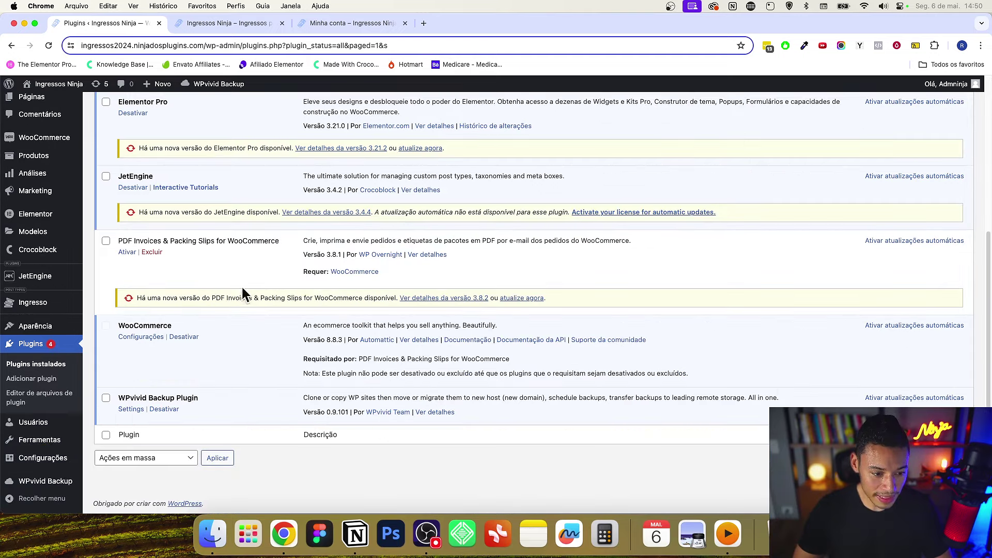
pyautogui.scroll(1, 205, 296)
pyautogui.click(31, 388)
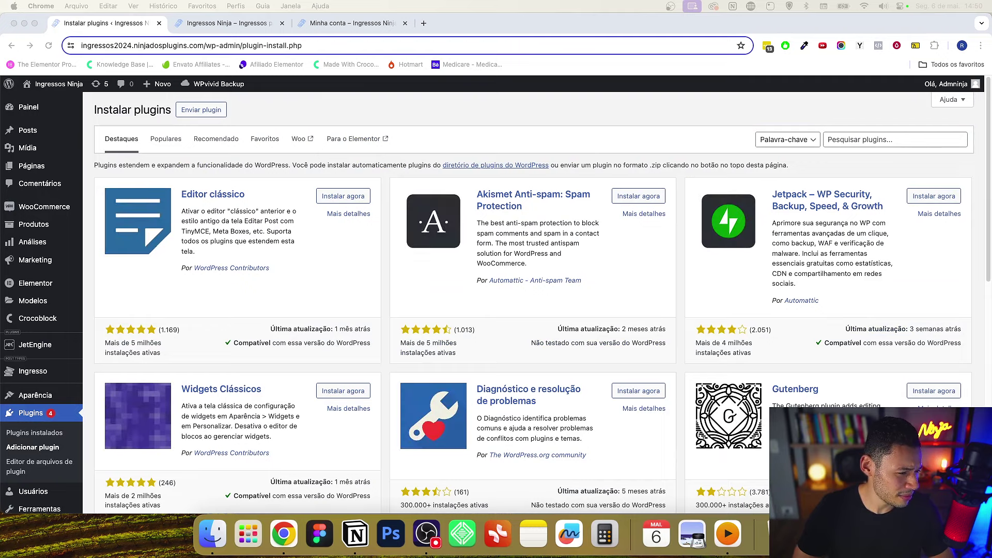
# - Find, install and activate 'Event Tickets with Ticket Scanner', then open its Event Tickets admin page
pyautogui.click(870, 136)
pyautogui.write('Event Tickets with Ticket Scanner')
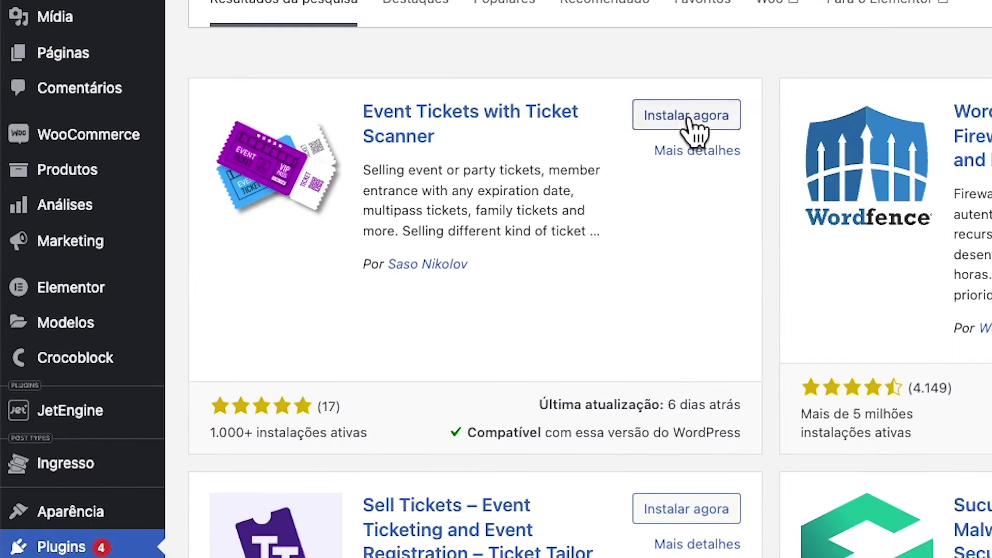
pyautogui.click(344, 199)
pyautogui.scroll(-5, 668, 274)
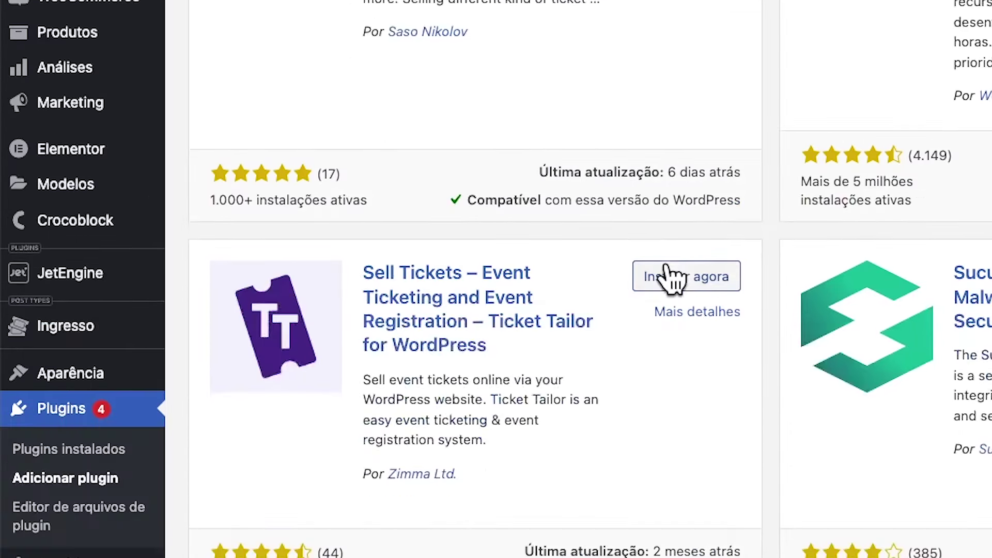
pyautogui.scroll(5, 672, 276)
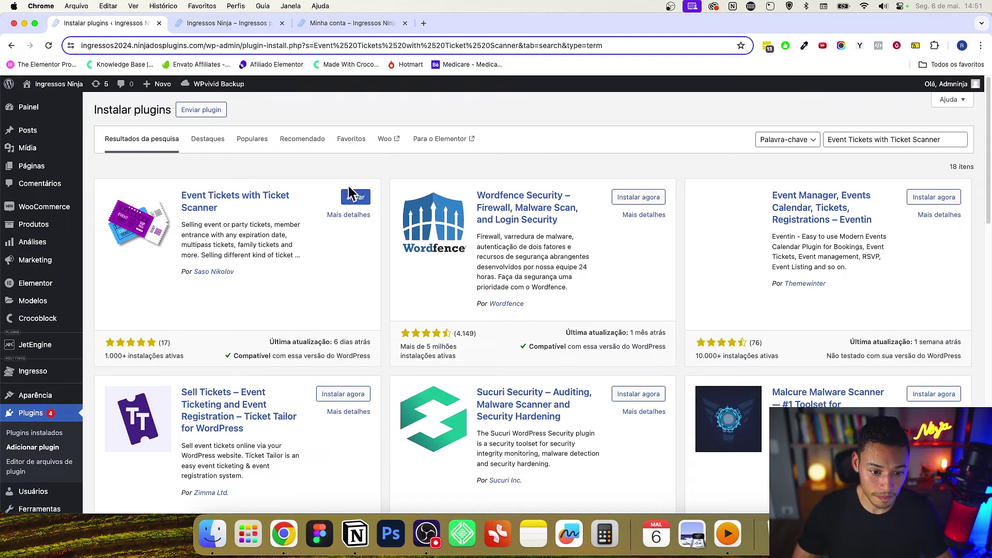
pyautogui.click(351, 195)
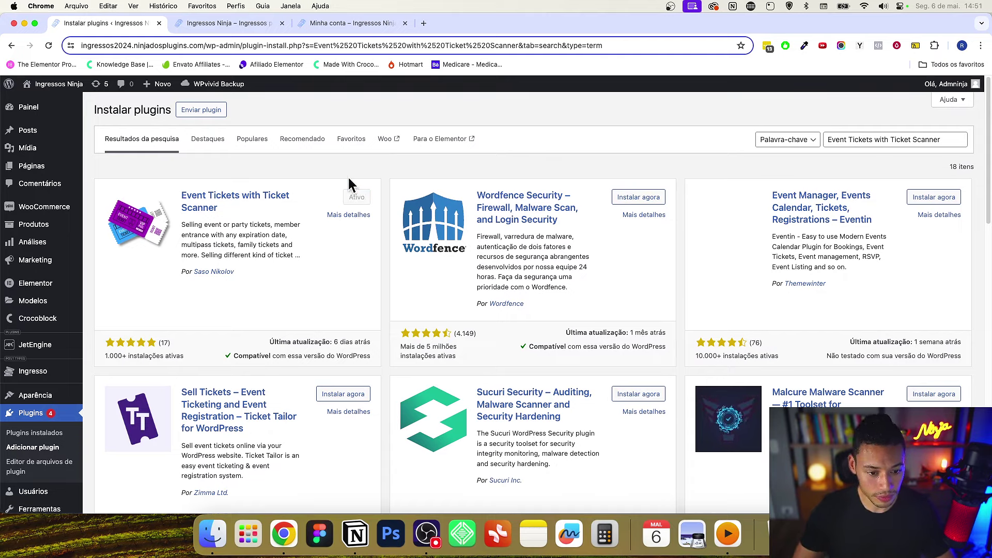
pyautogui.scroll(-1, 351, 185)
pyautogui.click(45, 104)
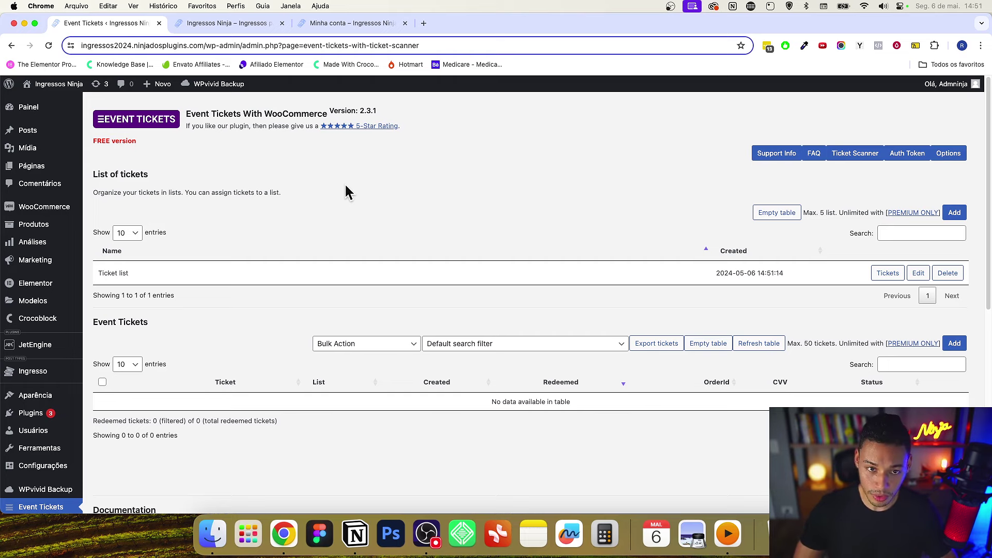
# - Open the Event Tickets Options page with date format Y/m/d and time format H:i
pyautogui.scroll(-5, 377, 217)
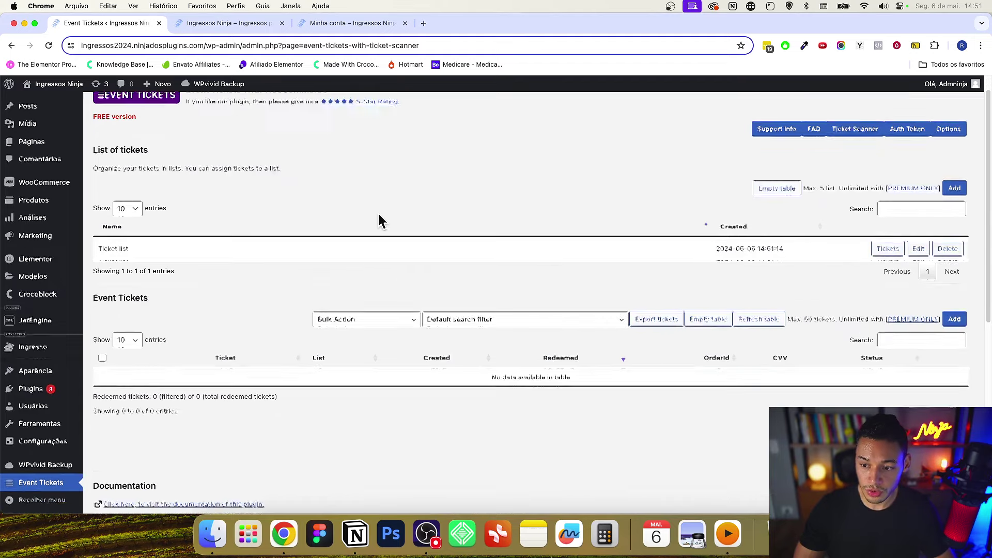
pyautogui.scroll(5, 416, 328)
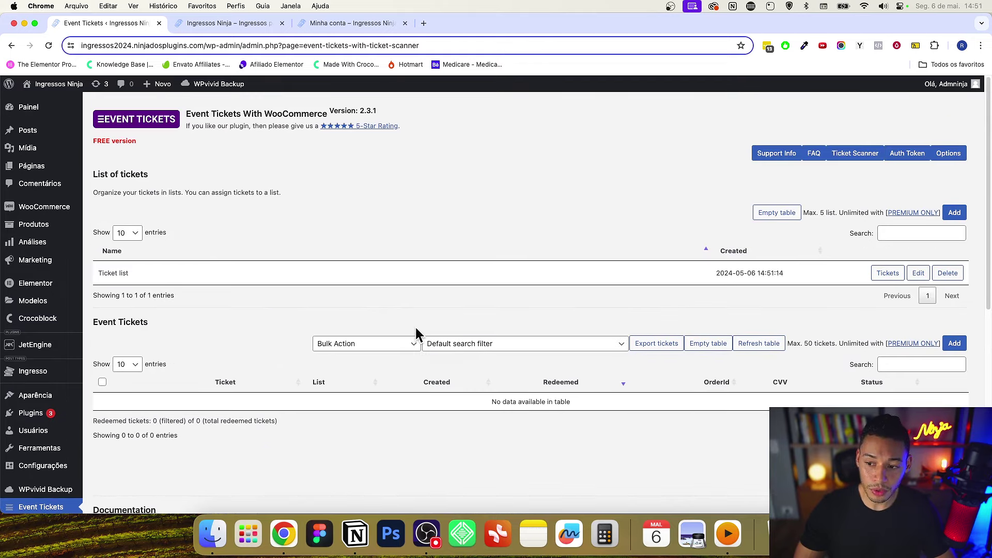
pyautogui.click(955, 156)
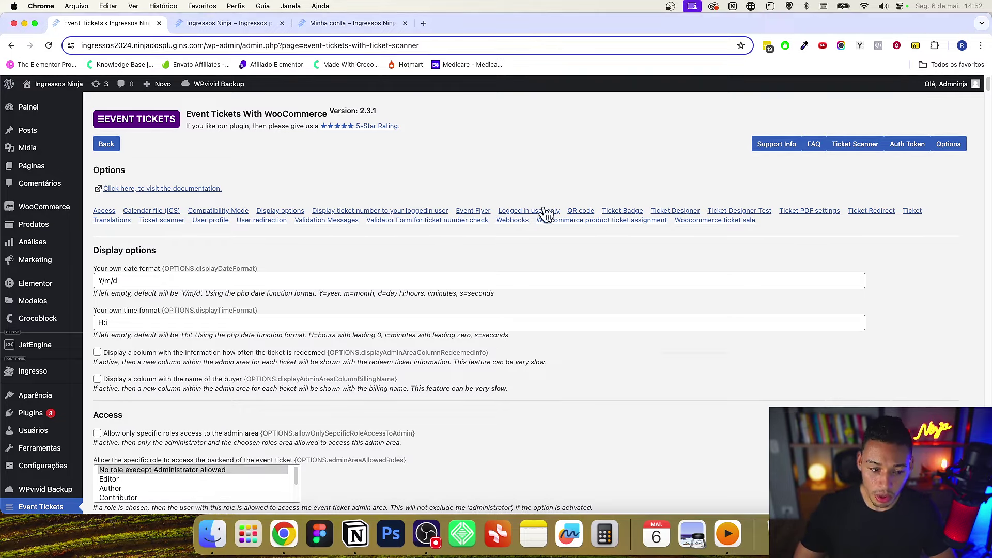
pyautogui.scroll(-5, 577, 217)
pyautogui.scroll(-20, 579, 184)
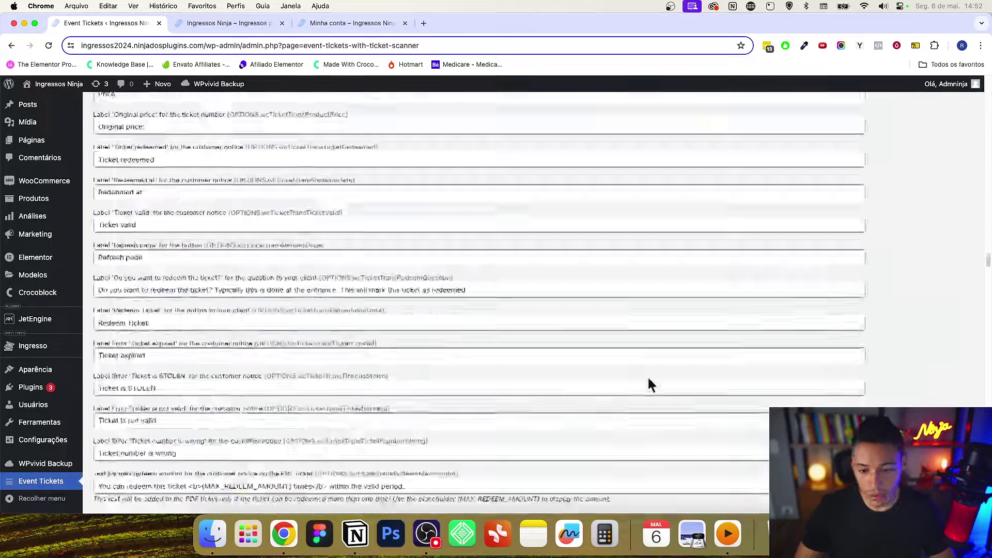
pyautogui.scroll(-15, 647, 385)
pyautogui.scroll(10, 643, 383)
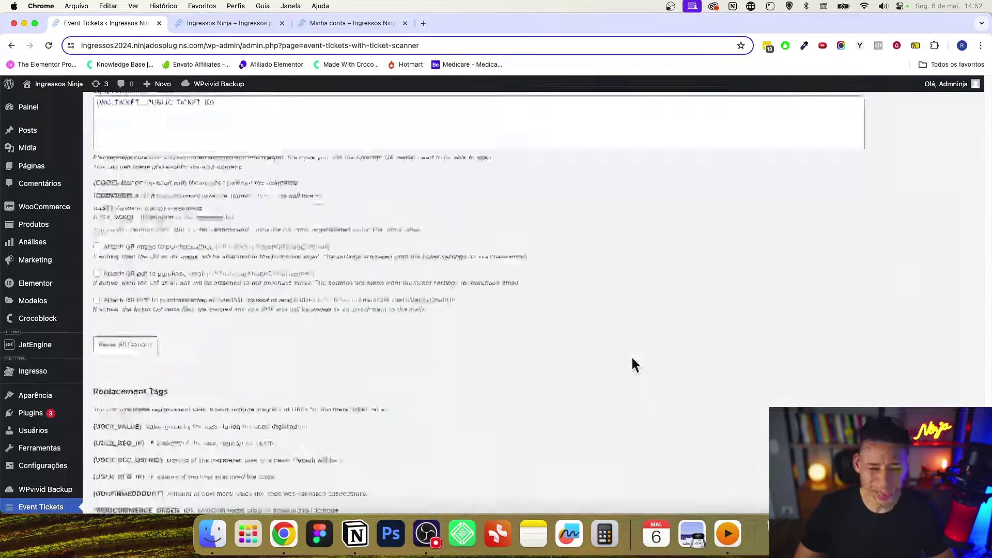
pyautogui.scroll(20, 632, 361)
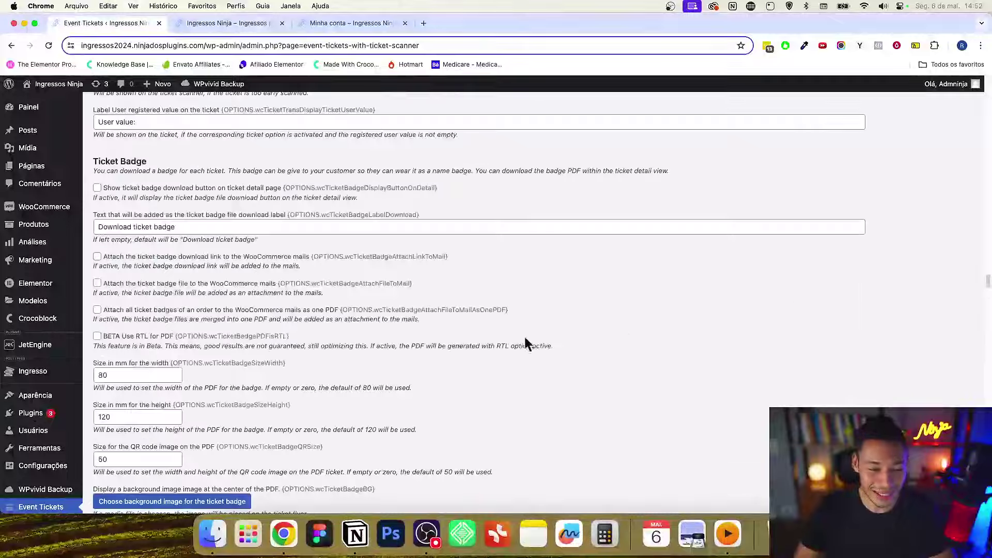
pyautogui.scroll(20, 283, 310)
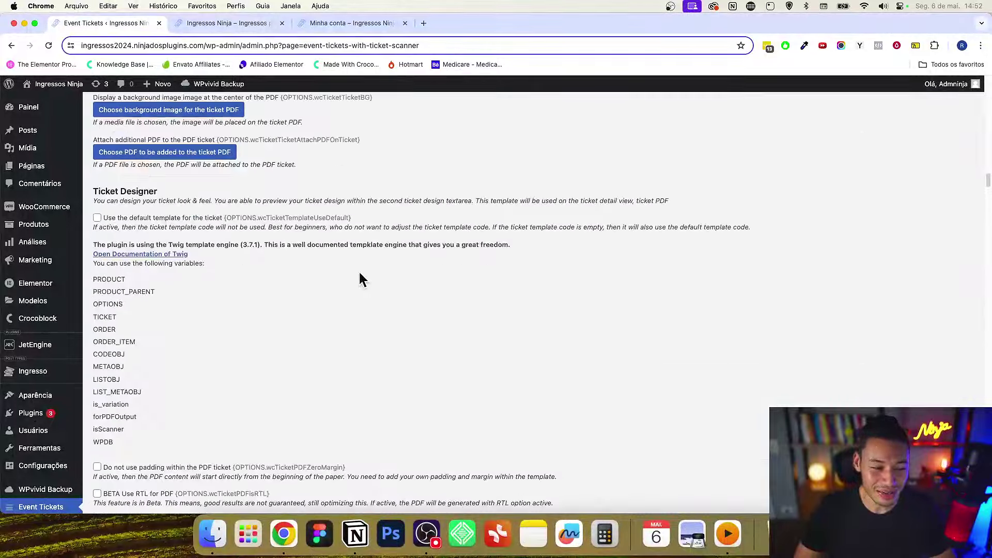
pyautogui.scroll(20, 364, 281)
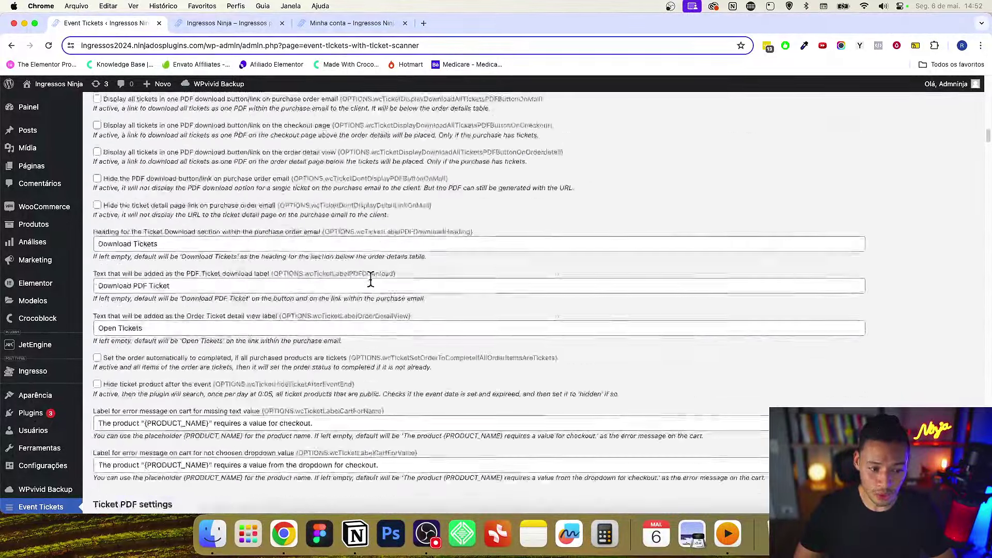
pyautogui.scroll(20, 373, 282)
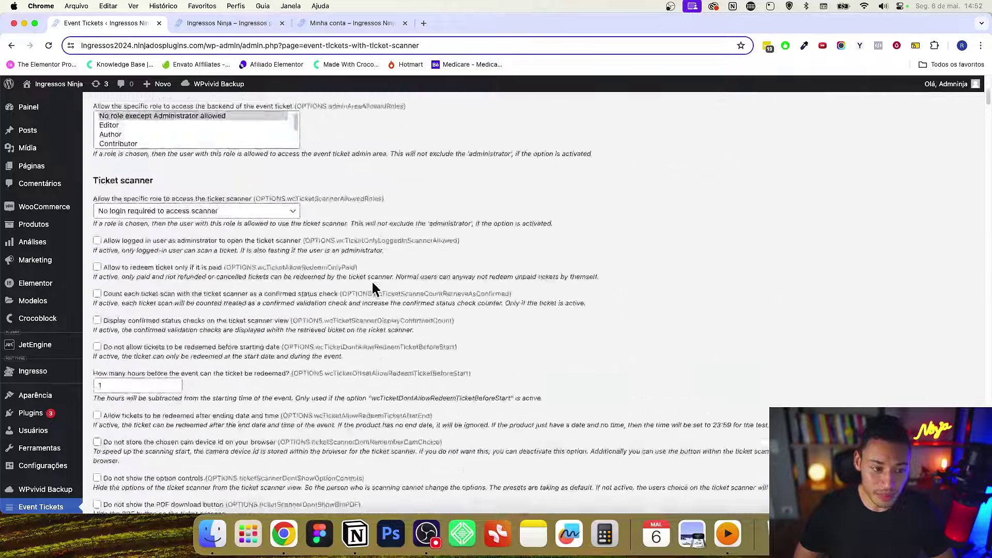
pyautogui.scroll(3, 374, 287)
pyautogui.scroll(-10, 376, 290)
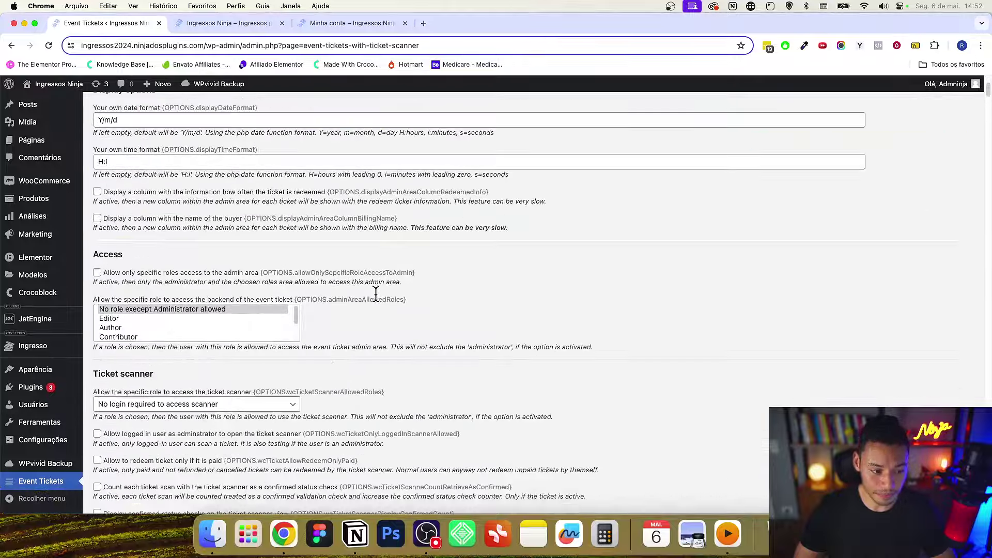
pyautogui.scroll(-10, 376, 294)
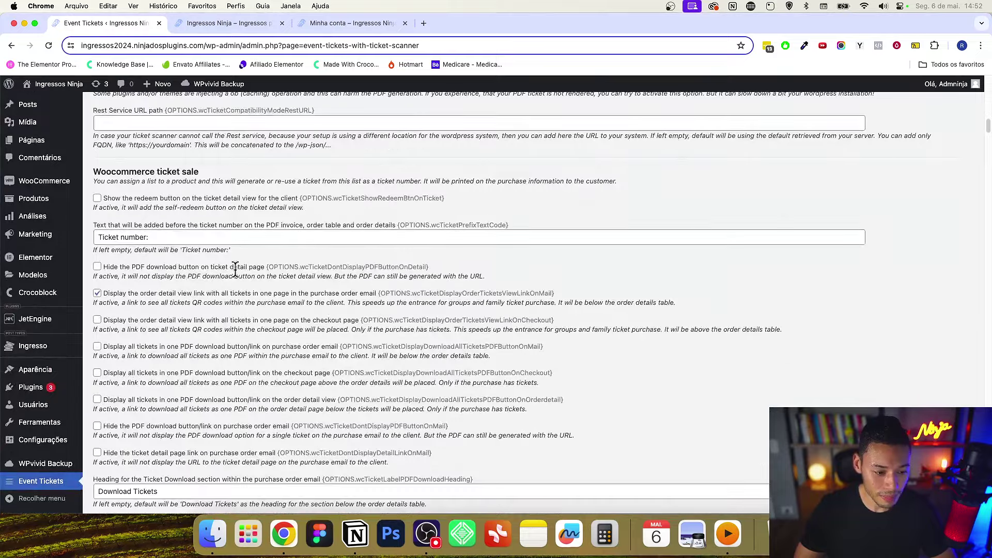
# - Translate the ticket number prefix, Download heading, 'Download PDF Ingresso' and 'Abrir Ingressso' labels
pyautogui.tripleClick(164, 235)
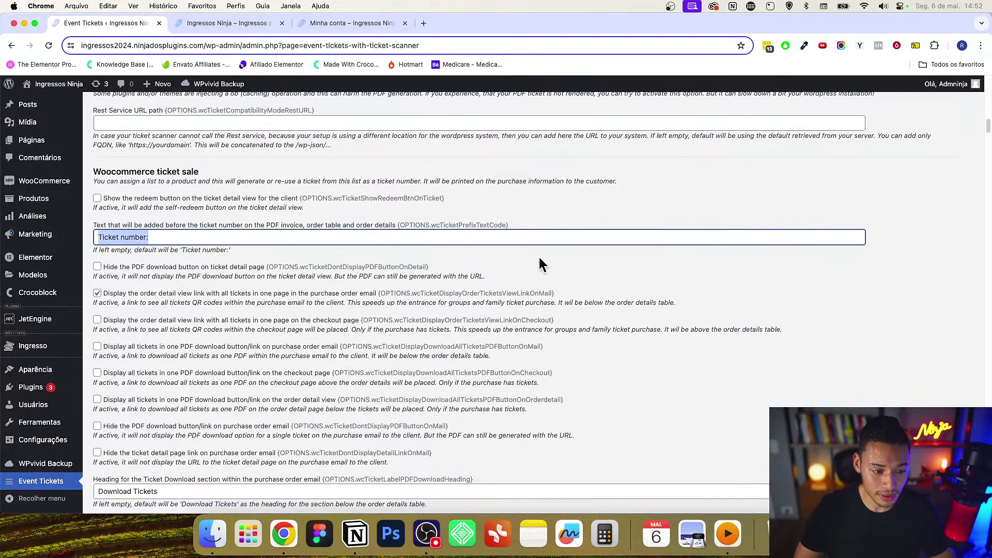
pyautogui.write('Número do ingresso:')
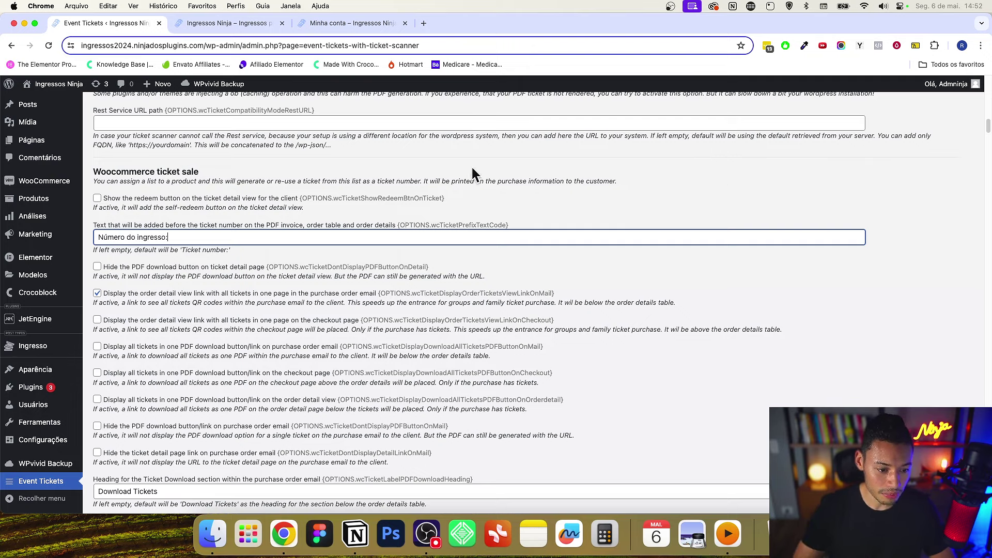
pyautogui.click(947, 254)
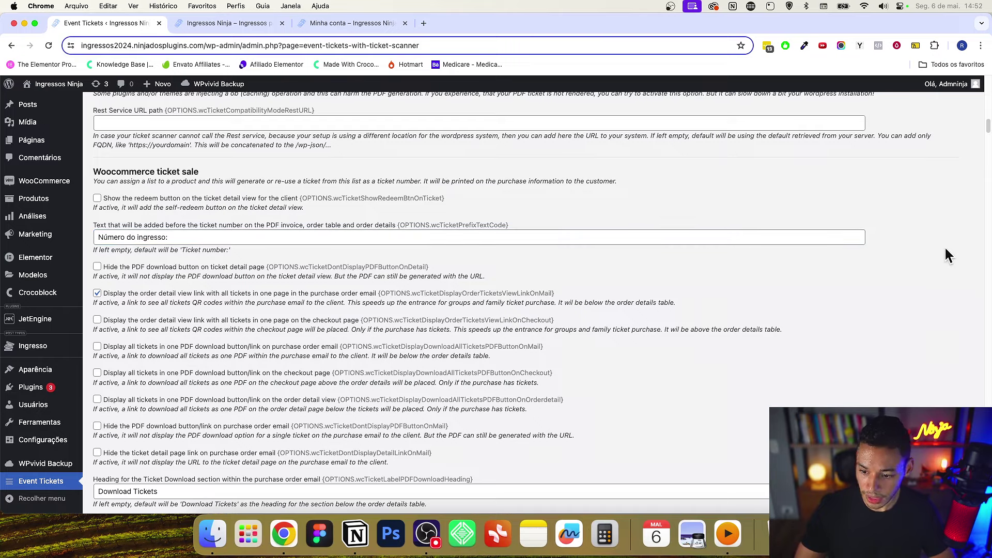
pyautogui.scroll(-5, 512, 351)
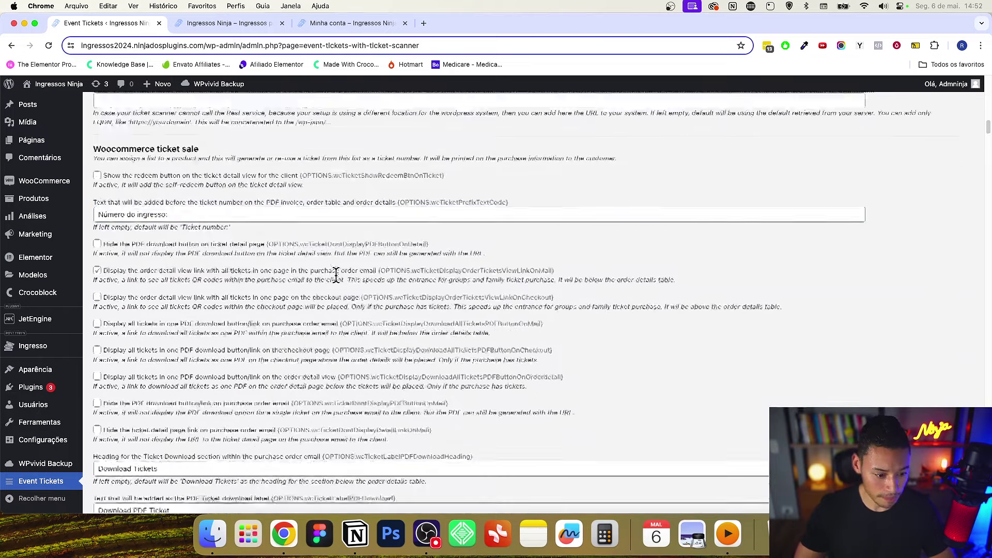
pyautogui.moveTo(156, 257); pyautogui.dragTo(72, 259)
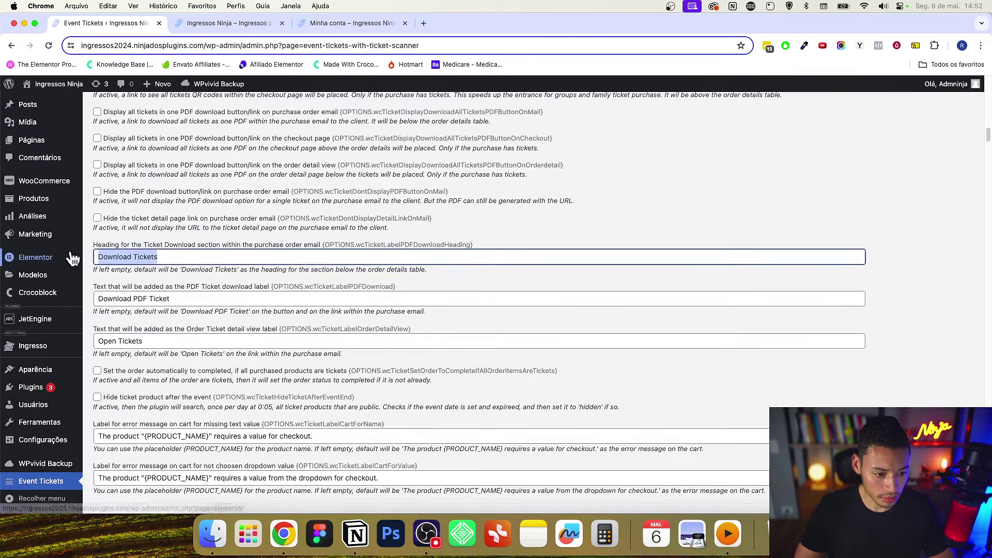
pyautogui.write('D')
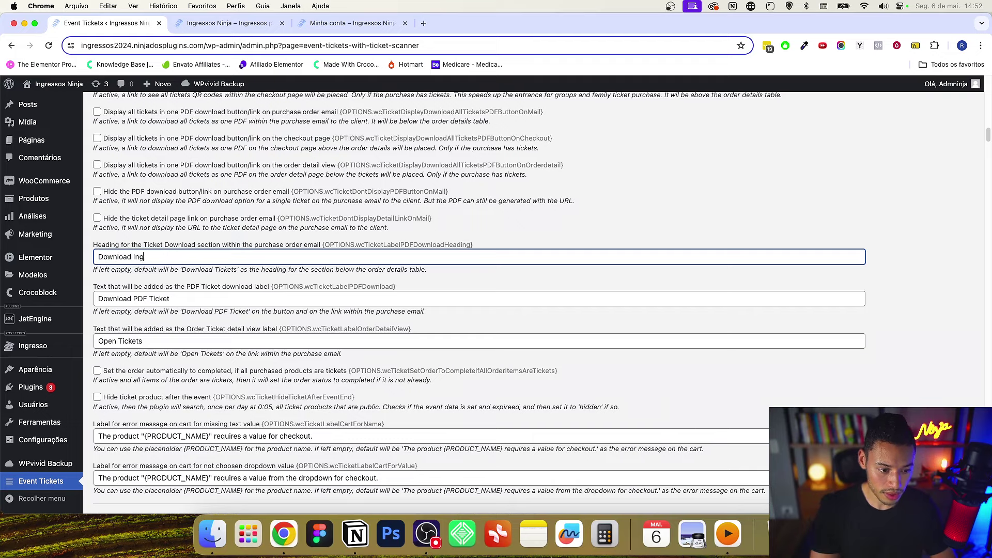
pyautogui.press('Tab')
pyautogui.write('D')
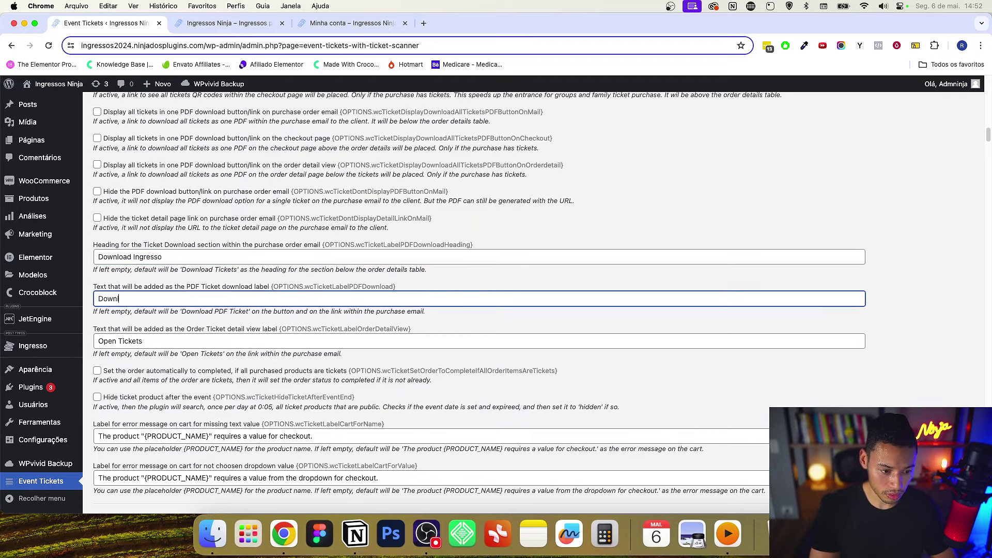
pyautogui.write('ownload PDF Ingre')
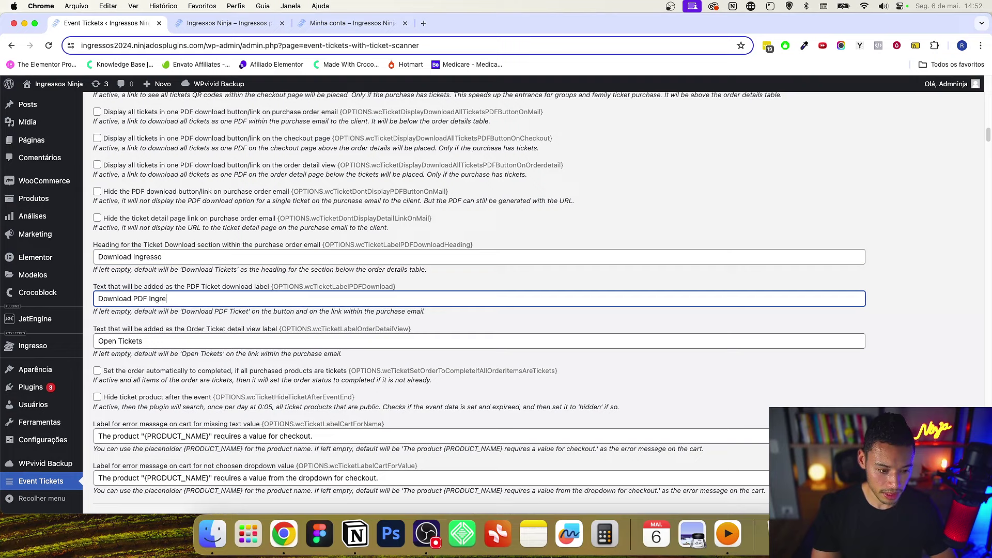
pyautogui.write('sso')
pyautogui.press('Tab')
pyautogui.write('Abrir Ingr')
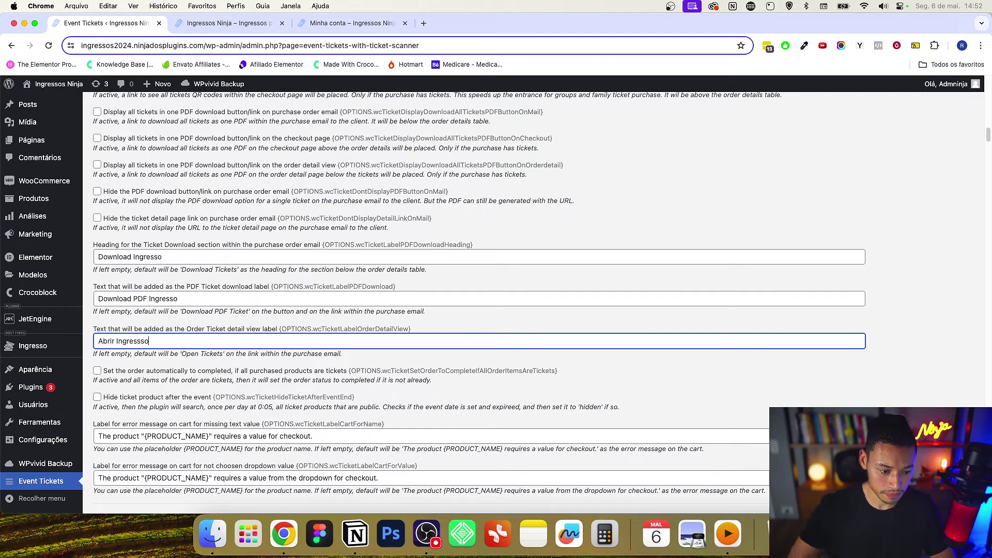
pyautogui.write('essso')
# - Translate both cart error messages into Portuguese, starting each with 'O produto'
pyautogui.scroll(-5, 515, 248)
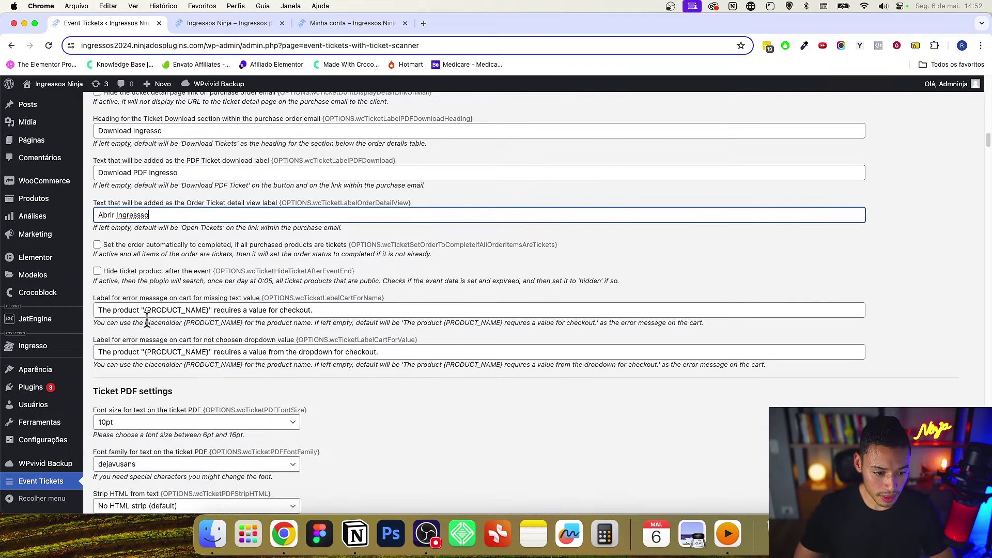
pyautogui.moveTo(138, 310); pyautogui.dragTo(88, 307)
pyautogui.write('O produto')
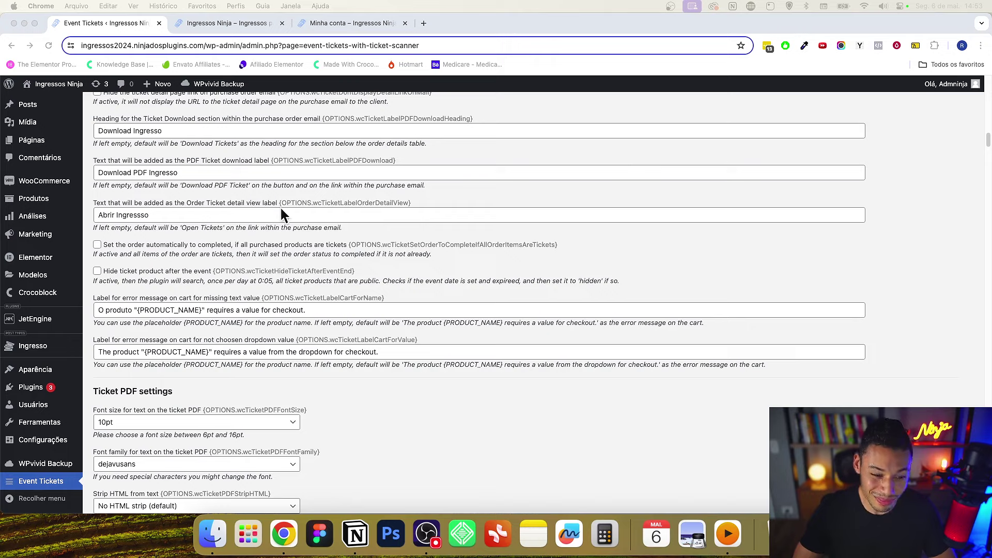
pyautogui.moveTo(208, 310); pyautogui.dragTo(333, 306)
pyautogui.press('super+c')
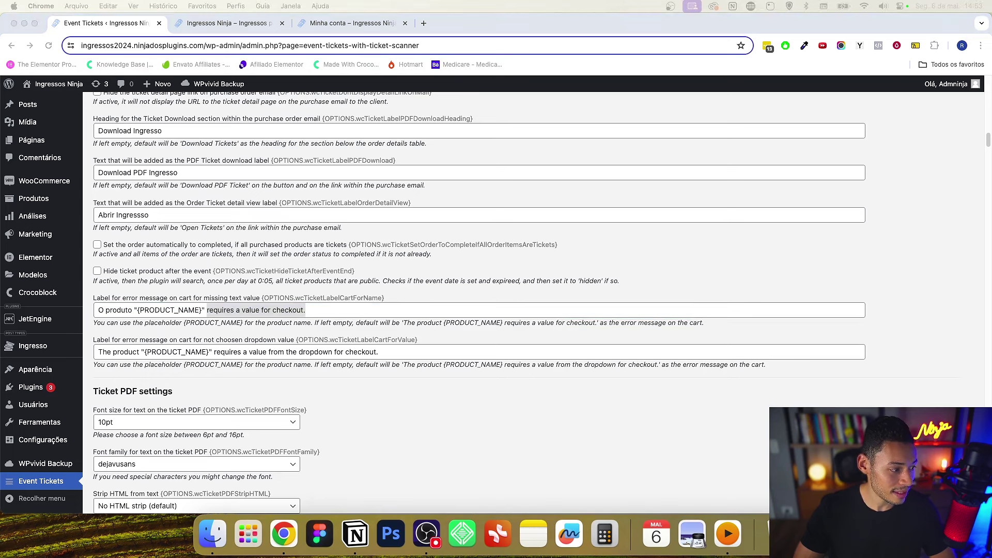
pyautogui.press('super+v')
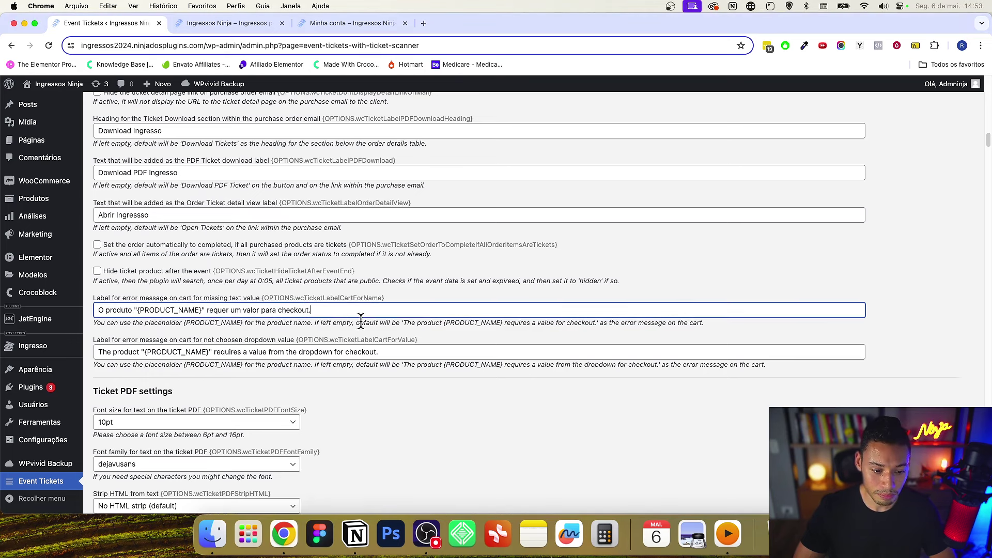
pyautogui.moveTo(142, 352); pyautogui.dragTo(62, 354)
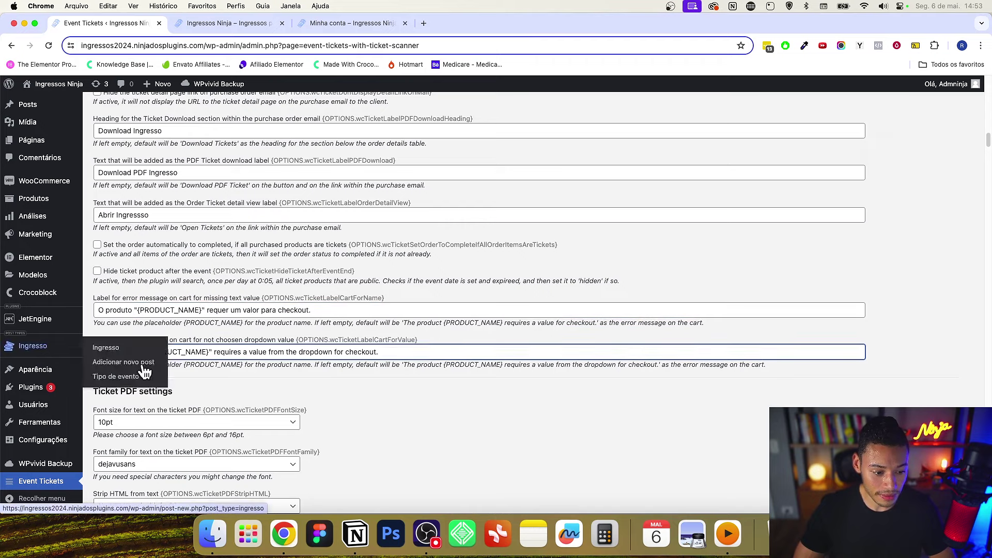
pyautogui.write('O produto "{PROD')
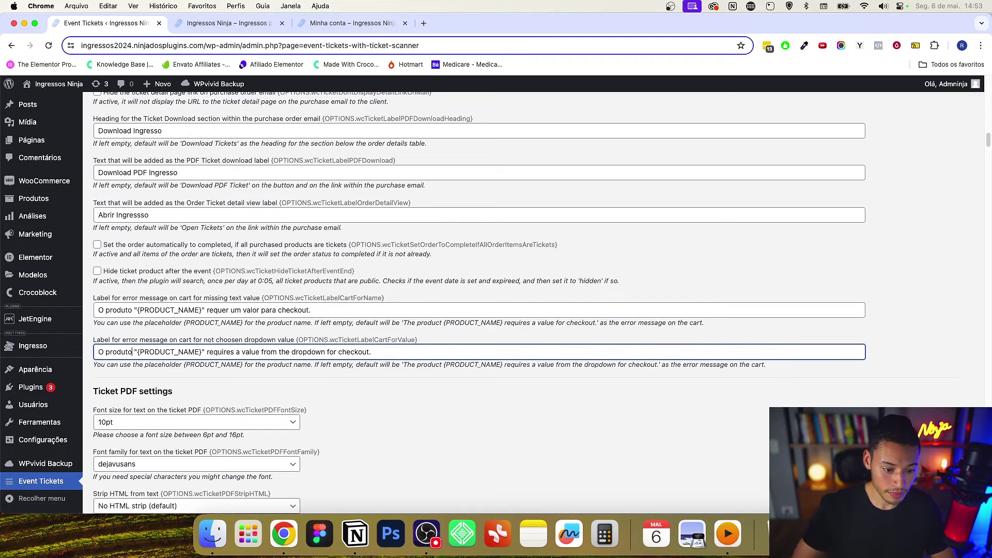
pyautogui.moveTo(208, 352); pyautogui.dragTo(404, 346)
pyautogui.press('super+c')
pyautogui.press('super+c')
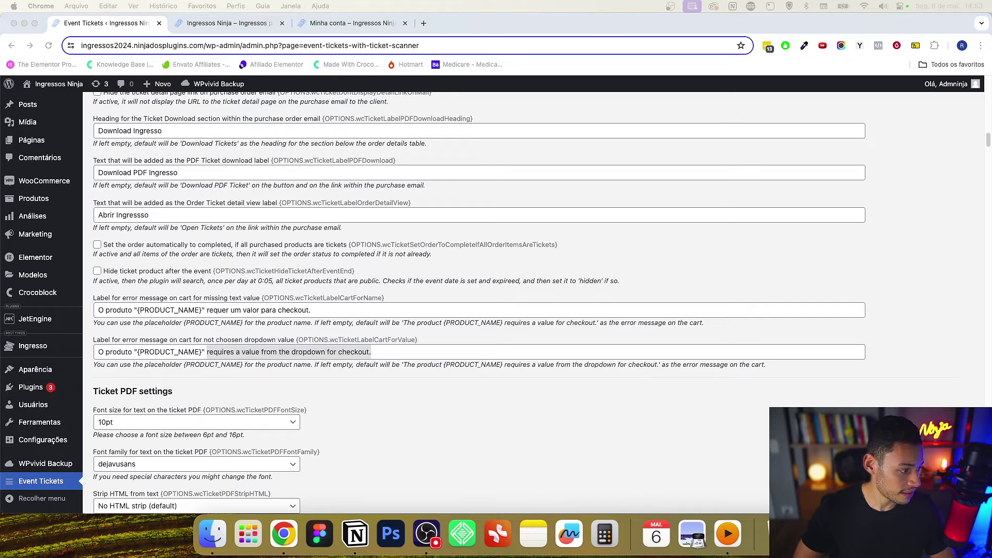
pyautogui.click(410, 344)
pyautogui.press('super+v')
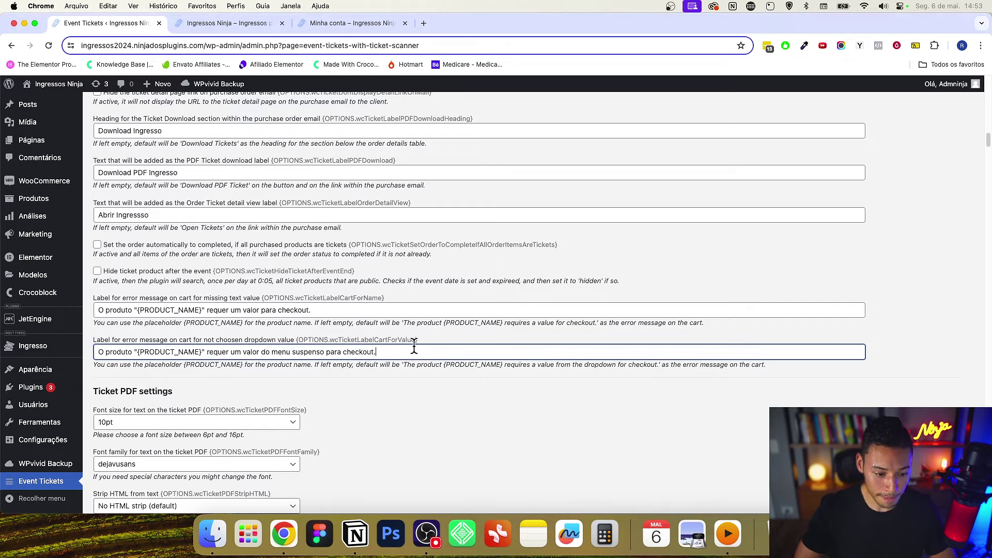
# - Change the quantity text to '{TICKET_POSITION} de {TICKET_TOTAL_AMOUNT} Ingressos'
pyautogui.scroll(-10, 414, 348)
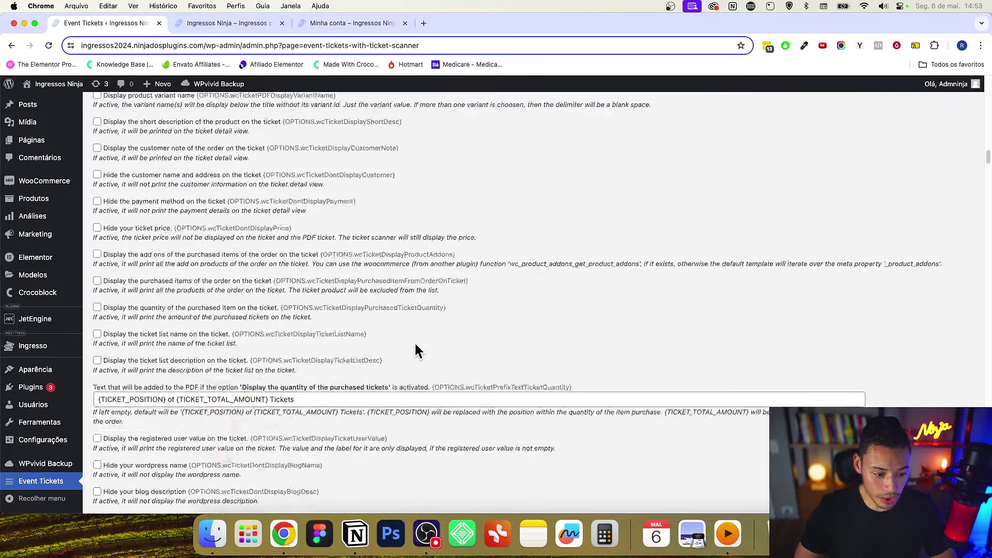
pyautogui.scroll(-3, 417, 351)
pyautogui.doubleClick(170, 229)
pyautogui.write('de')
pyautogui.doubleClick(284, 229)
pyautogui.write('Ingressos')
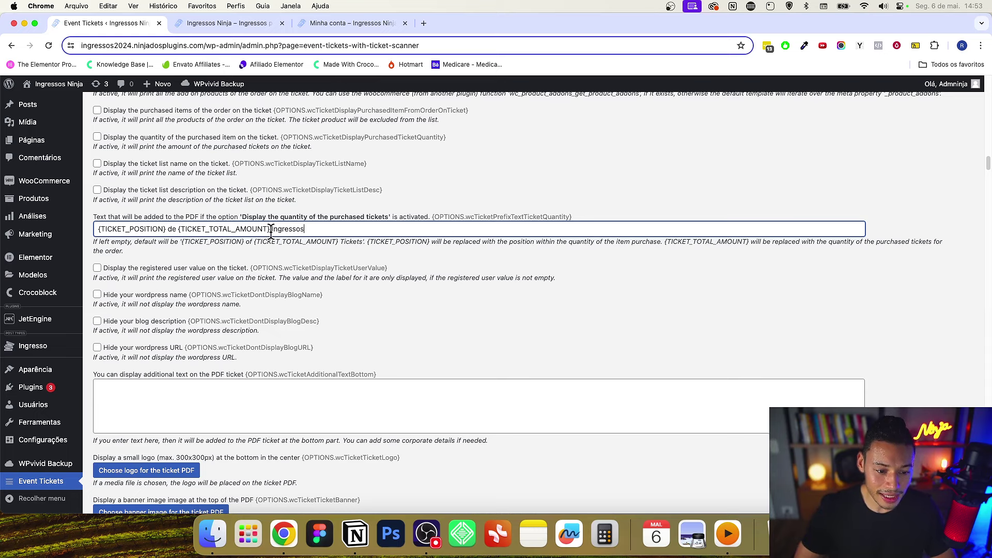
pyautogui.click(900, 203)
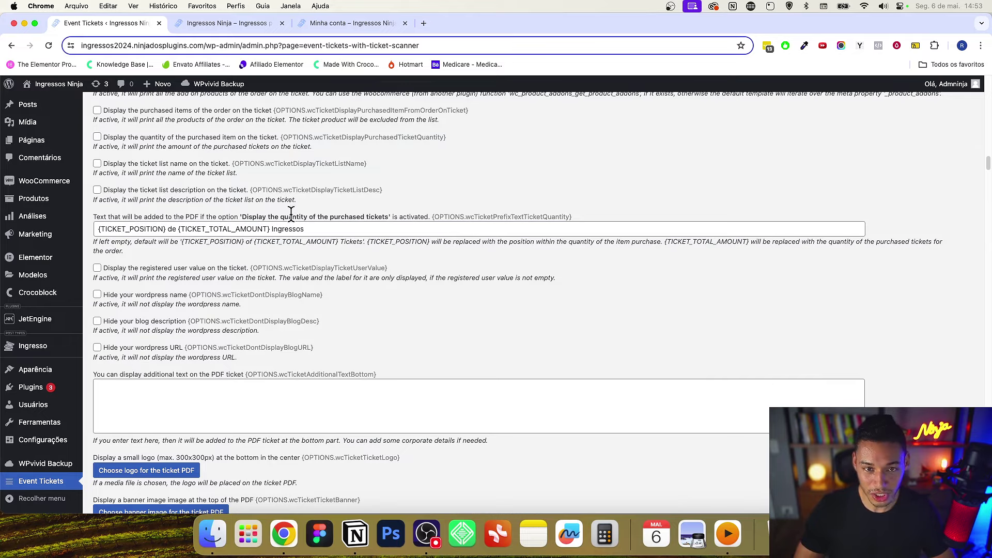
pyautogui.scroll(-5, 285, 216)
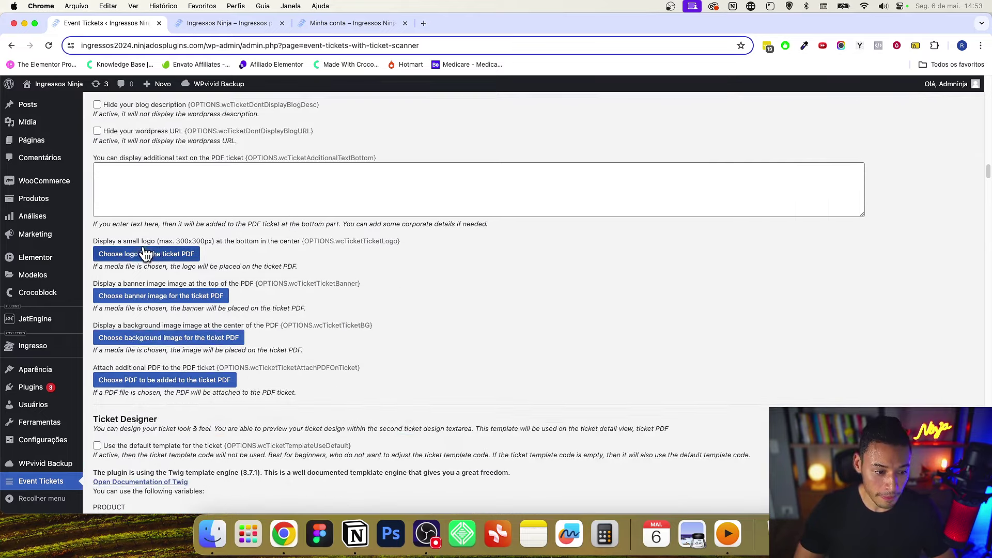
pyautogui.click(186, 261)
pyautogui.click(130, 129)
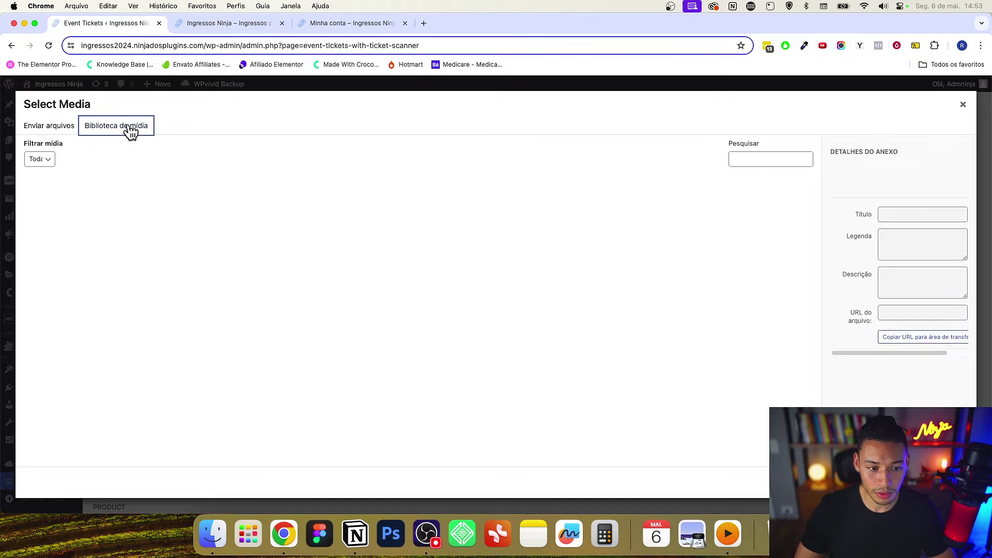
pyautogui.click(478, 221)
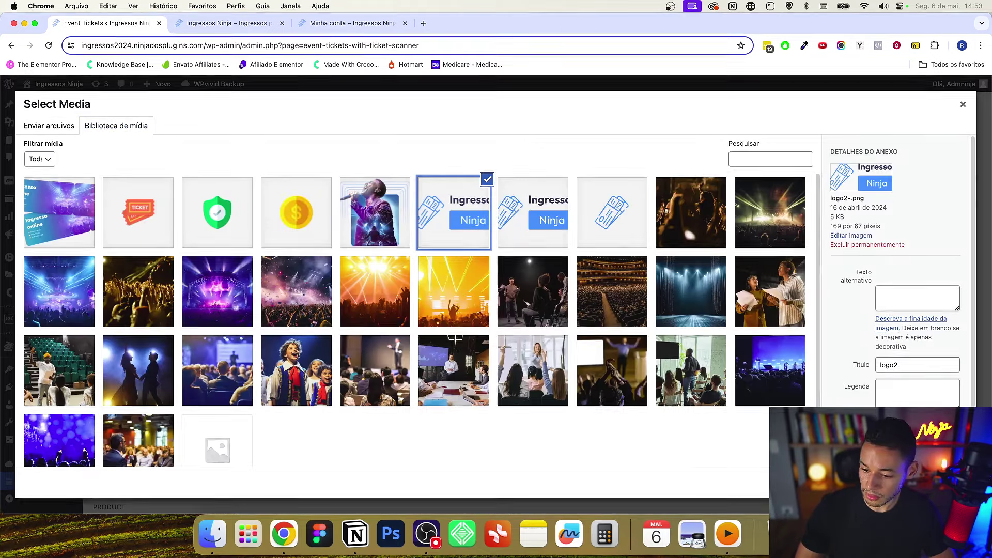
pyautogui.click(940, 482)
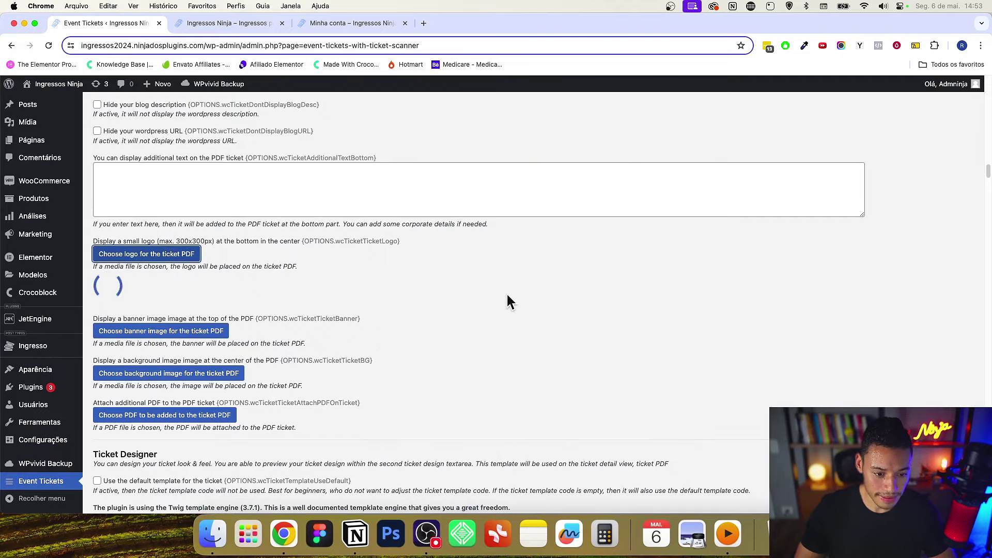
pyautogui.scroll(-3, 507, 301)
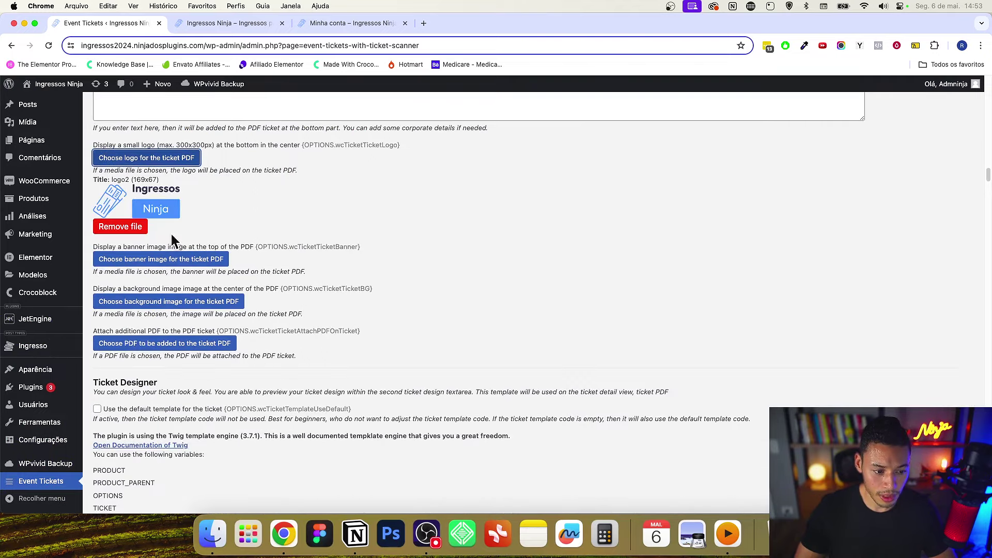
pyautogui.moveTo(126, 247); pyautogui.dragTo(175, 246)
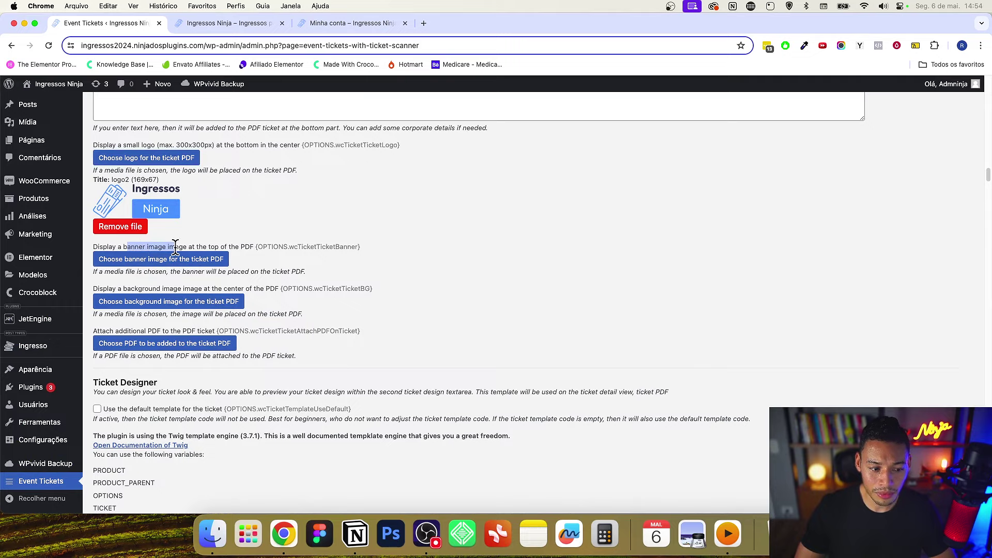
pyautogui.scroll(-3, 216, 321)
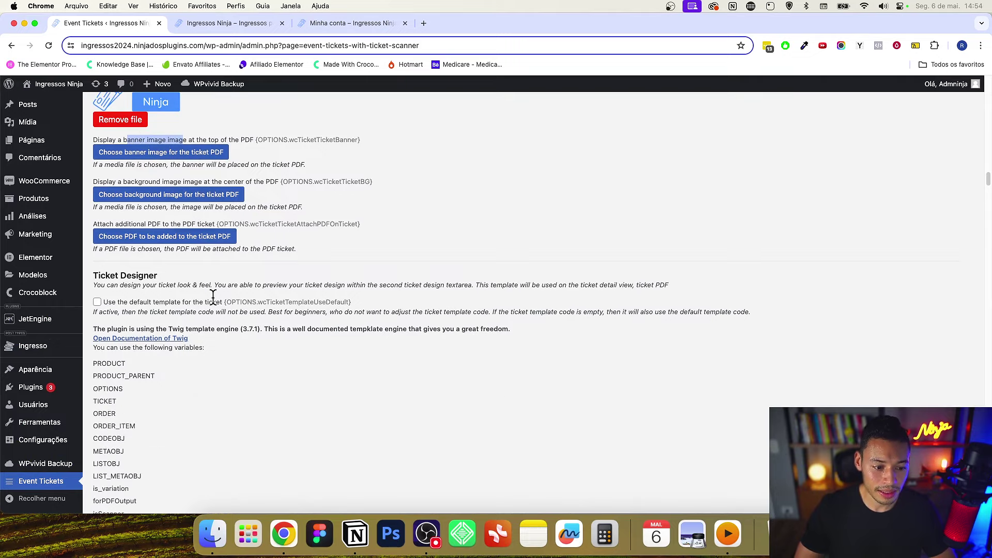
pyautogui.moveTo(138, 181); pyautogui.dragTo(165, 181)
pyautogui.scroll(2, 235, 243)
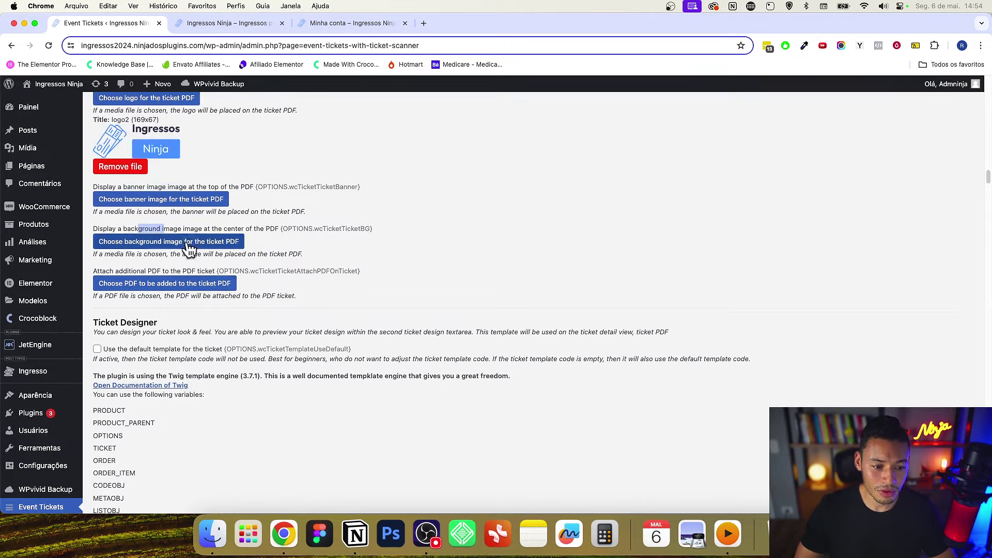
pyautogui.click(459, 276)
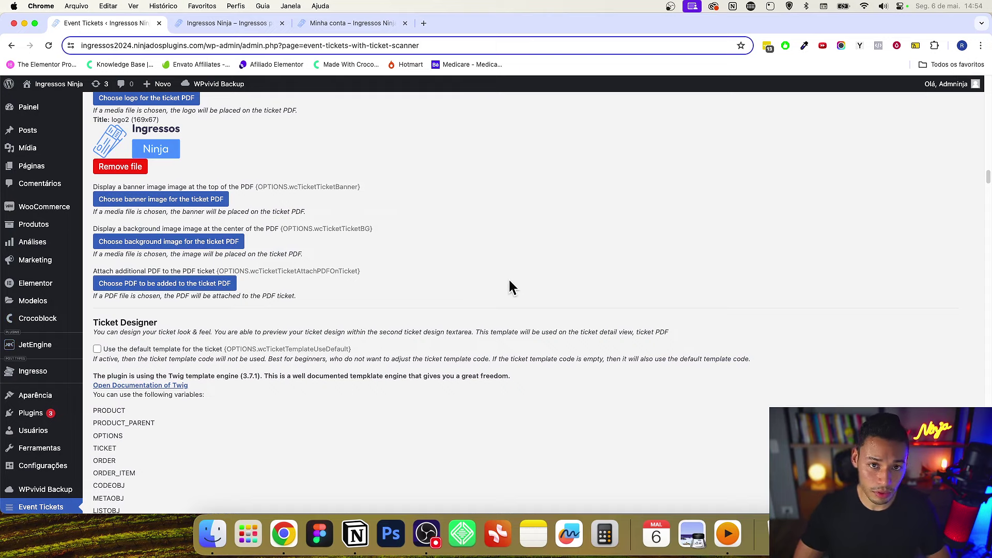
pyautogui.scroll(4, 393, 257)
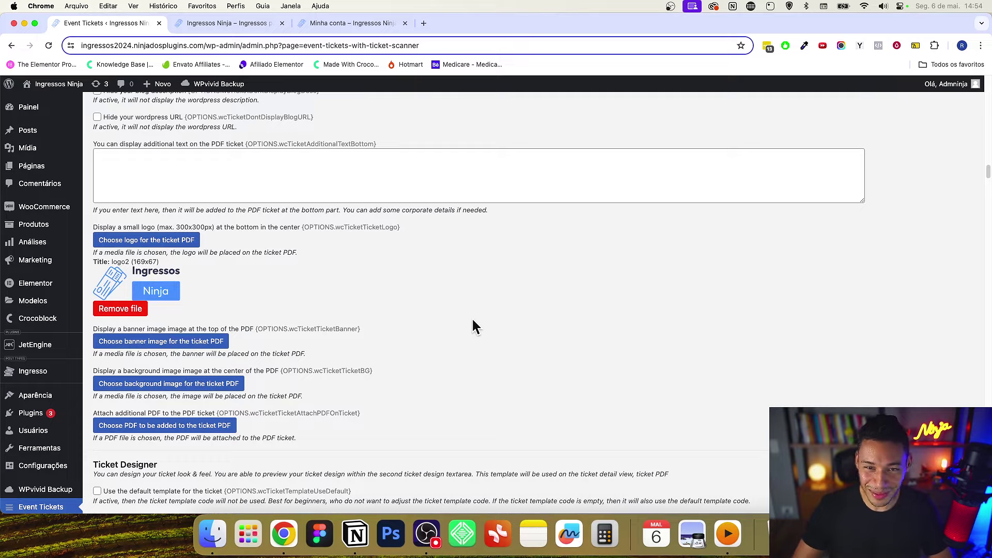
pyautogui.scroll(-8, 458, 344)
pyautogui.scroll(-9, 459, 347)
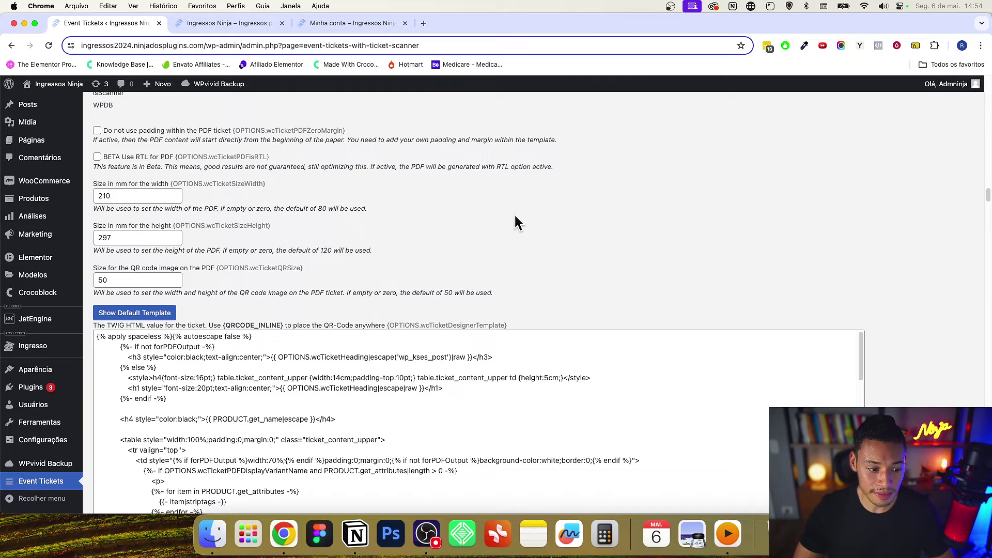
pyautogui.scroll(-3, 515, 223)
pyautogui.scroll(-9, 716, 186)
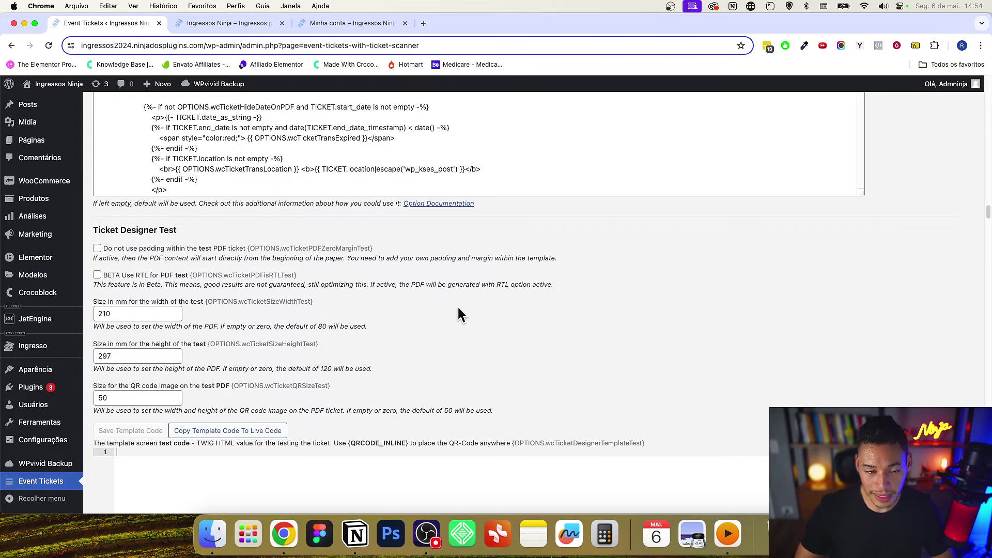
pyautogui.scroll(-5, 477, 283)
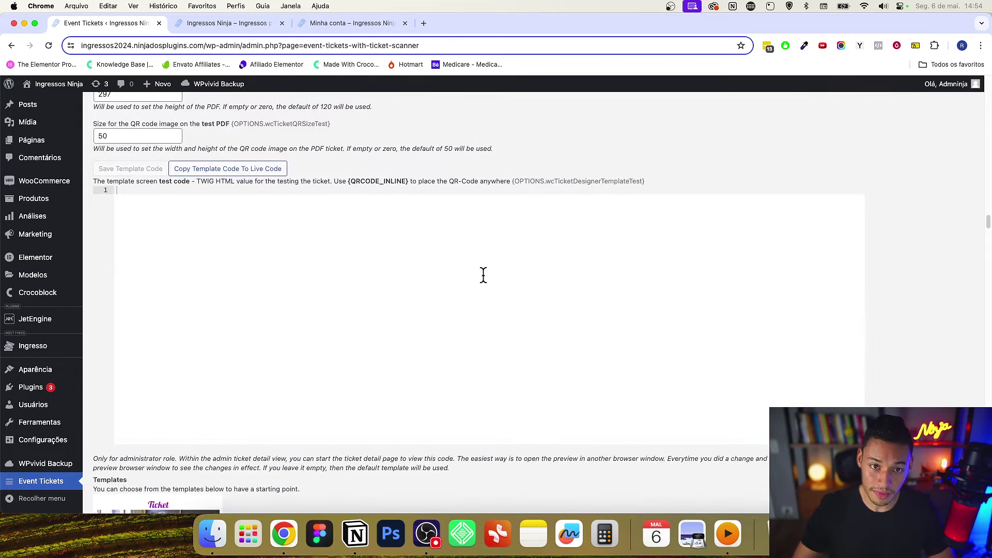
pyautogui.scroll(-5, 483, 275)
pyautogui.scroll(-3, 476, 273)
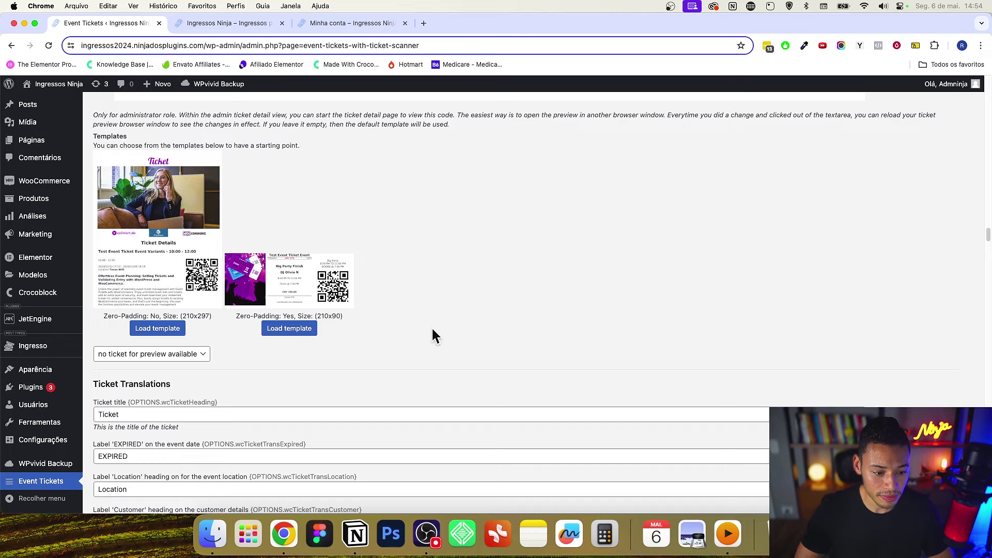
pyautogui.scroll(-1, 429, 336)
pyautogui.moveTo(244, 305); pyautogui.dragTo(103, 305)
pyautogui.click(597, 253)
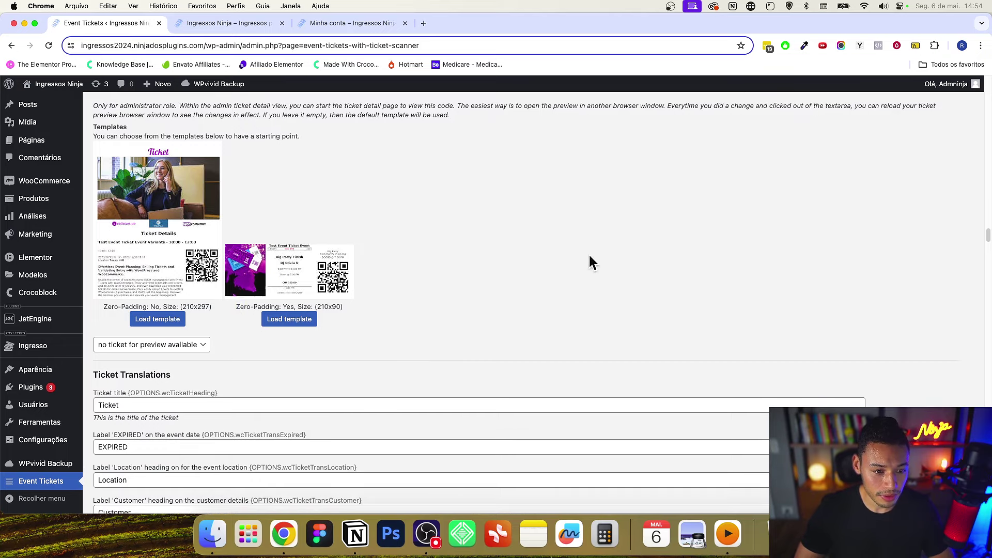
pyautogui.scroll(-2, 482, 296)
pyautogui.click(197, 280)
pyautogui.click(443, 282)
pyautogui.scroll(-2, 444, 278)
# - Translate the Ticket title to Ingresso, EXPIRED to EXPIRADO and Location to Localização
pyautogui.scroll(-3, 361, 264)
pyautogui.doubleClick(141, 209)
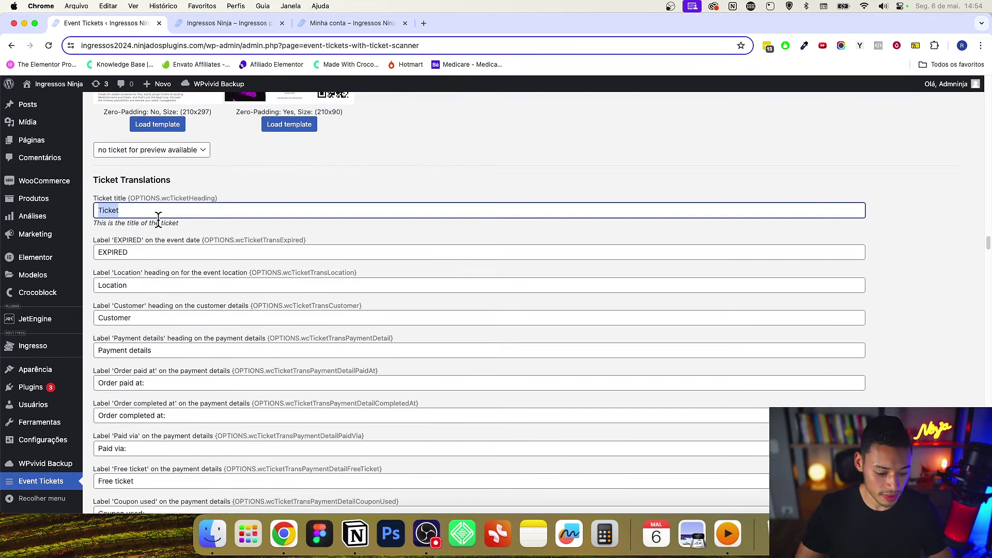
pyautogui.write('iNG')
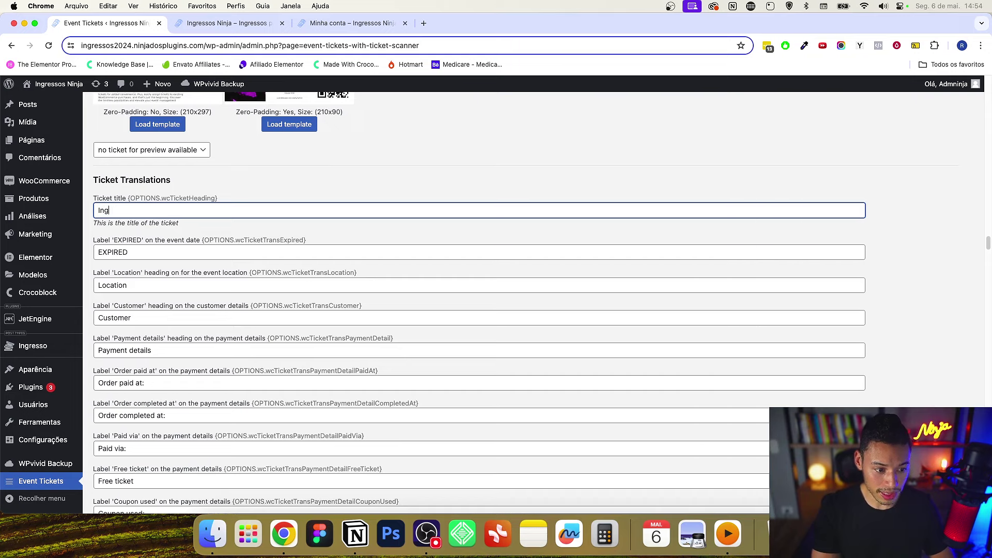
pyautogui.doubleClick(155, 250)
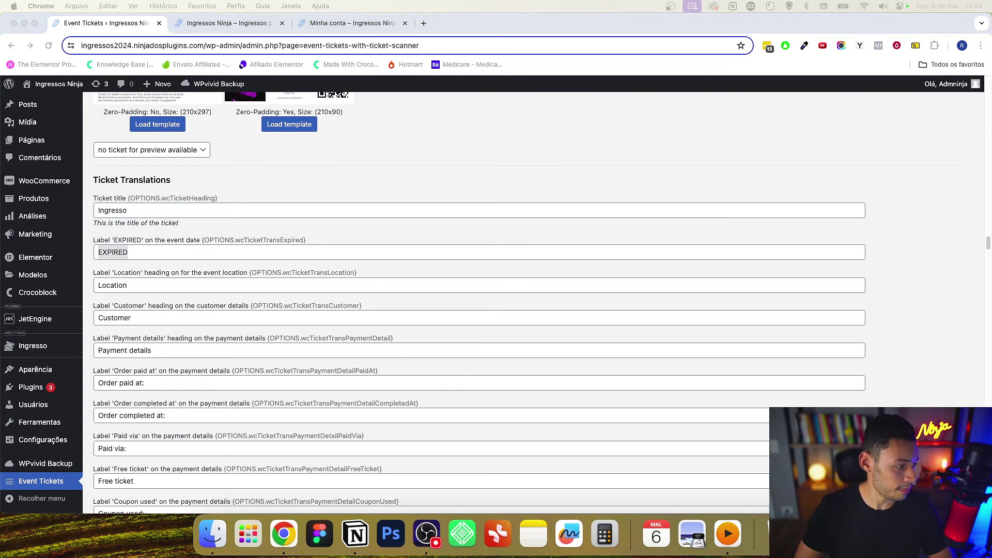
pyautogui.click(192, 250)
pyautogui.write('EXPIRADO')
pyautogui.doubleClick(186, 253)
pyautogui.doubleClick(165, 281)
pyautogui.write('Loca')
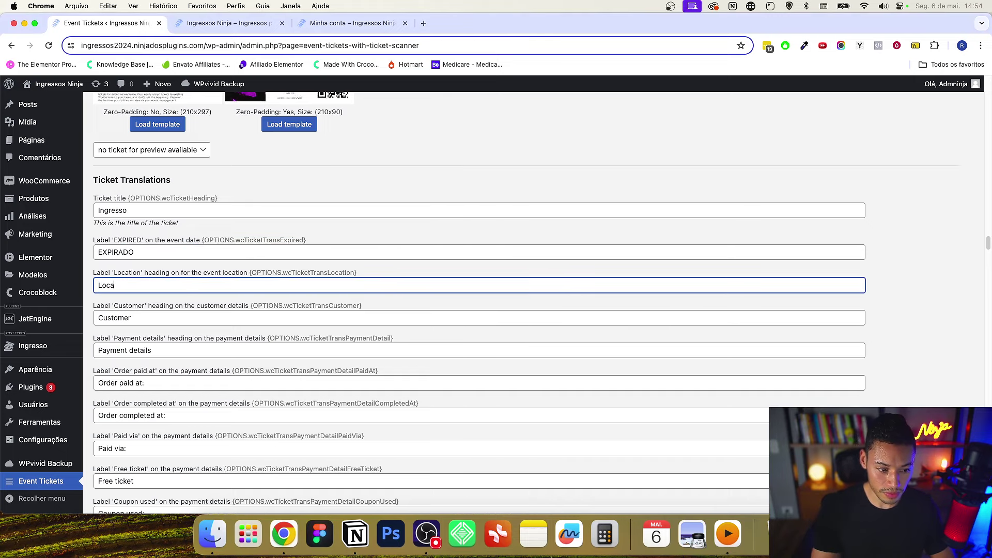
pyautogui.write('lização')
# - Translate Customer to Cliente and Payment details to 'Detalhes do pagamento:'
pyautogui.doubleClick(129, 316)
pyautogui.press('super+c')
pyautogui.press('super+Tab')
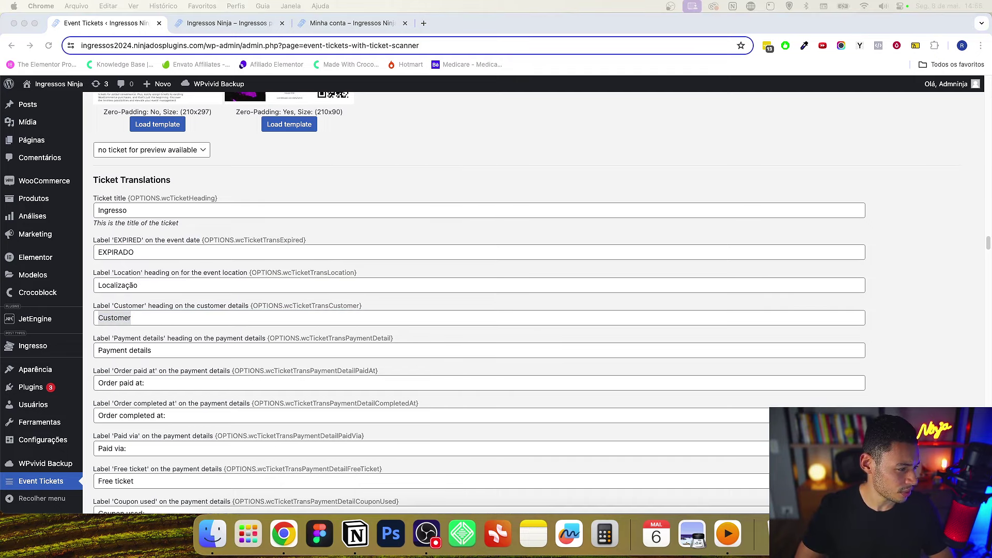
pyautogui.press('super+Tab')
pyautogui.write('CL')
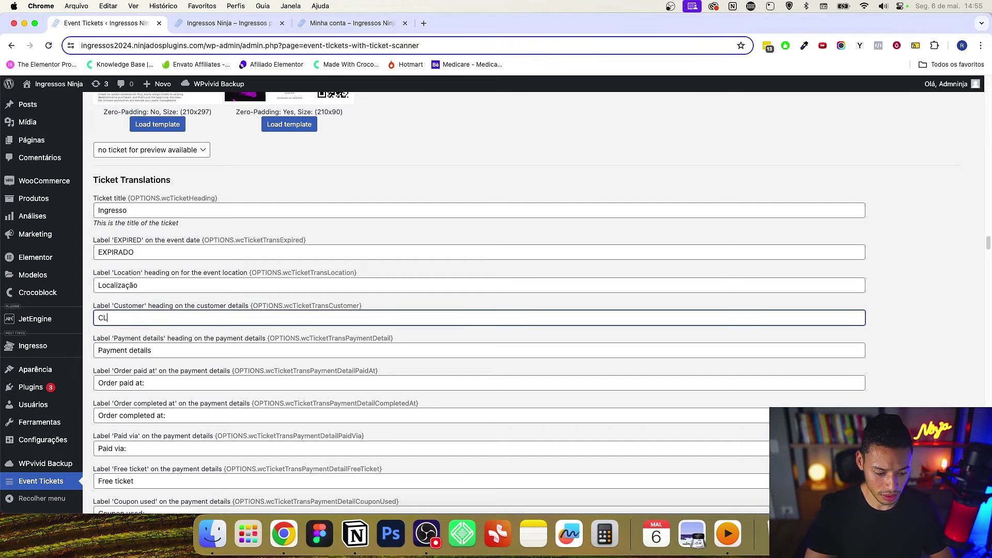
pyautogui.write('iente')
pyautogui.press('Tab')
pyautogui.write('De')
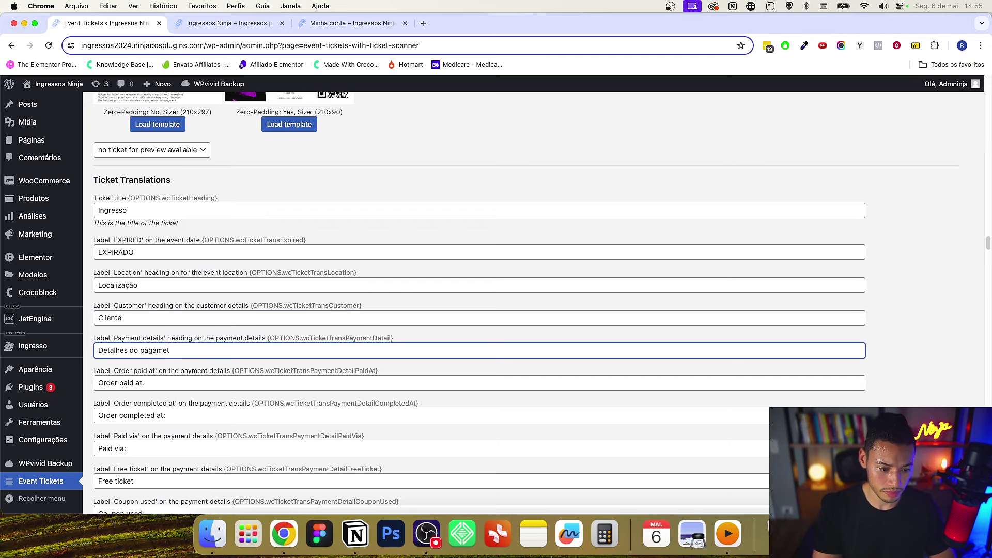
pyautogui.write('talhes do pagamento:')
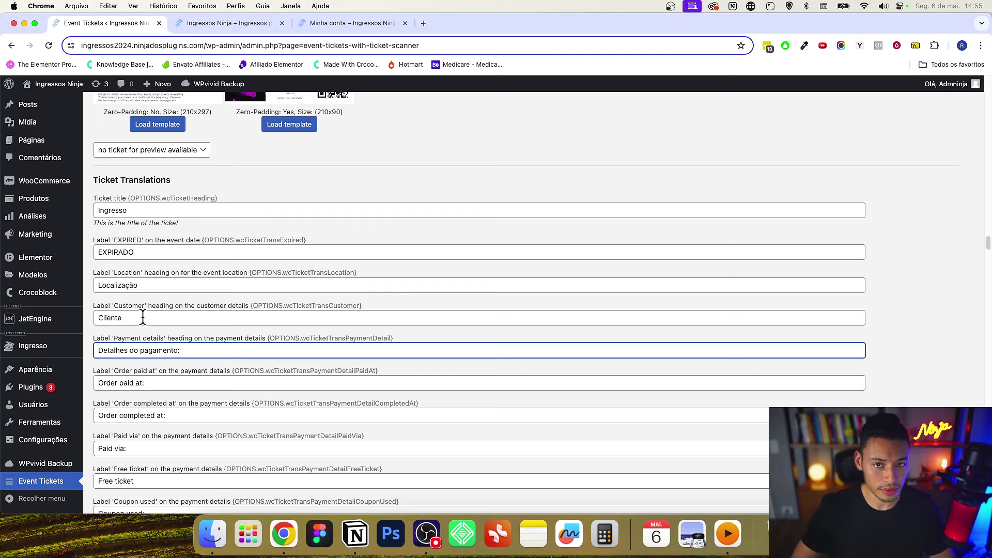
pyautogui.scroll(-3, 141, 317)
# - Translate the Order paid at, 'Pedido concluído em:', 'Pago via:' and 'Ingresso grátis' labels
pyautogui.click(144, 265)
pyautogui.press('super+a')
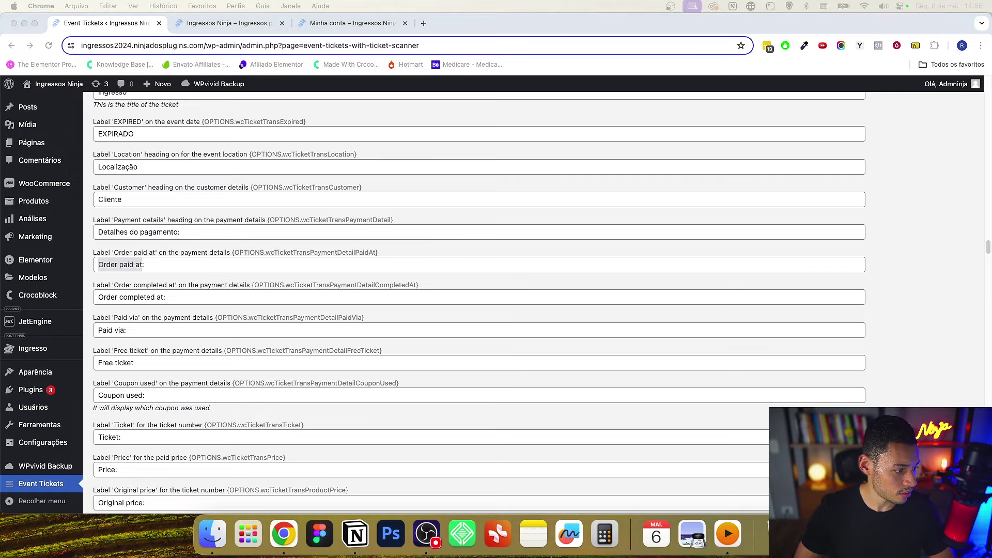
pyautogui.press('super+v')
pyautogui.press('Tab')
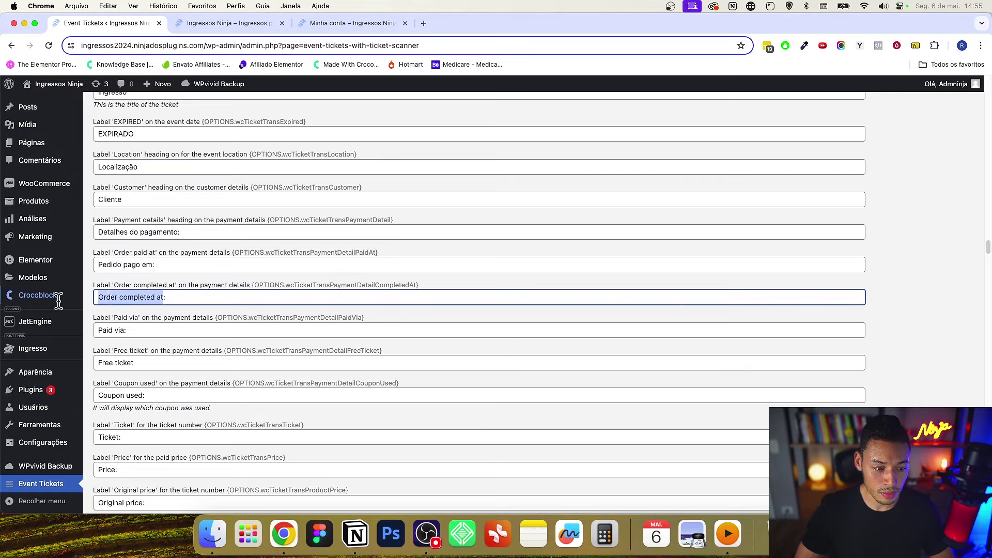
pyautogui.press('super+Tab')
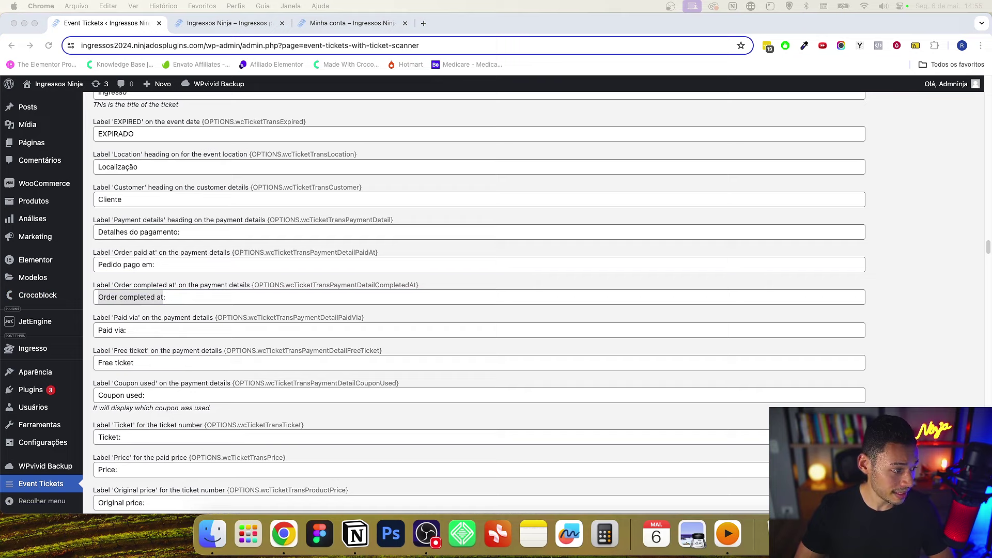
pyautogui.press('super+Tab')
pyautogui.press('super+v')
pyautogui.press('Tab')
pyautogui.press('super+Tab')
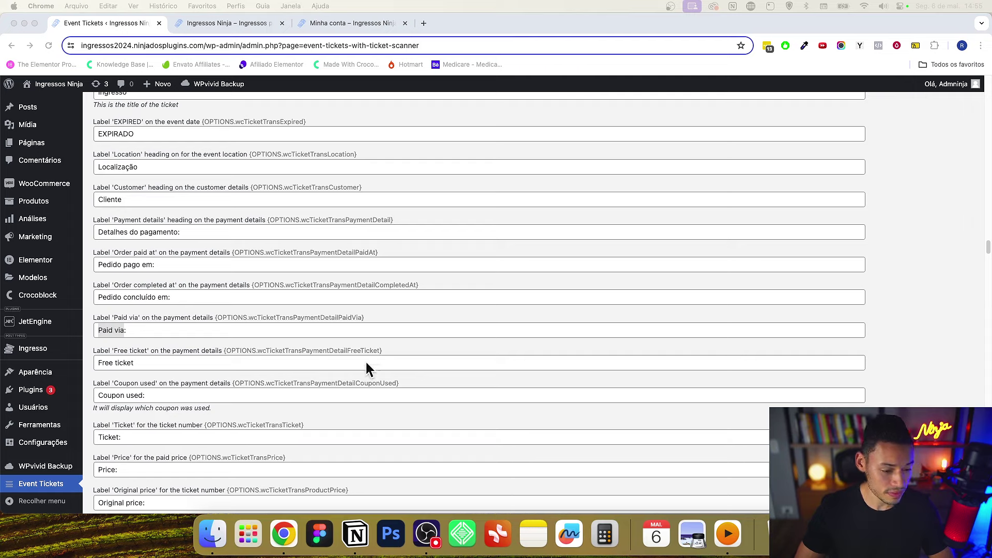
pyautogui.press('super+Tab')
pyautogui.press('super+v')
pyautogui.press('Tab')
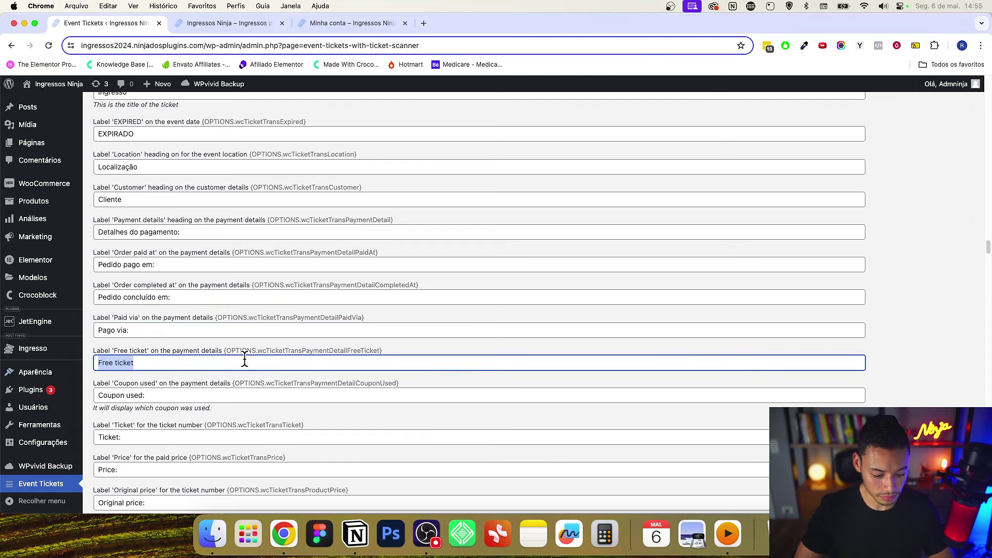
pyautogui.write('Ingresso grátis')
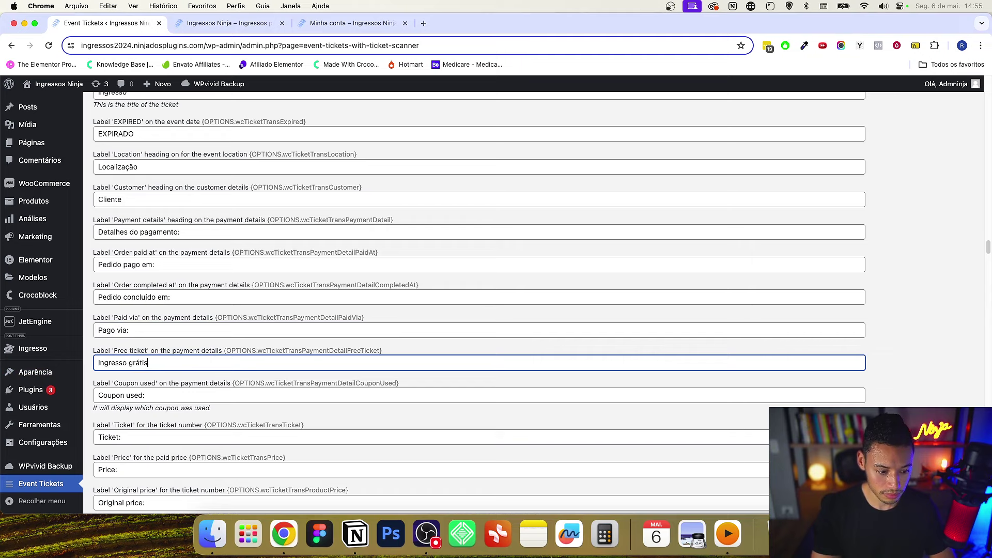
# - Set the Coupon used, Ticket and Price labels to 'Cupom usado:', 'Ingresso:' and 'Preço:'
pyautogui.moveTo(143, 397); pyautogui.dragTo(98, 396)
pyautogui.write('Cupom usado:')
pyautogui.scroll(-5, 391, 308)
pyautogui.click(106, 269)
pyautogui.tripleClick(108, 268)
pyautogui.moveTo(35, 256)
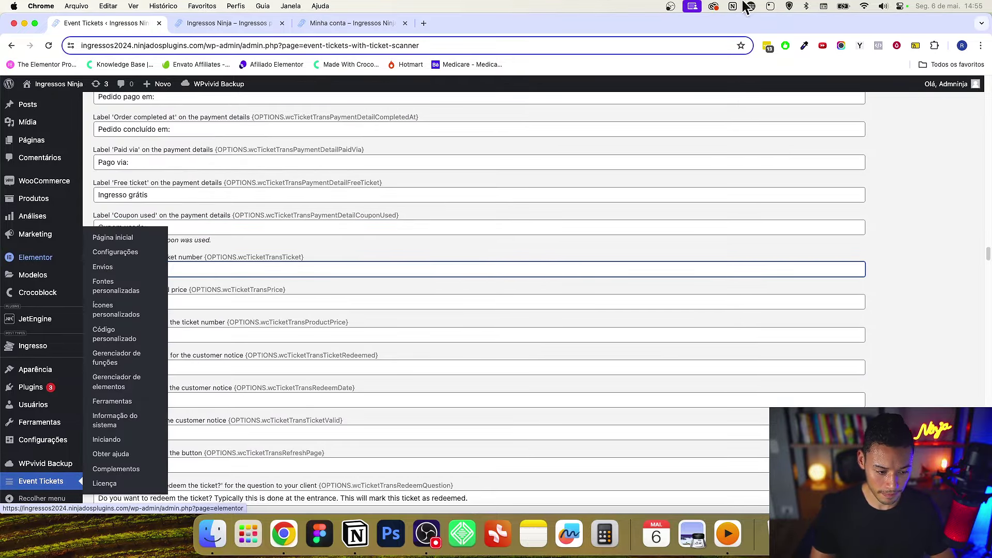
pyautogui.write('Ingresso:')
pyautogui.press('Tab')
pyautogui.write('Preço:')
pyautogui.scroll(-10, 739, 194)
pyautogui.scroll(-15, 213, 219)
pyautogui.scroll(20, 235, 241)
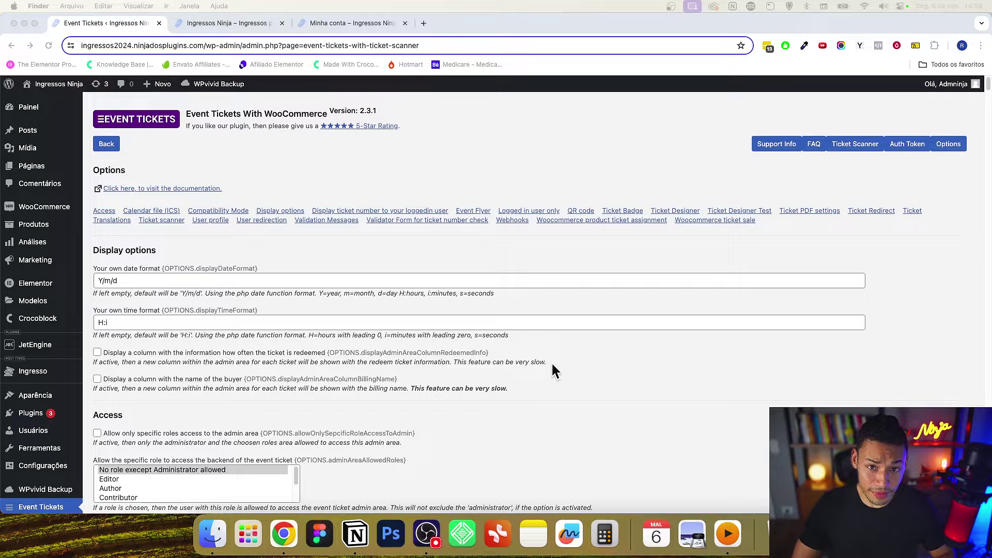
# - Replace the ticket badge download label with its Portuguese translation and review the scanner labels
pyautogui.click(552, 265)
pyautogui.scroll(-20, 265, 239)
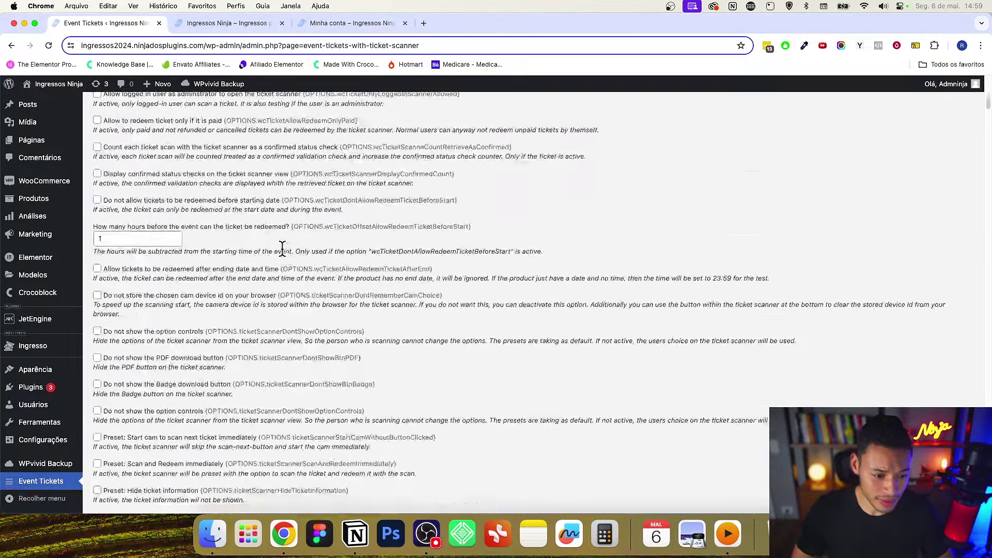
pyautogui.scroll(-20, 381, 281)
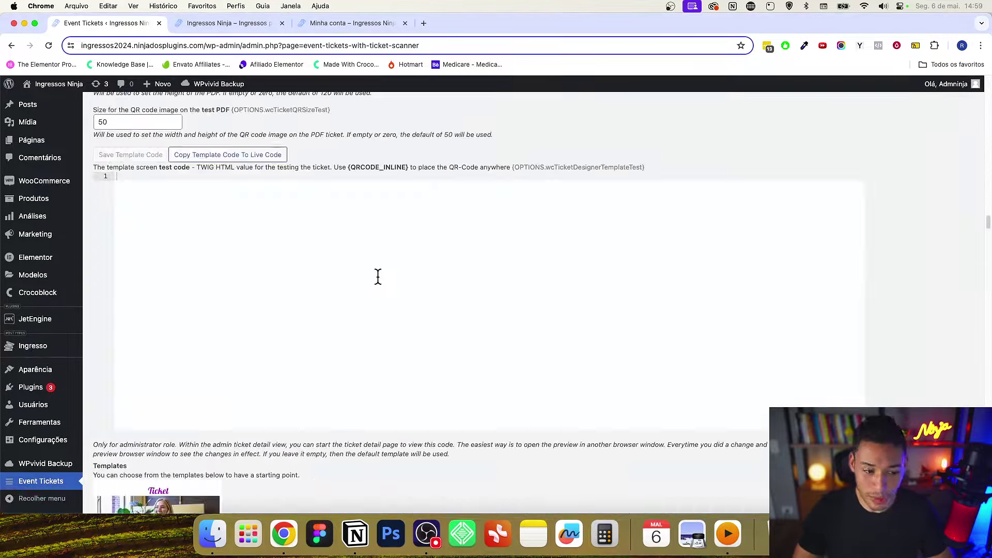
pyautogui.scroll(-10, 206, 259)
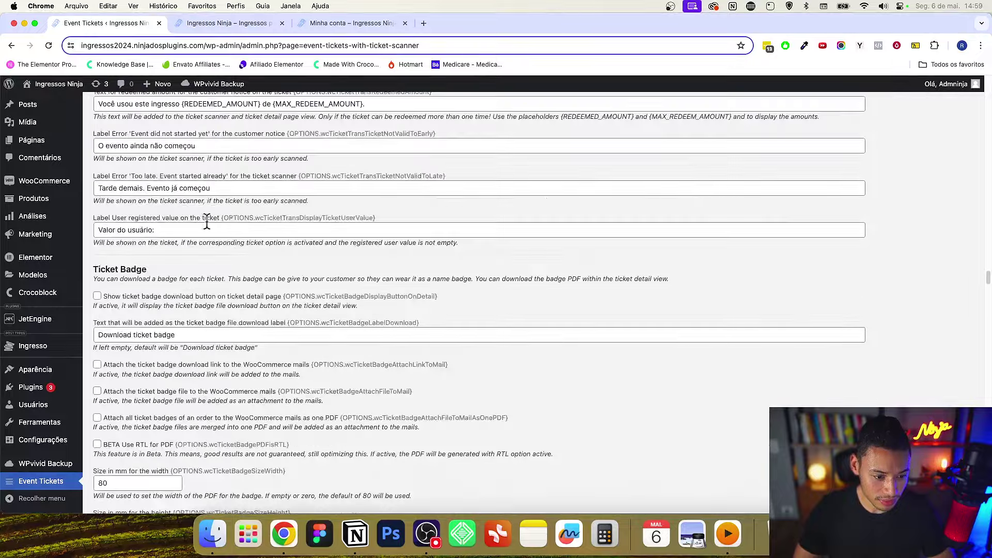
pyautogui.scroll(8, 228, 239)
pyautogui.scroll(-3, 207, 243)
pyautogui.click(199, 313)
pyautogui.press('super+a')
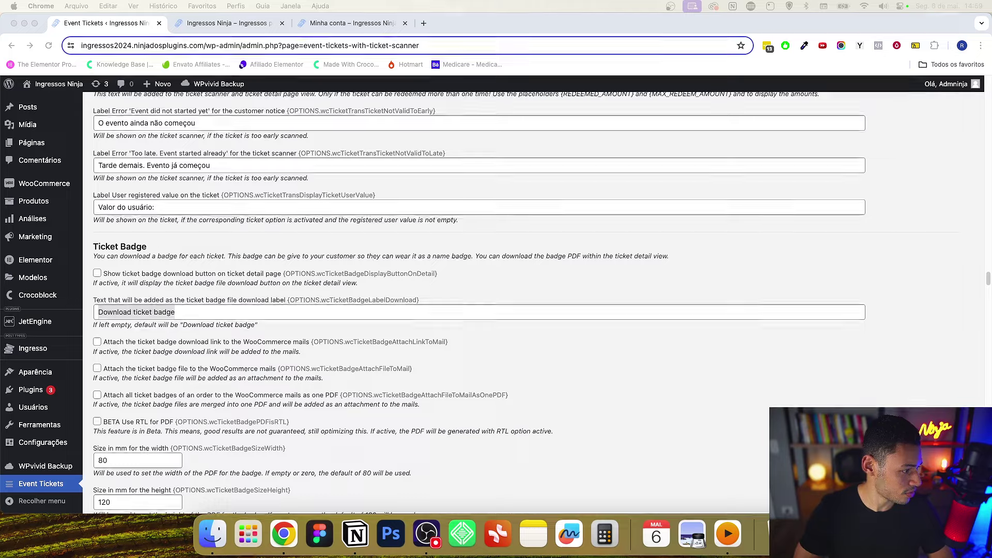
pyautogui.click(203, 311)
pyautogui.write('Baixar crachá do ingresso')
pyautogui.scroll(-10, 770, 286)
pyautogui.scroll(20, 774, 297)
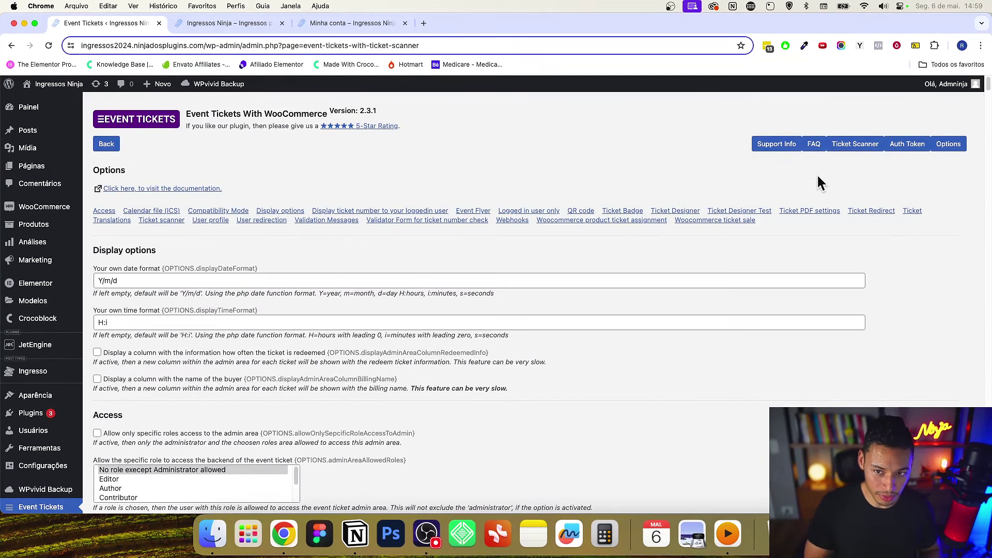
pyautogui.scroll(-3, 472, 225)
pyautogui.scroll(3, 525, 237)
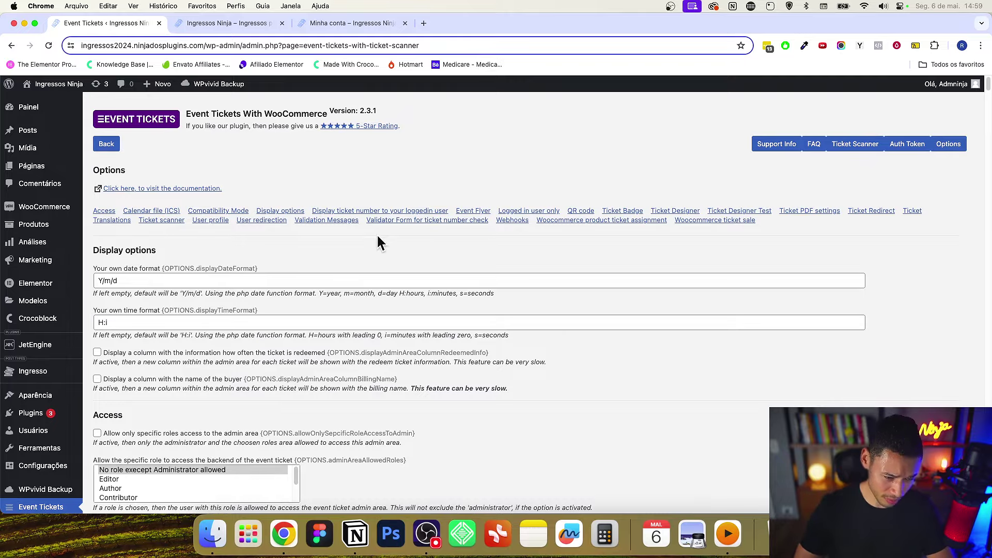
# - Open editor tabs for Imersão Palestras de Negócios, Teatro Peça dos Ninja and Show Sertanejo Hugo e Huga
pyautogui.keyDown('super'); pyautogui.click(167, 188); pyautogui.keyUp('super')
pyautogui.moveTo(447, 22); pyautogui.dragTo(227, 22)
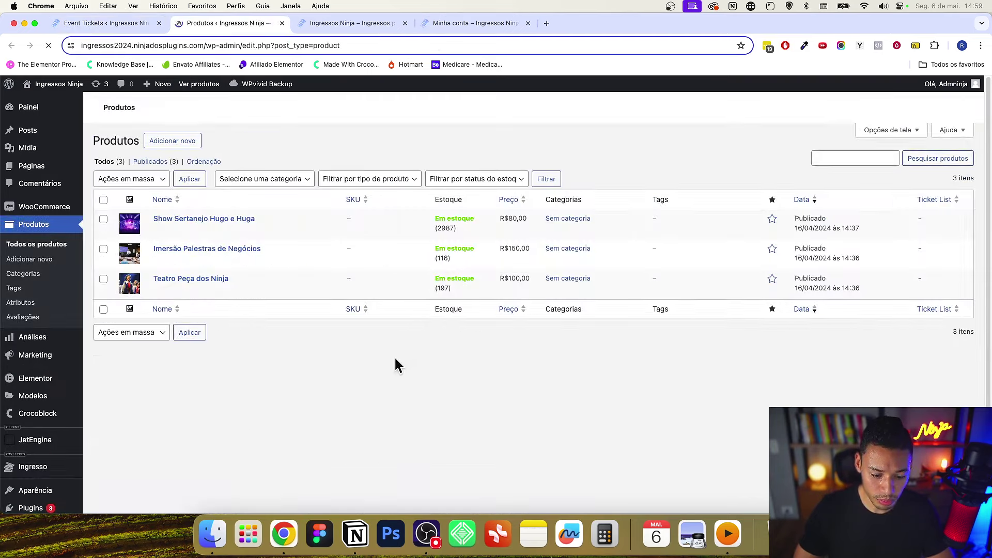
pyautogui.keyDown('super'); pyautogui.click(230, 249); pyautogui.keyUp('super')
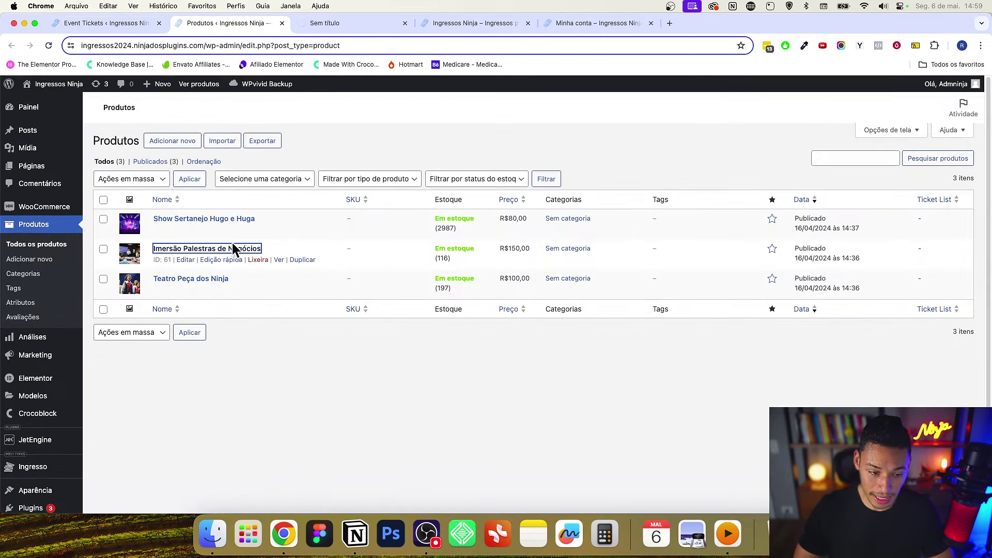
pyautogui.keyDown('super'); pyautogui.click(222, 279); pyautogui.keyUp('super')
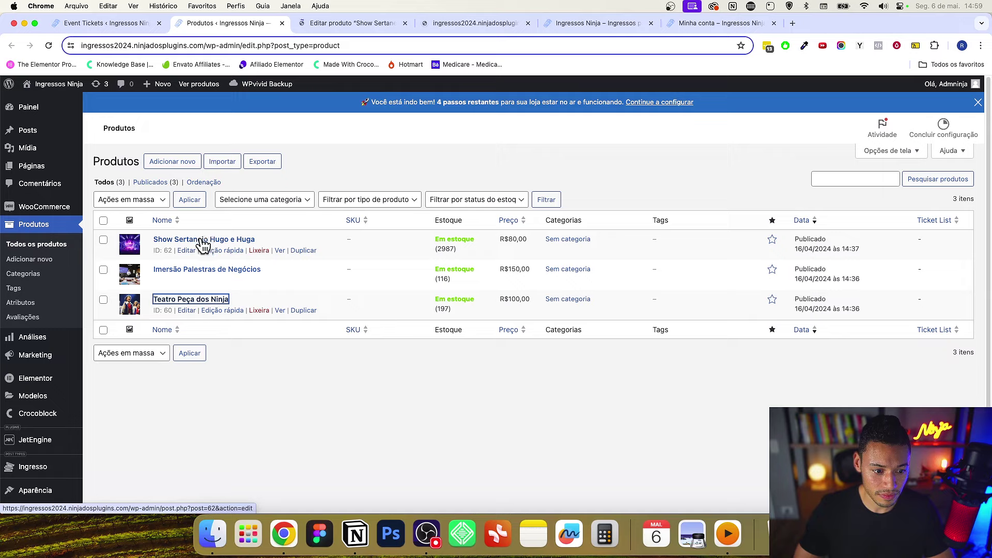
pyautogui.keyDown('super'); pyautogui.click(203, 240); pyautogui.keyUp('super')
pyautogui.click(640, 25)
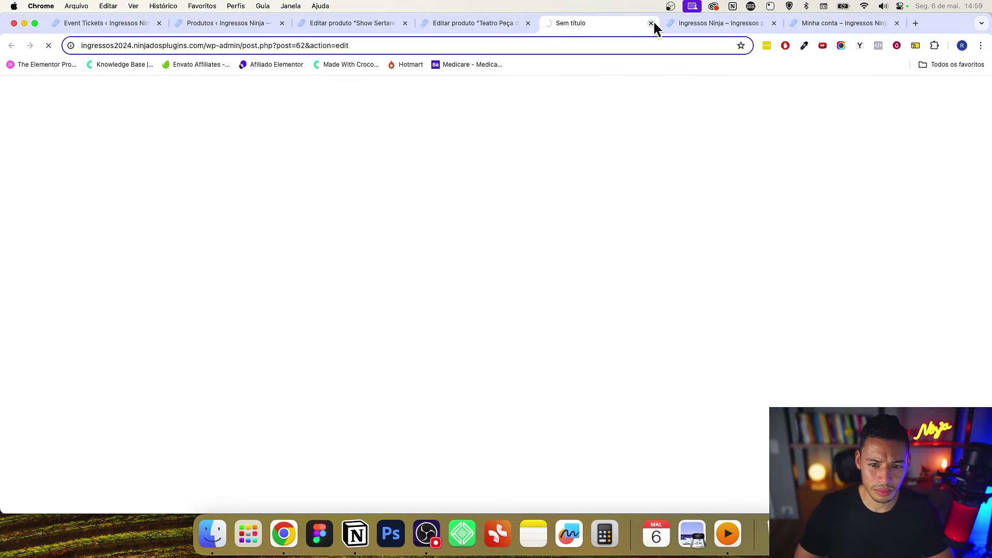
pyautogui.click(651, 23)
pyautogui.click(222, 24)
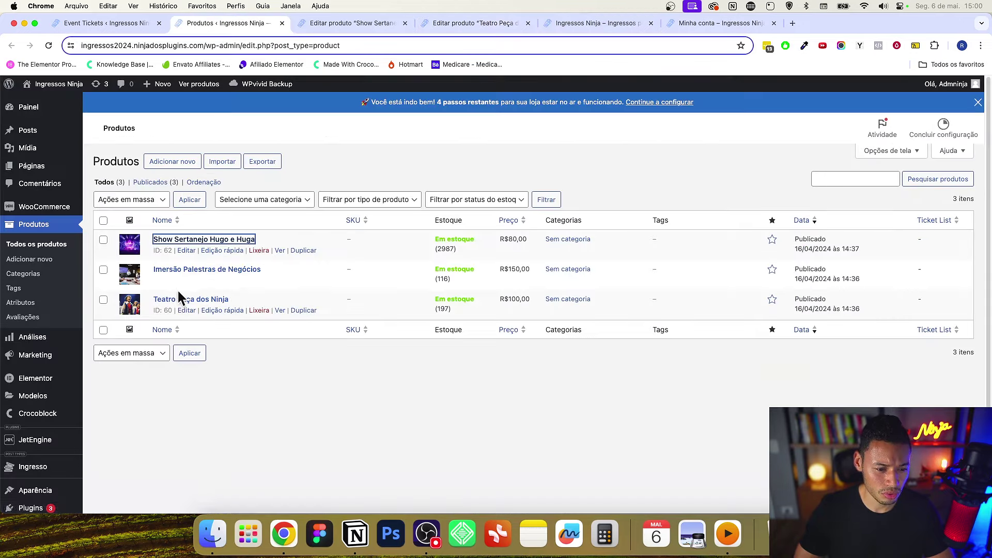
pyautogui.keyDown('super'); pyautogui.click(206, 271); pyautogui.keyUp('super')
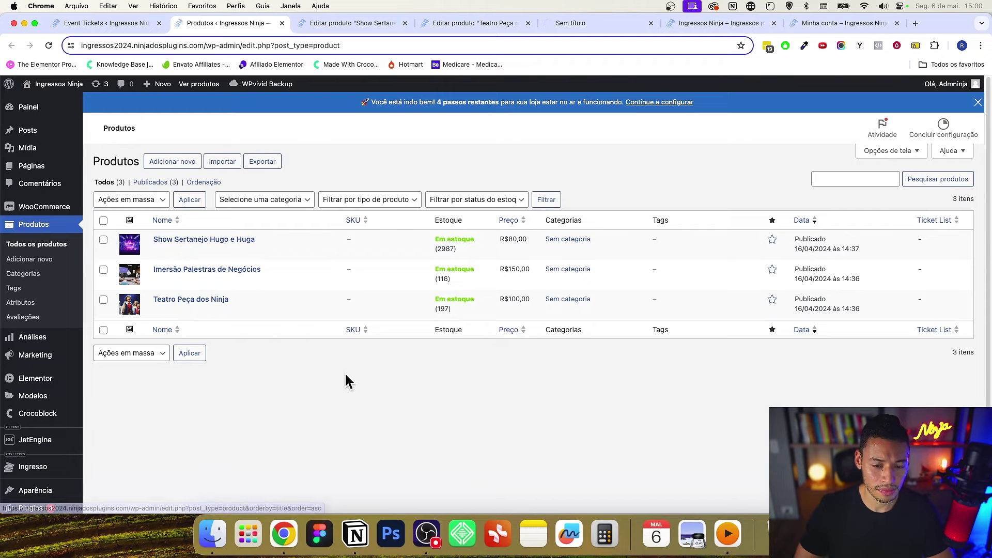
pyautogui.hotkey('ctrl', 'Tab')
pyautogui.scroll(-7, 357, 360)
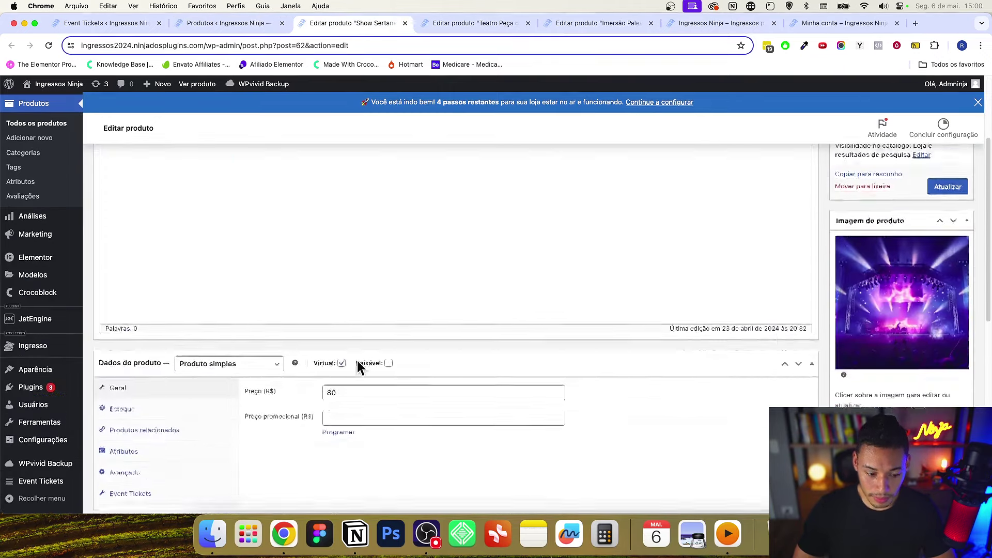
# - Show Show Sertanejo's Event Tickets settings ('Ticket list', max redeem 1) and highlight the 50-ticket limit notice
pyautogui.click(150, 277)
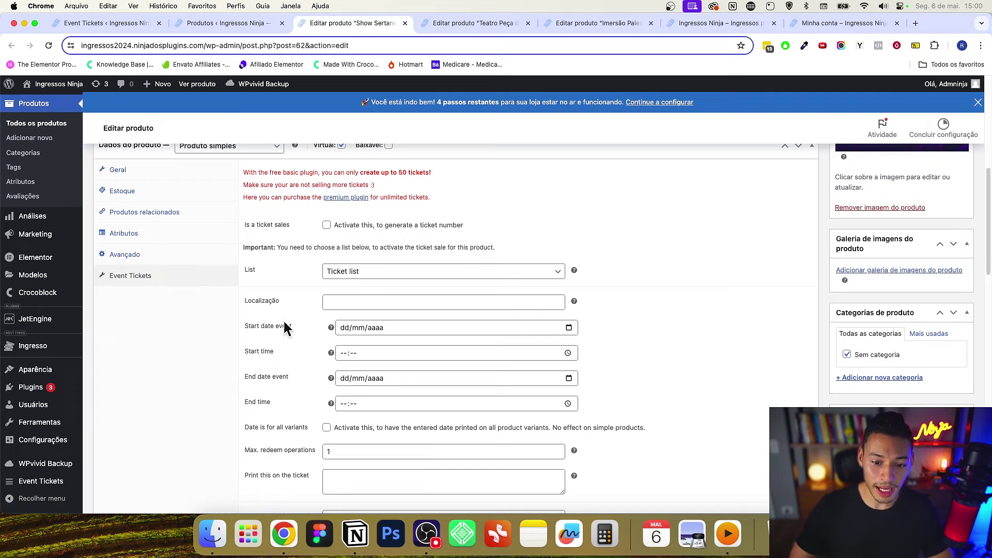
pyautogui.scroll(-8, 383, 316)
pyautogui.scroll(-10, 425, 356)
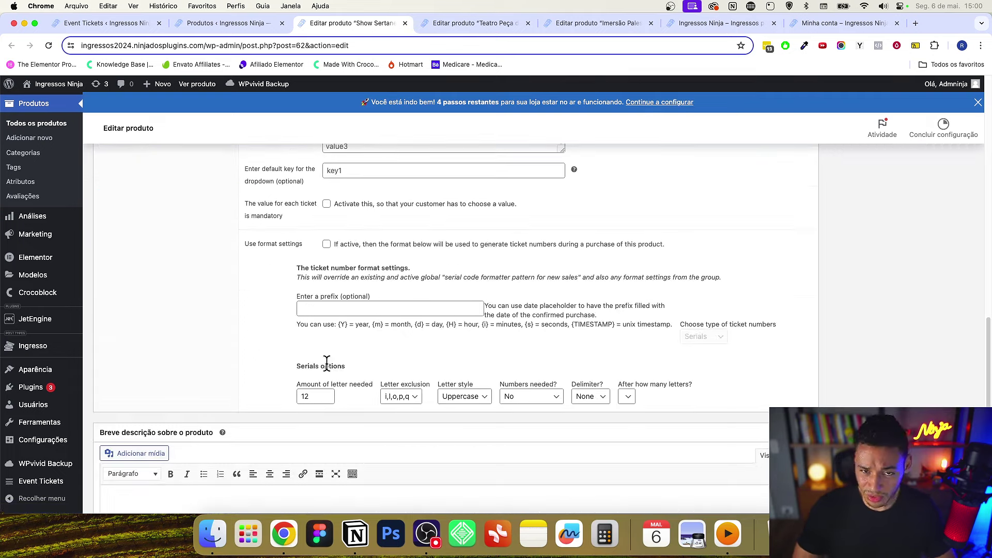
pyautogui.scroll(10, 362, 370)
pyautogui.scroll(8, 402, 371)
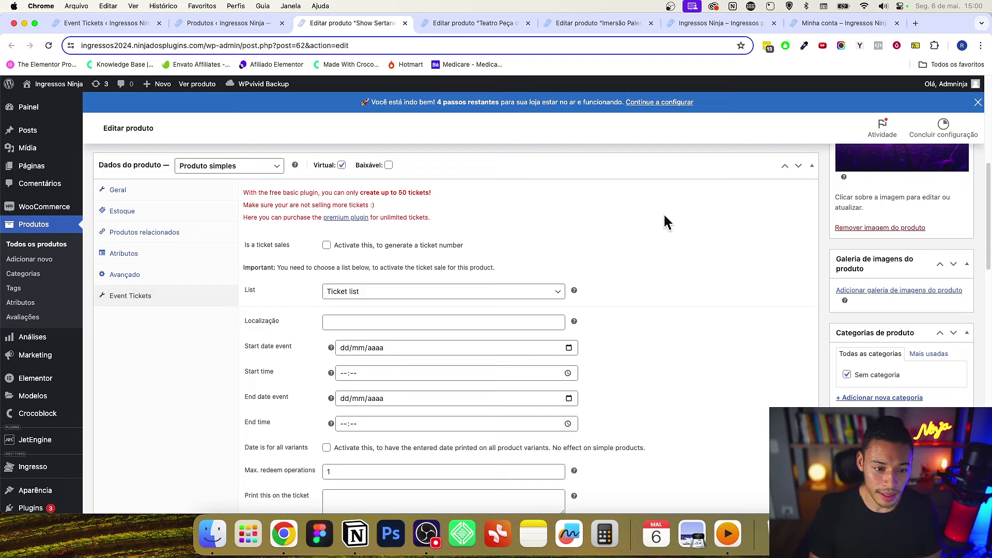
pyautogui.moveTo(251, 192); pyautogui.dragTo(438, 199)
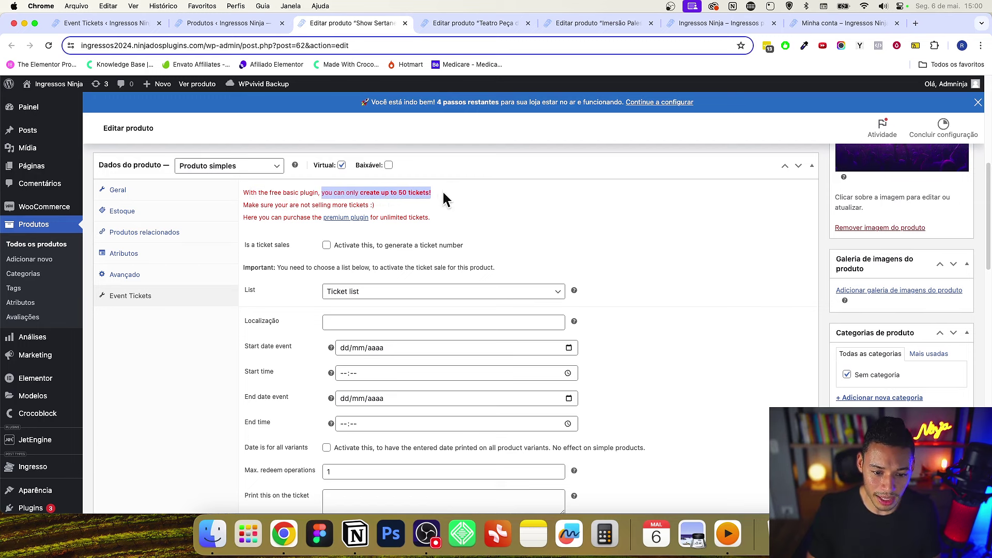
pyautogui.click(494, 212)
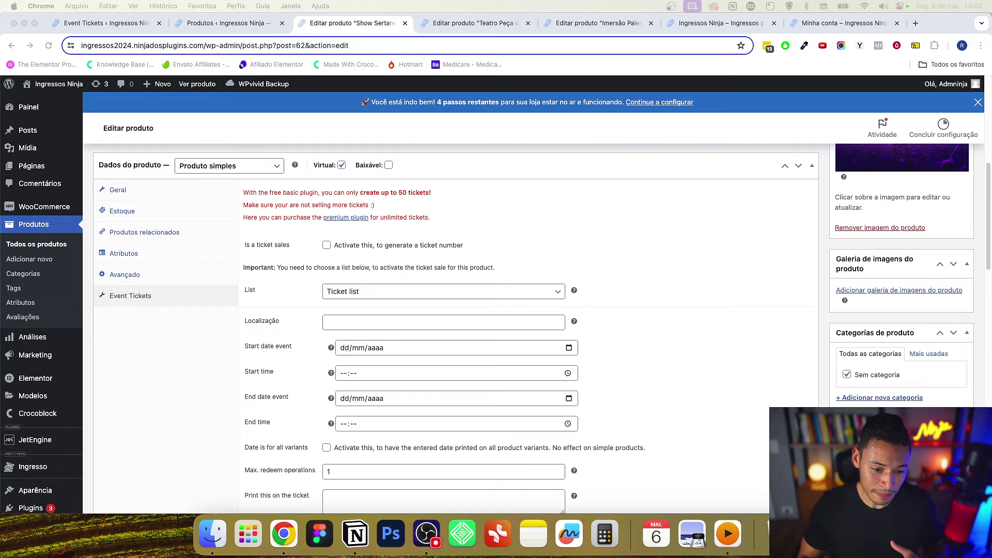
pyautogui.click(763, 286)
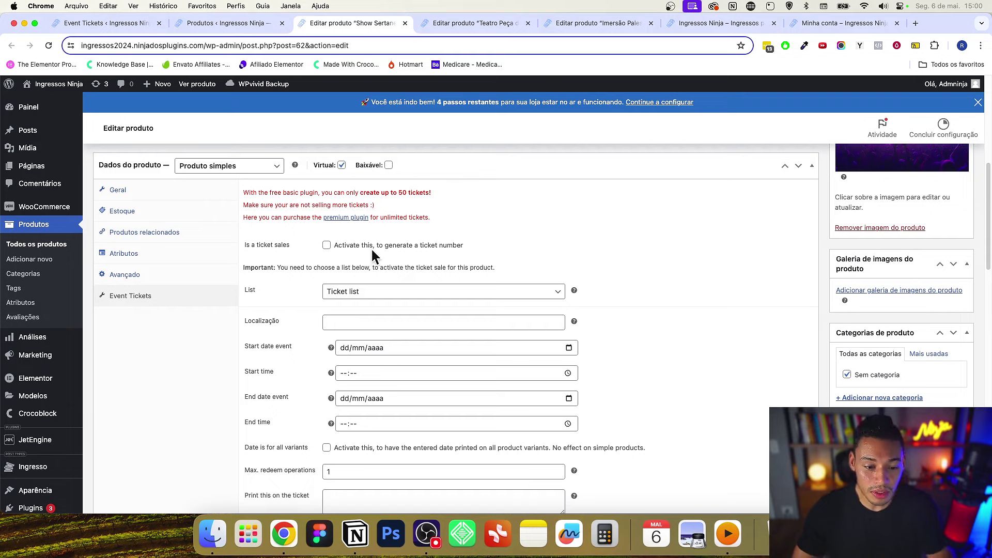
# - Enable 'Is a ticket sales' for Show Sertanejo and review the 50-ticket limit and ticket-number wording
pyautogui.click(326, 245)
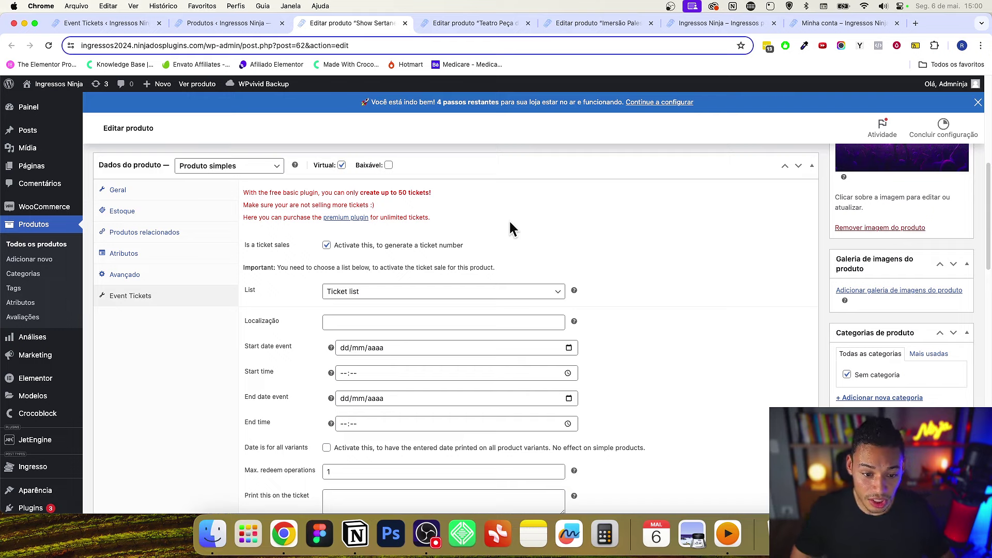
pyautogui.moveTo(391, 192); pyautogui.dragTo(432, 192)
pyautogui.click(462, 200)
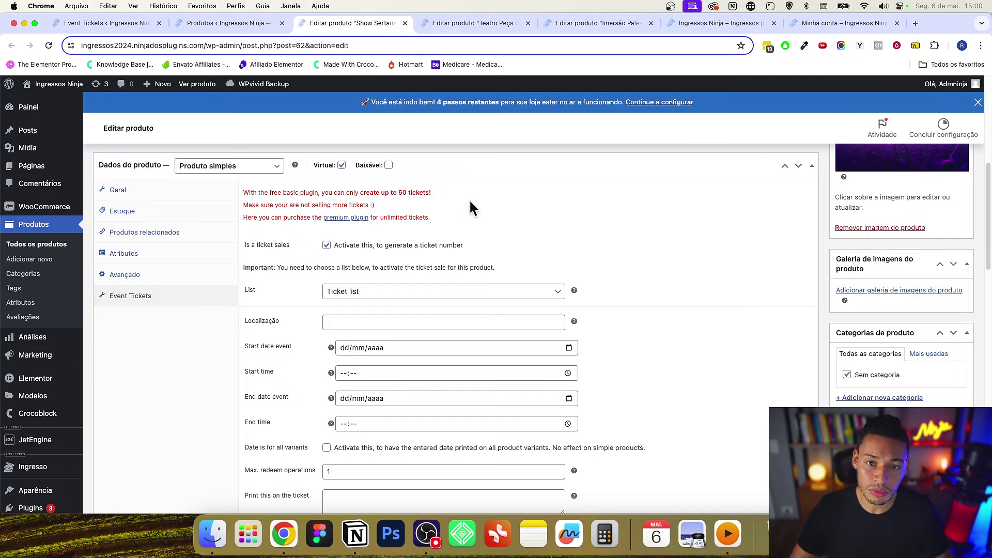
pyautogui.scroll(-2, 370, 198)
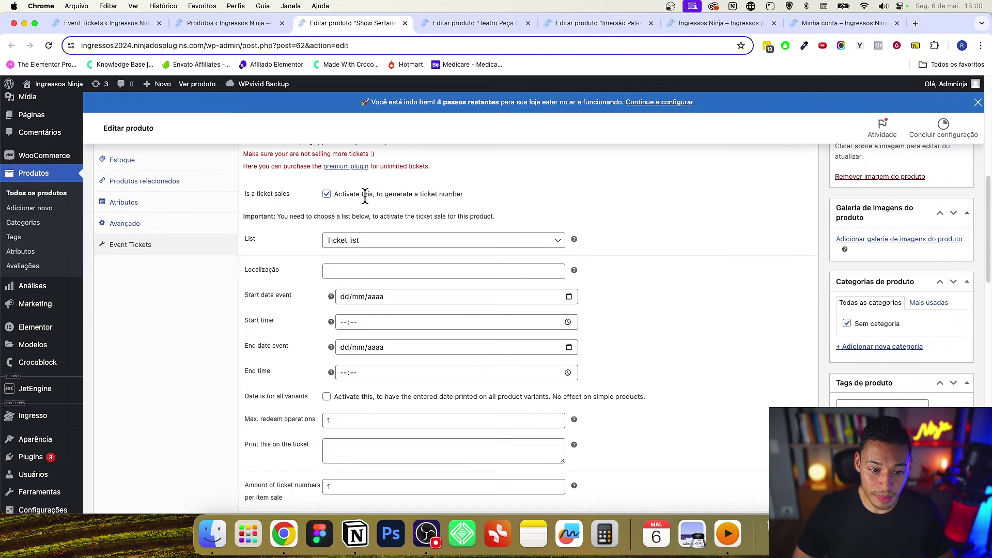
pyautogui.moveTo(339, 198); pyautogui.dragTo(393, 195)
pyautogui.click(406, 195)
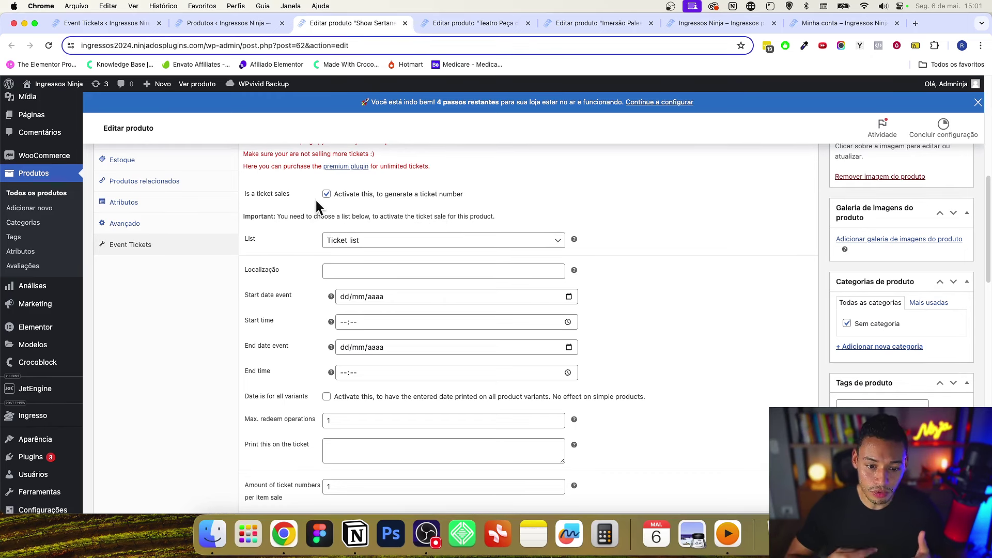
pyautogui.moveTo(418, 195); pyautogui.dragTo(460, 195)
pyautogui.click(459, 195)
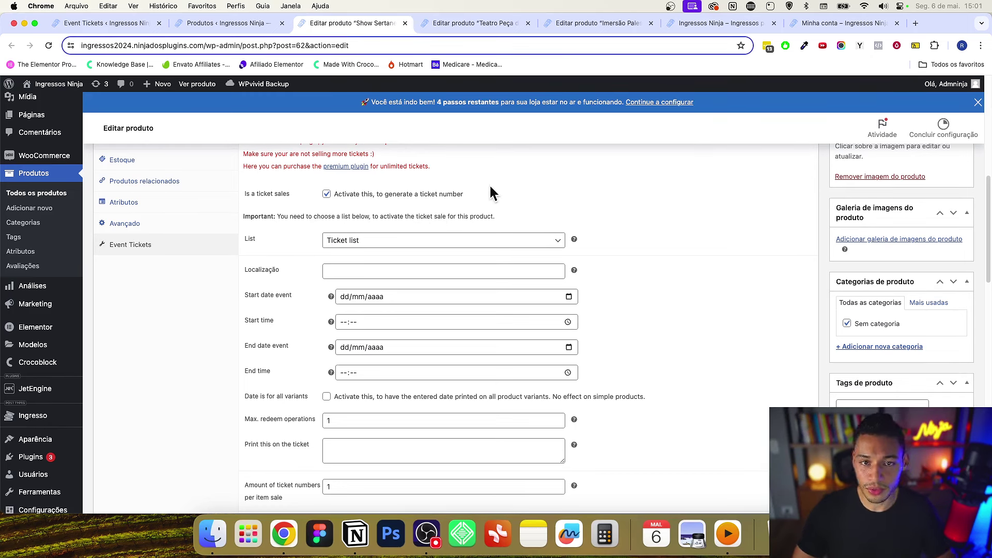
# - Review the Event Tickets fields, then translate the product edit page into Portuguese with Chrome
pyautogui.scroll(4, 489, 188)
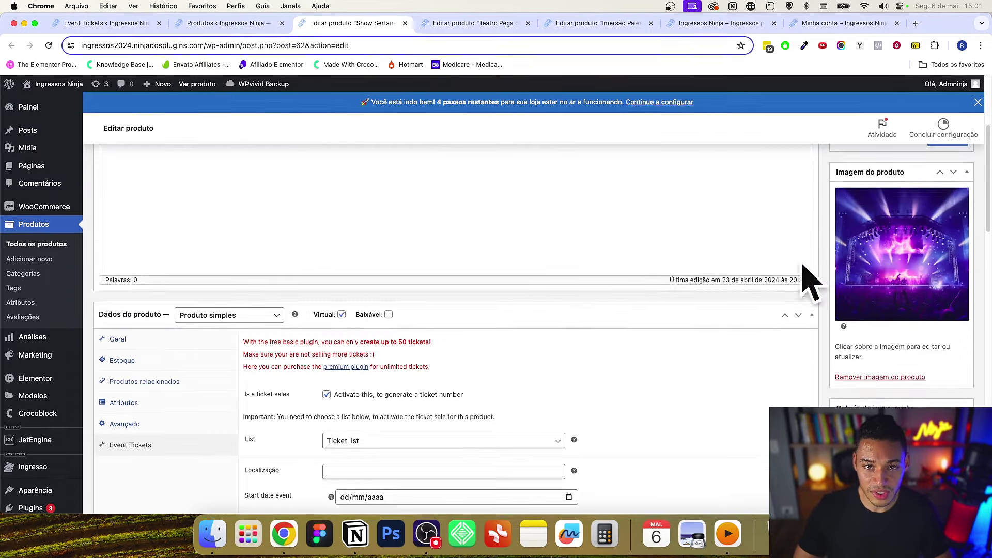
pyautogui.scroll(-5, 553, 360)
pyautogui.scroll(-1, 553, 364)
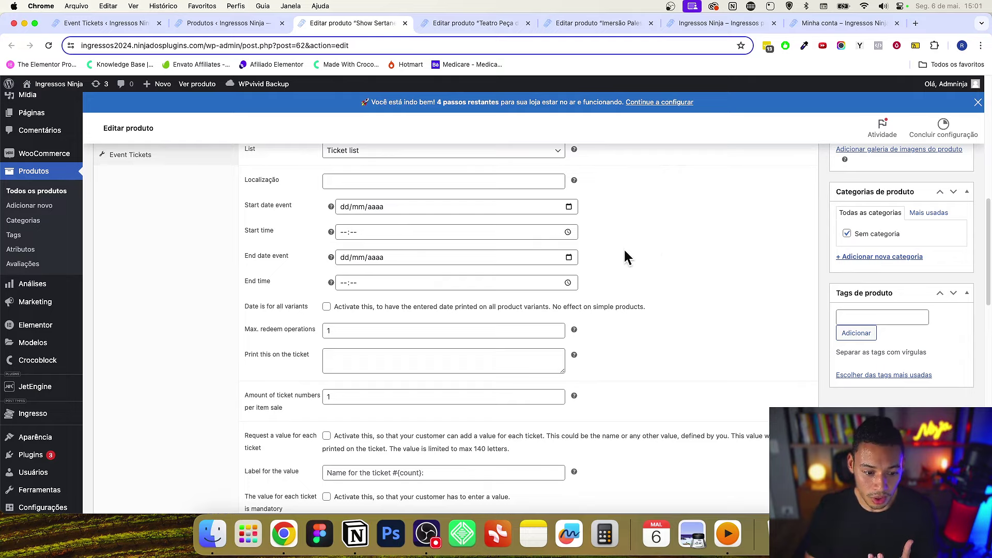
pyautogui.scroll(1, 482, 346)
pyautogui.scroll(-10, 451, 204)
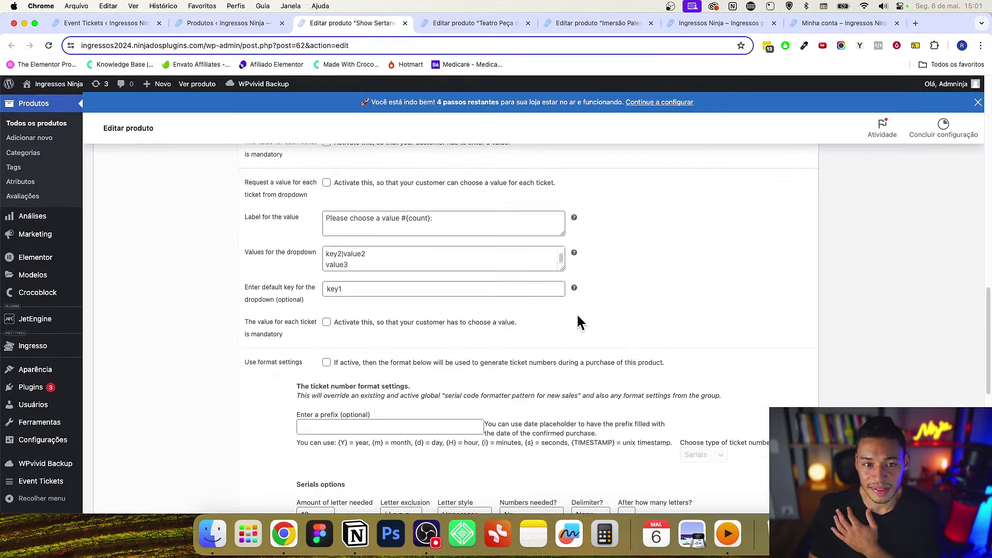
pyautogui.scroll(-6, 578, 334)
pyautogui.scroll(3, 590, 326)
pyautogui.scroll(15, 591, 325)
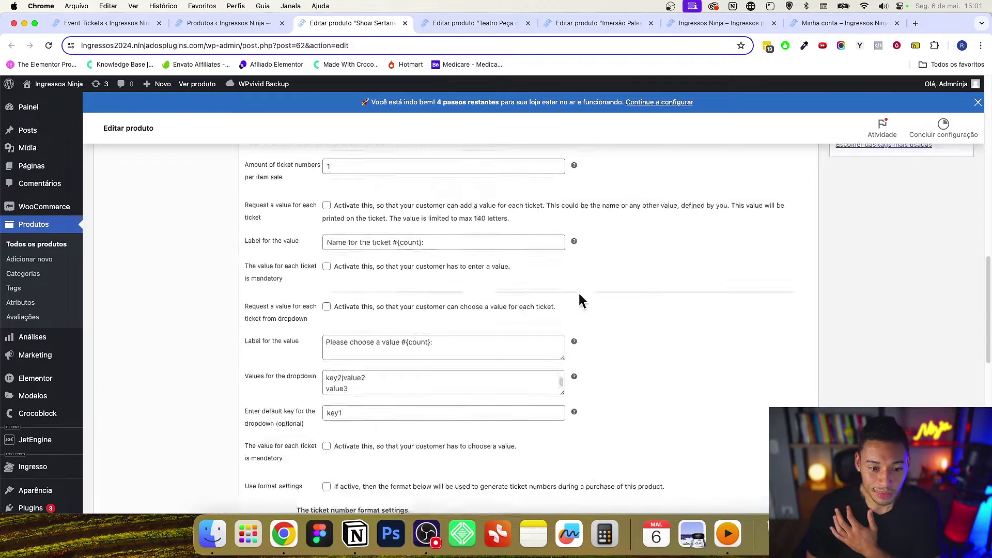
pyautogui.scroll(-3, 658, 317)
pyautogui.scroll(3, 590, 302)
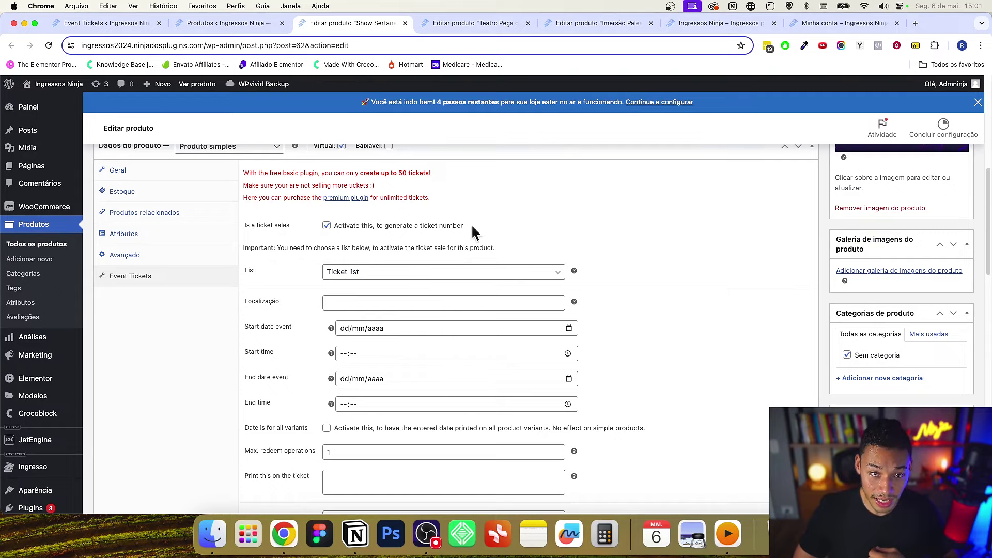
pyautogui.rightClick(594, 222)
pyautogui.click(665, 347)
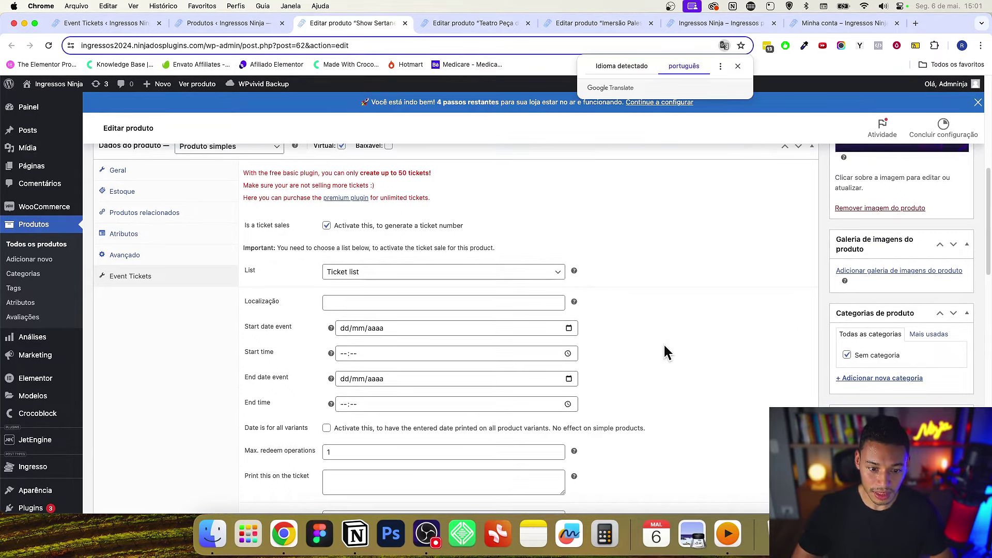
# - Return to the Show Sertanejo product editor and show it in the original English
pyautogui.scroll(-3, 664, 347)
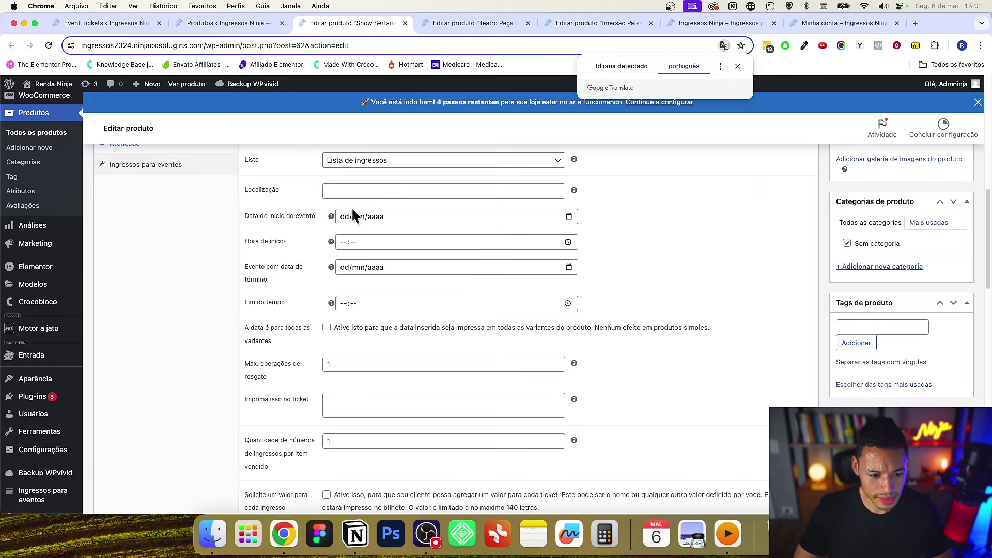
pyautogui.scroll(-1, 423, 226)
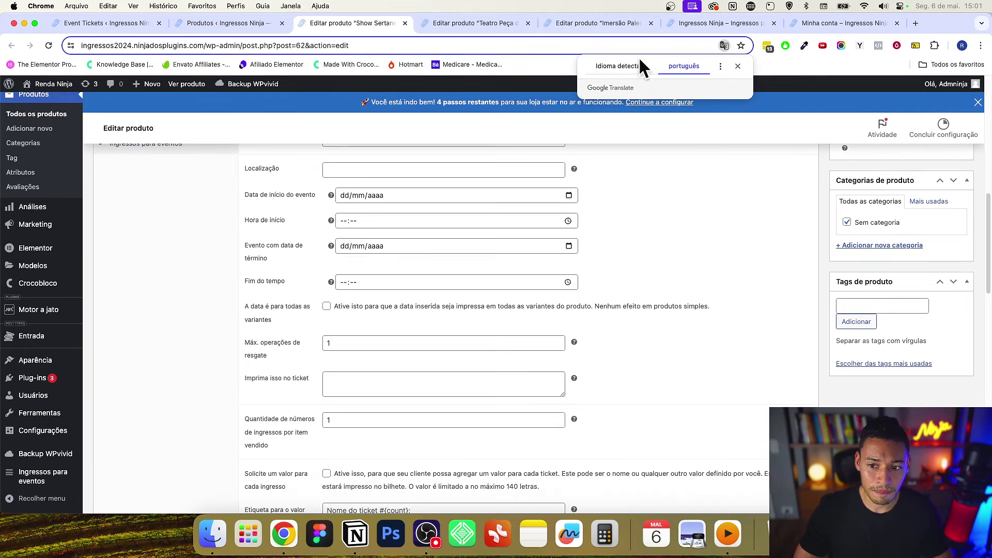
pyautogui.click(258, 23)
pyautogui.click(368, 24)
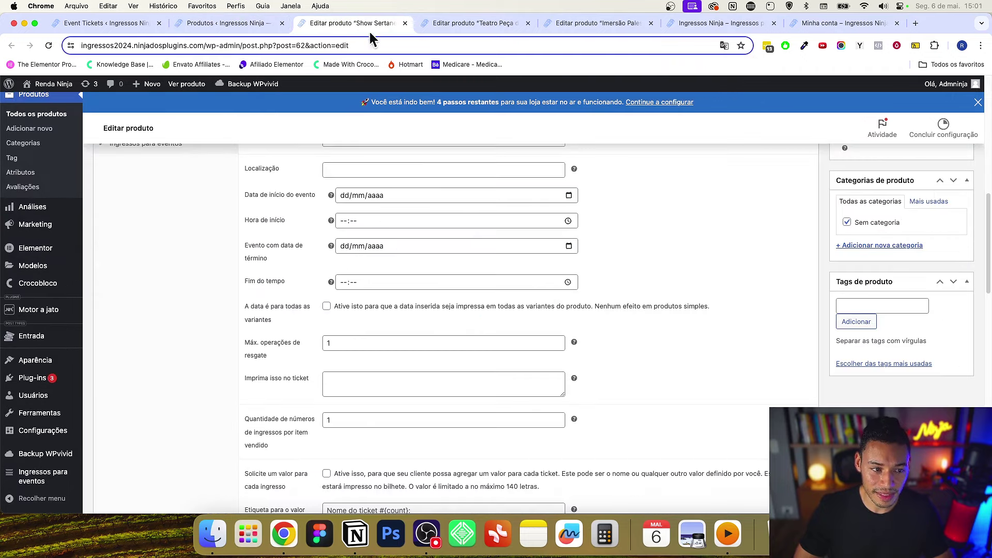
pyautogui.scroll(-5, 412, 243)
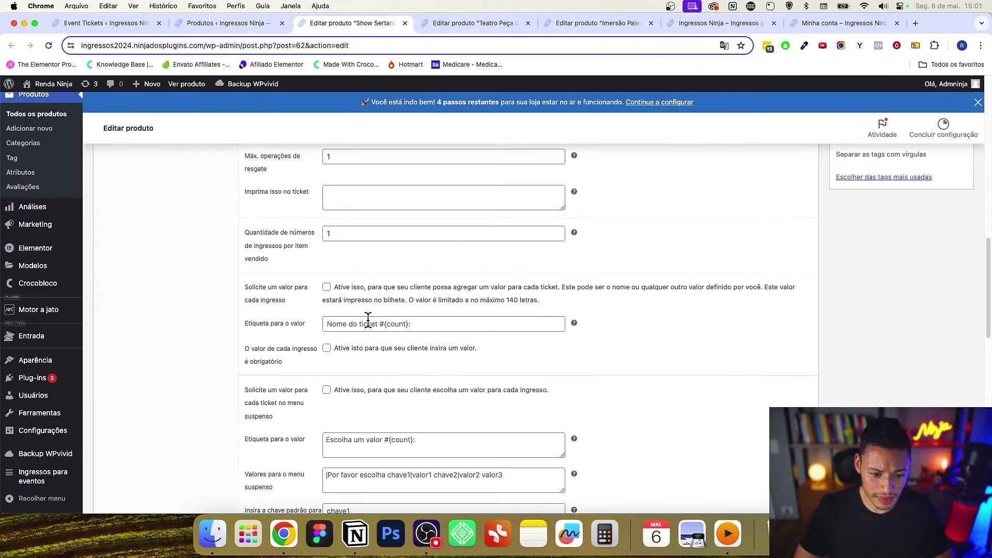
pyautogui.click(724, 45)
pyautogui.click(621, 66)
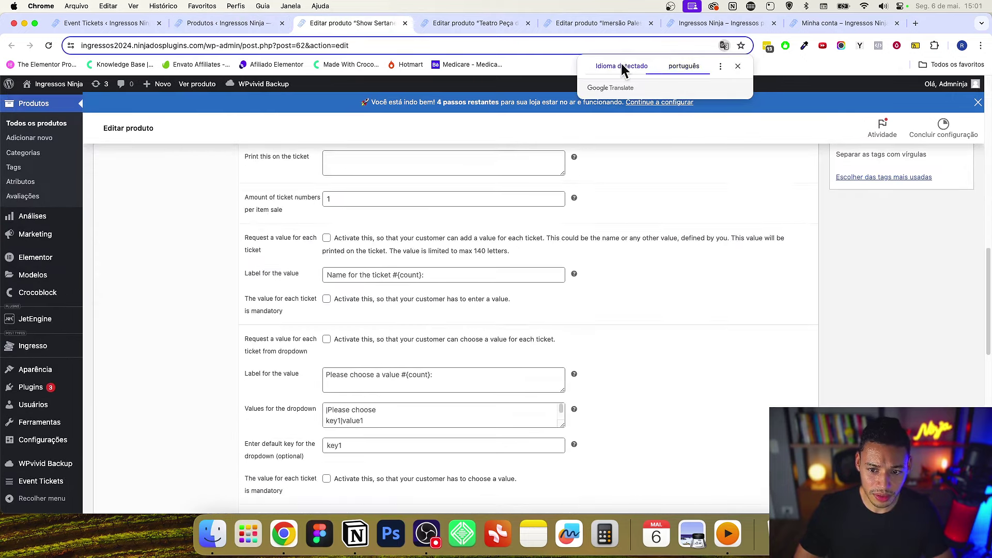
# - Change the ticket number value label to 'Número do ticket #{count}:'
pyautogui.click(413, 274)
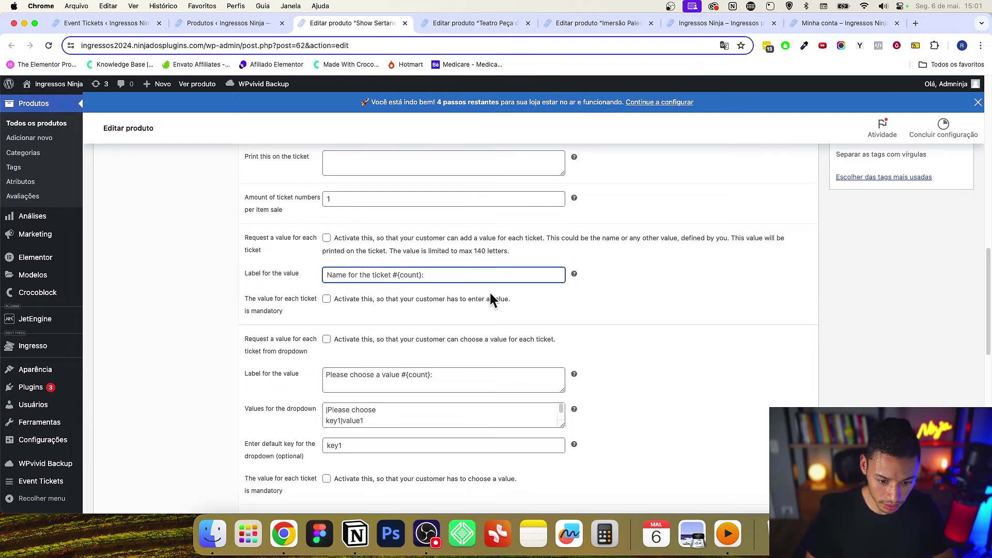
pyautogui.write('#')
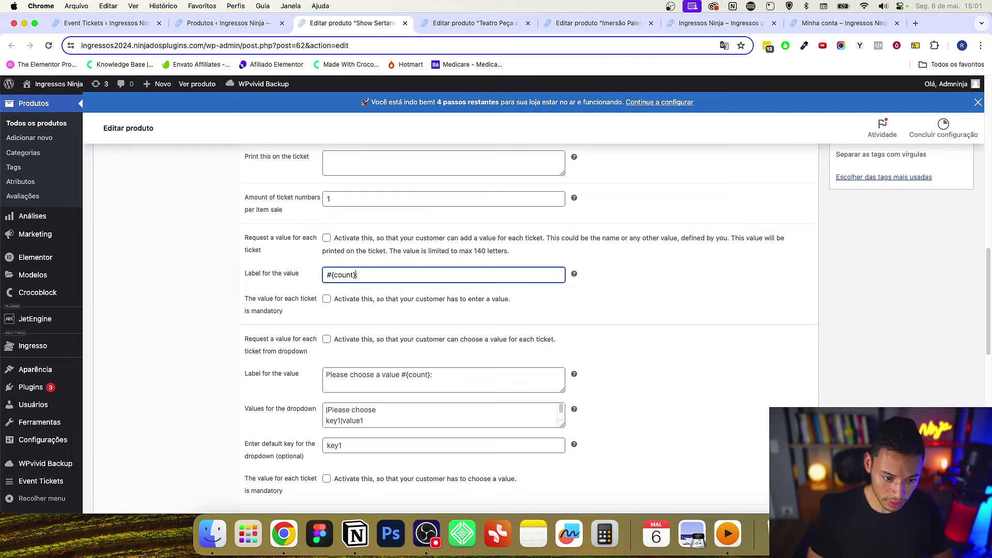
pyautogui.press('Left')
pyautogui.write('Nº')
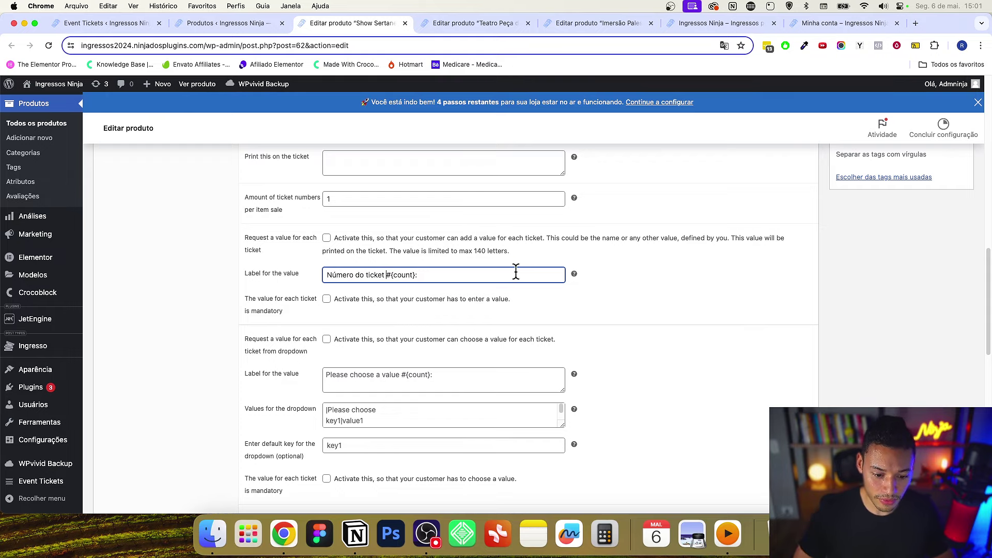
pyautogui.scroll(-2, 456, 247)
pyautogui.moveTo(417, 208); pyautogui.dragTo(394, 207)
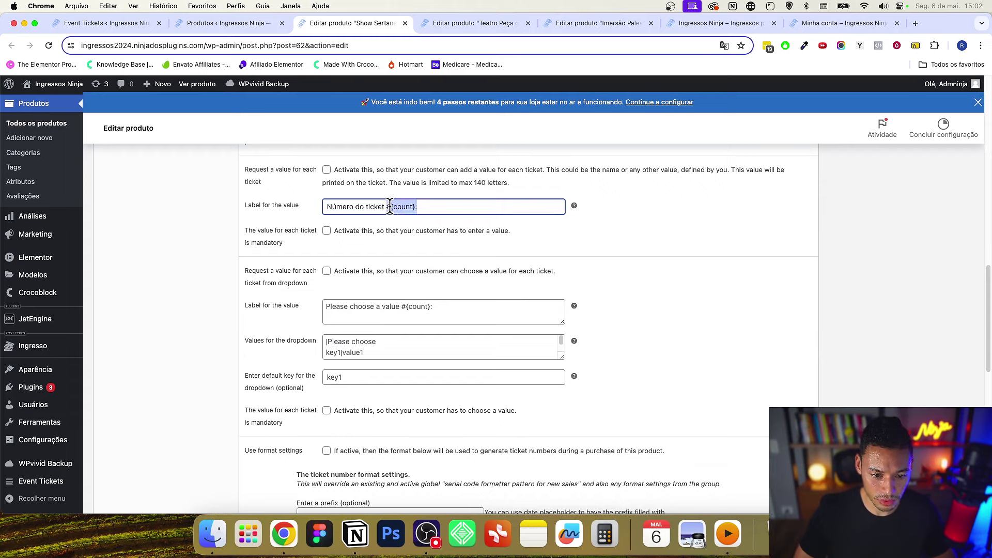
# - Replace the dropdown value label with 'Selecione um valor #{count}:'
pyautogui.click(443, 309)
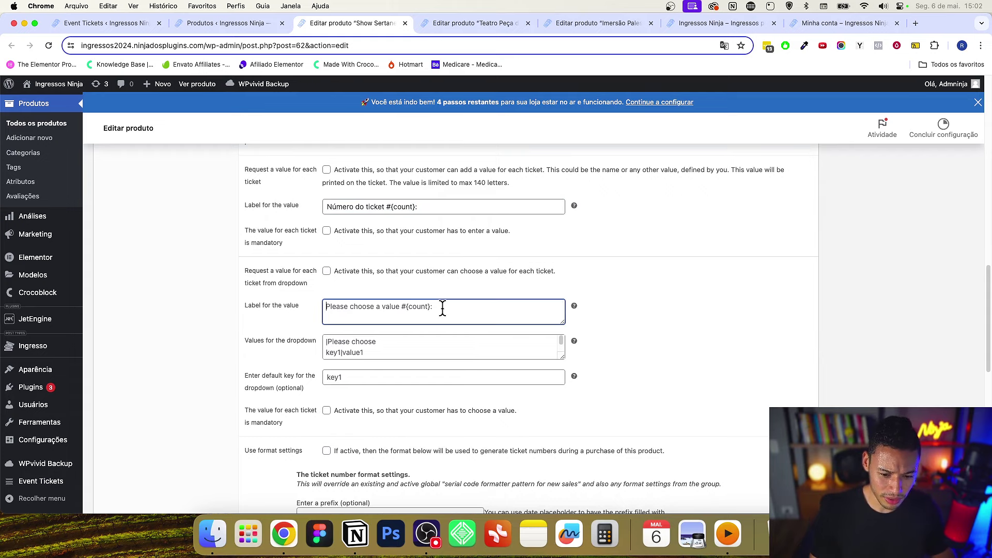
pyautogui.press('super+a')
pyautogui.write('S')
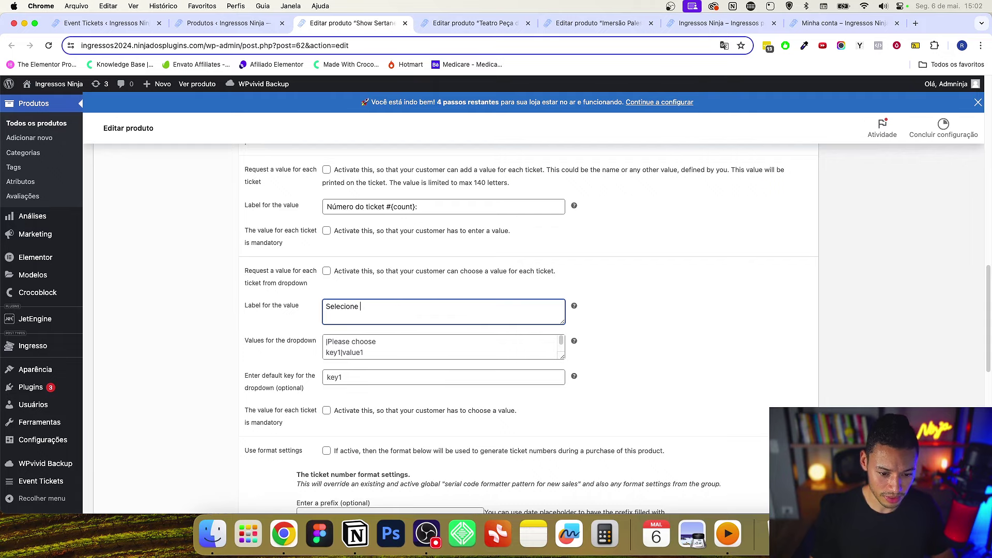
pyautogui.write('elecione um valor #')
pyautogui.write('{count}:')
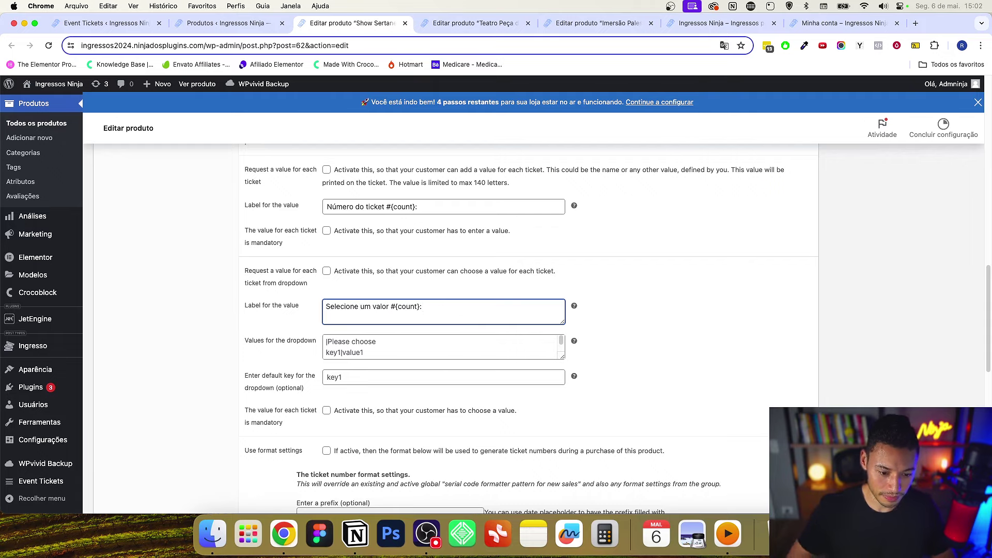
pyautogui.scroll(-5, 432, 375)
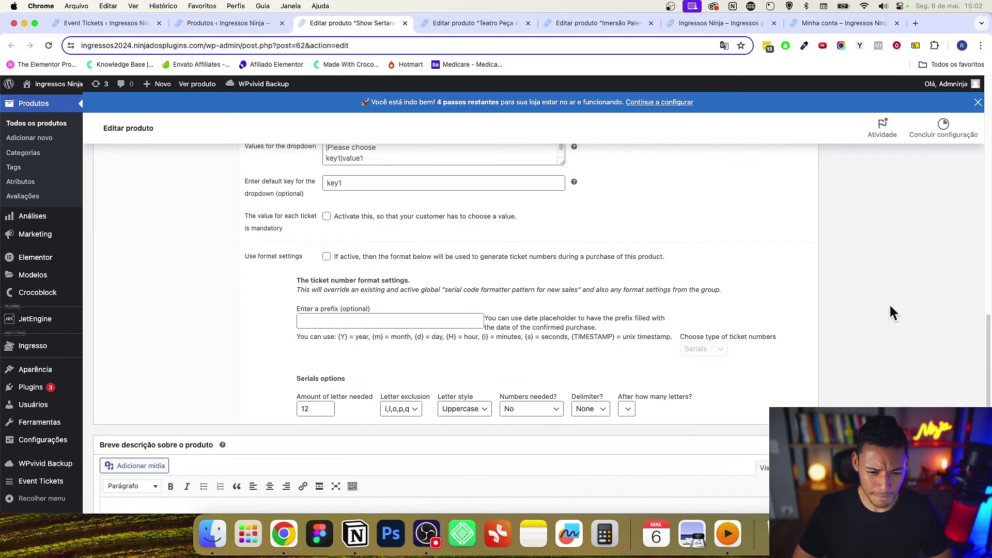
pyautogui.scroll(10, 886, 315)
# - Save Show Sertanejo, then enable ticket sales for Teatro Peça dos Ninja and save it
pyautogui.click(944, 332)
pyautogui.hotkey('ctrl', 'Tab')
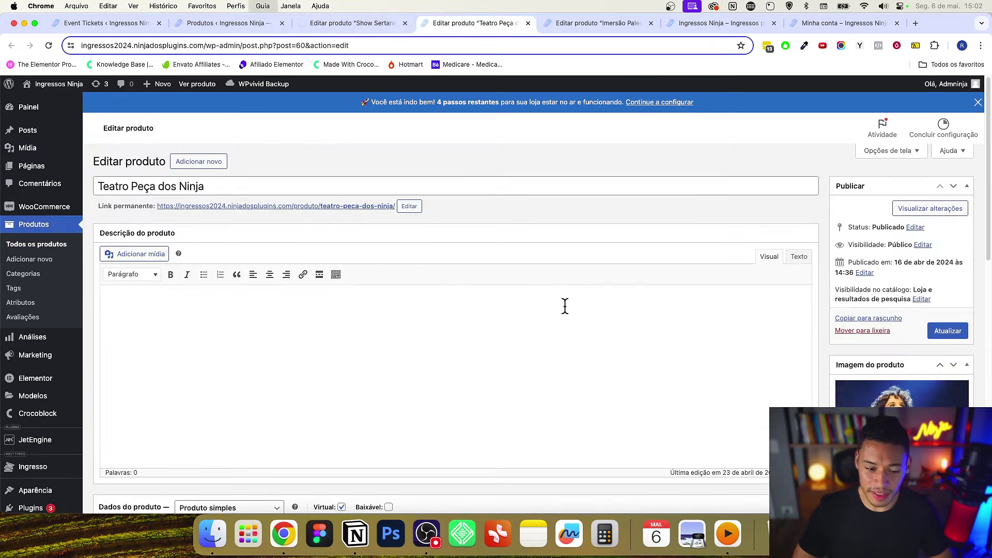
pyautogui.scroll(-6, 391, 282)
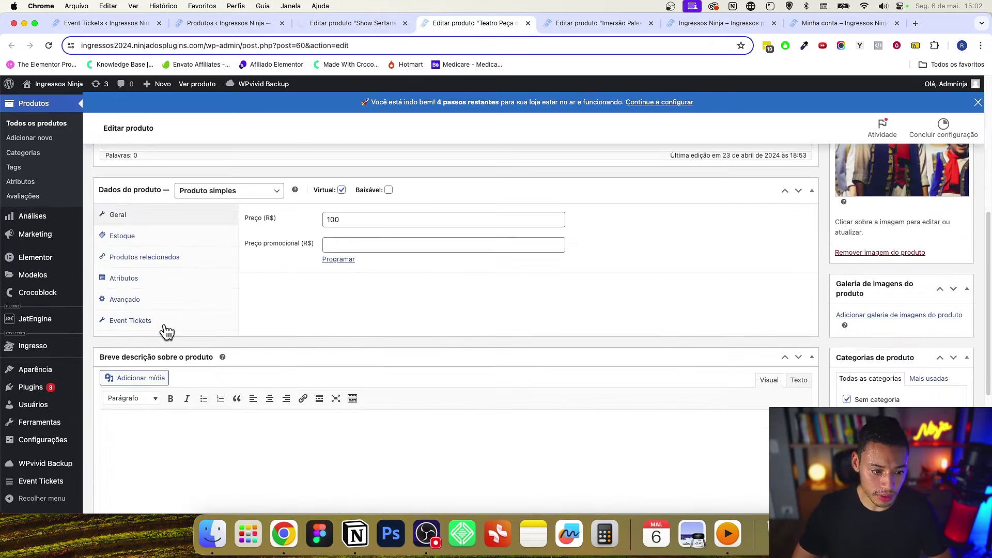
pyautogui.click(167, 329)
pyautogui.scroll(-1, 336, 326)
pyautogui.click(327, 249)
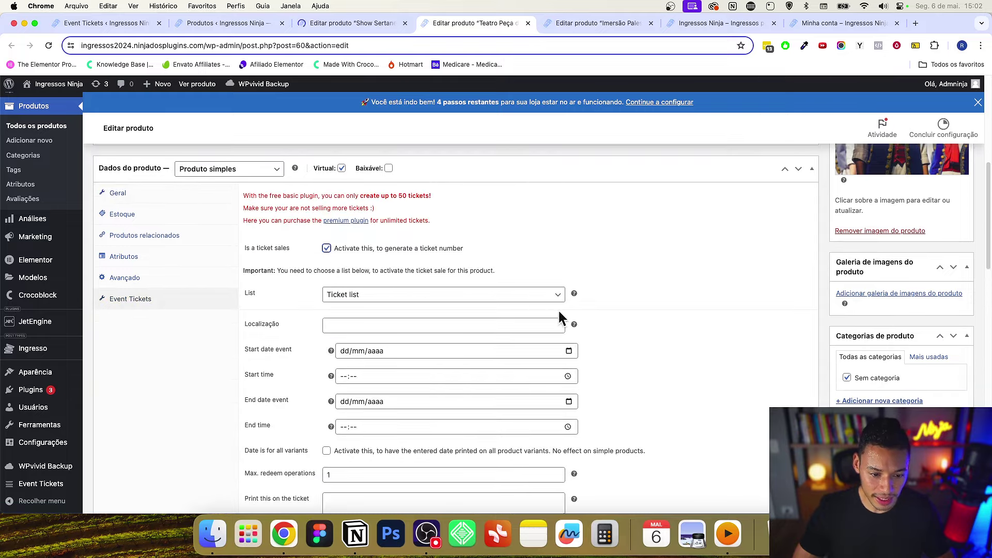
pyautogui.scroll(-5, 557, 308)
pyautogui.scroll(15, 560, 338)
pyautogui.click(948, 331)
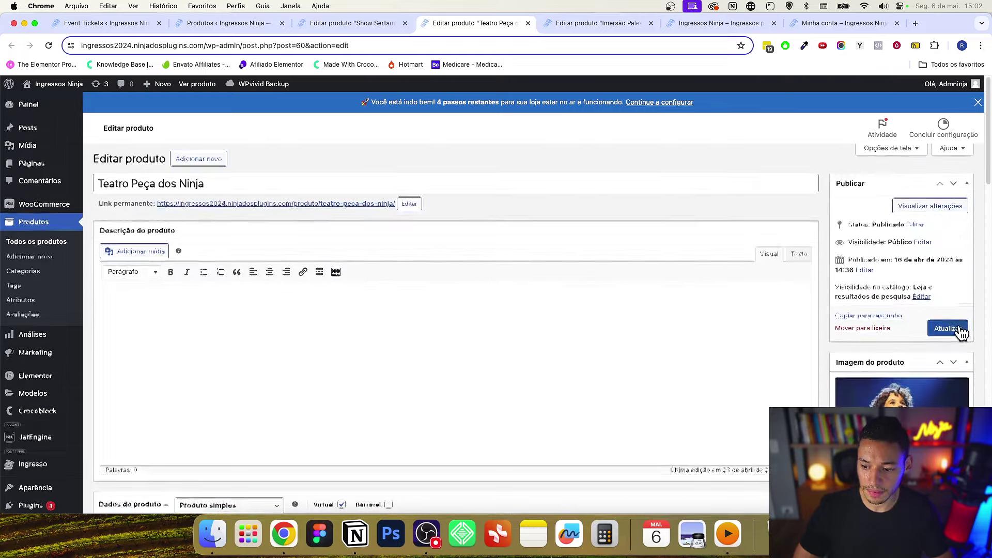
# - Enable ticket sales for Imersão Palestras de Negócios in Event Tickets and save it
pyautogui.hotkey('ctrl', 'Tab')
pyautogui.scroll(-6, 310, 316)
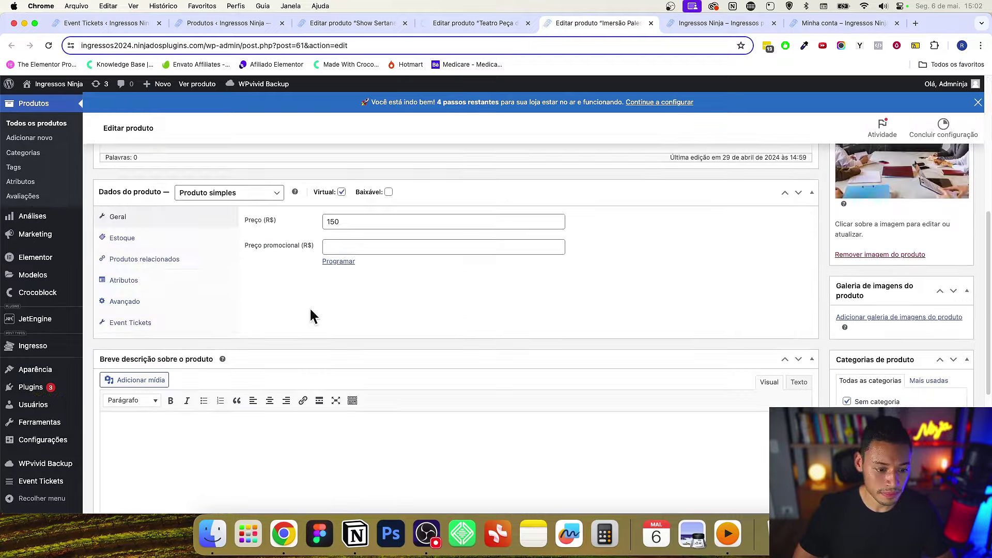
pyautogui.click(130, 323)
pyautogui.click(328, 271)
pyautogui.scroll(10, 754, 334)
pyautogui.click(948, 331)
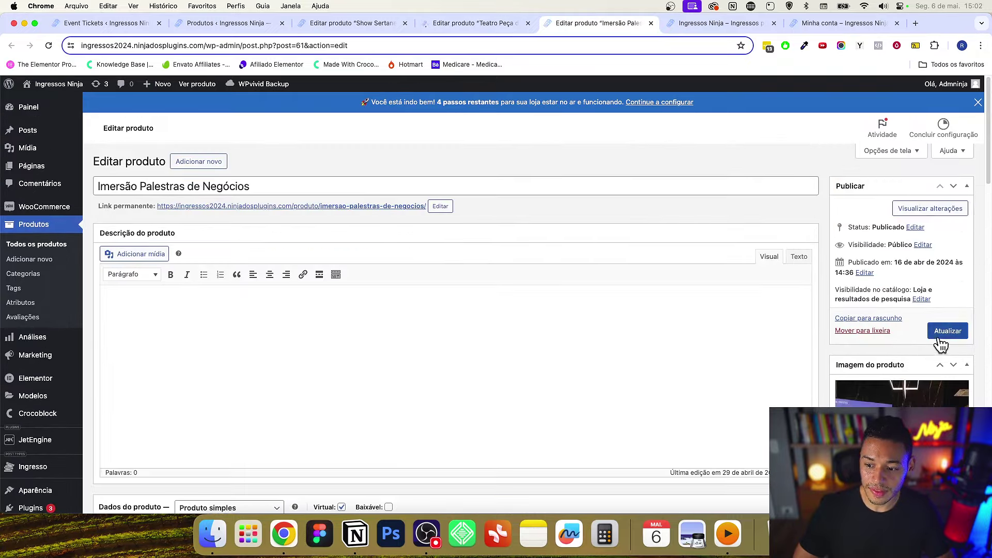
# - Check each open product page to confirm the ticket sales updates
pyautogui.click(465, 23)
pyautogui.scroll(-3, 361, 351)
pyautogui.scroll(-3, 360, 351)
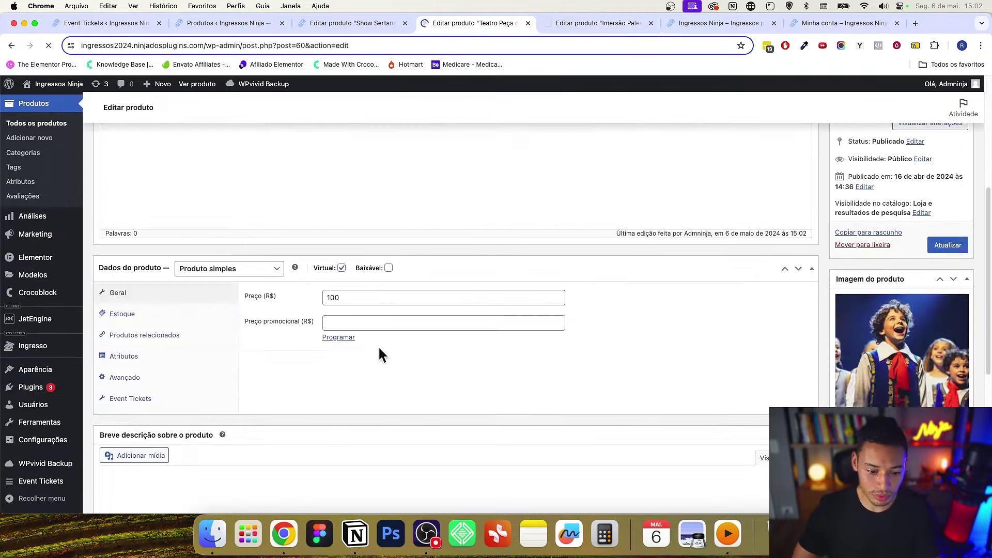
pyautogui.hotkey('ctrl', 'shift', 'Tab')
pyautogui.hotkey('ctrl', 'Tab')
pyautogui.scroll(-3, 444, 370)
pyautogui.hotkey('ctrl', 'Tab')
pyautogui.scroll(-7, 482, 358)
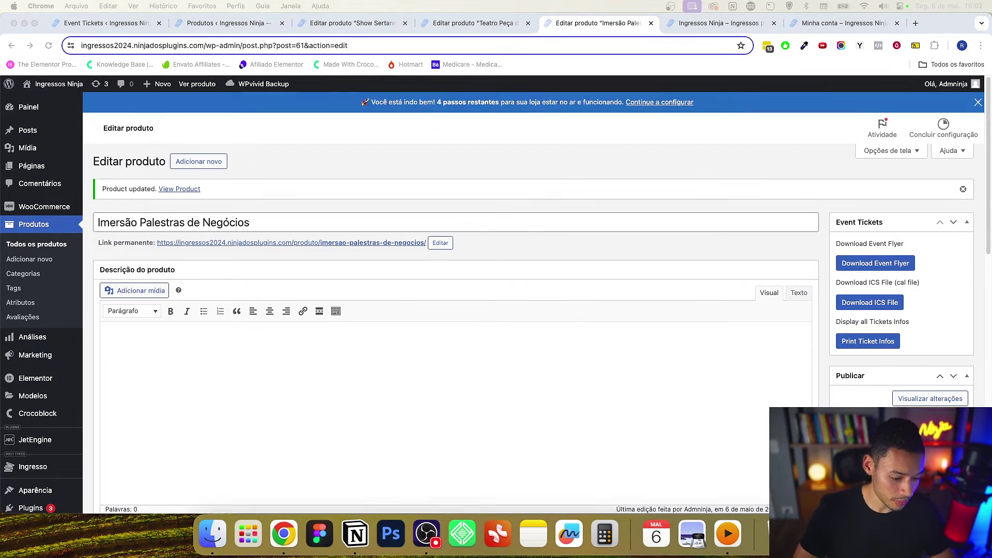
pyautogui.click(538, 259)
pyautogui.scroll(-3, 538, 258)
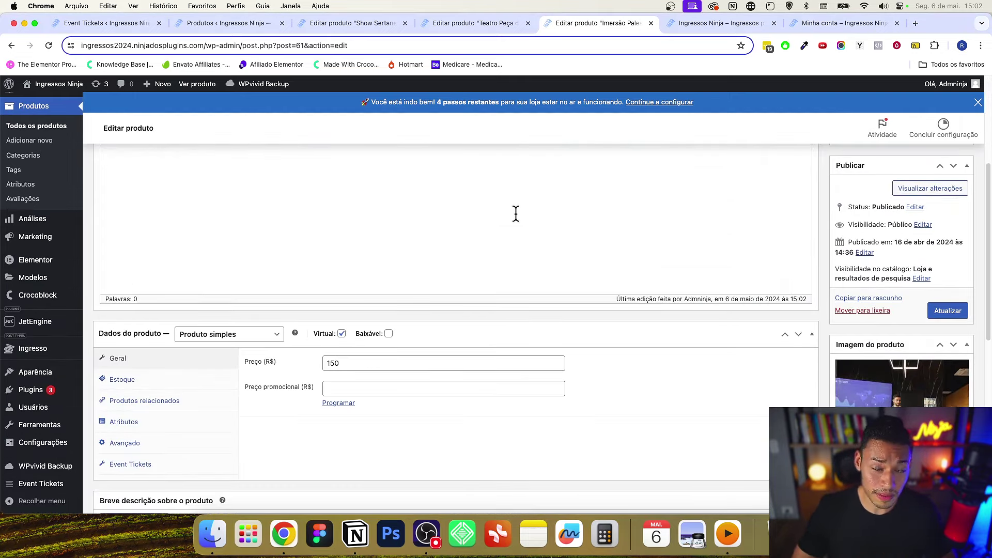
# - Go to the Event Tickets options and review the Woocommerce ticket sale settings
pyautogui.click(129, 24)
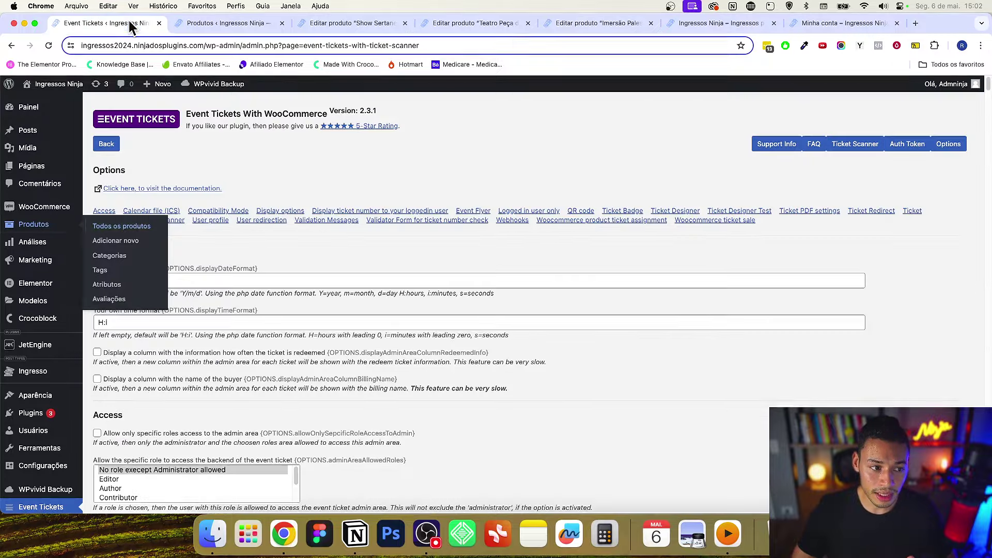
pyautogui.scroll(-20, 608, 276)
pyautogui.scroll(-10, 509, 352)
pyautogui.scroll(-15, 496, 344)
pyautogui.scroll(20, 493, 345)
pyautogui.scroll(20, 259, 272)
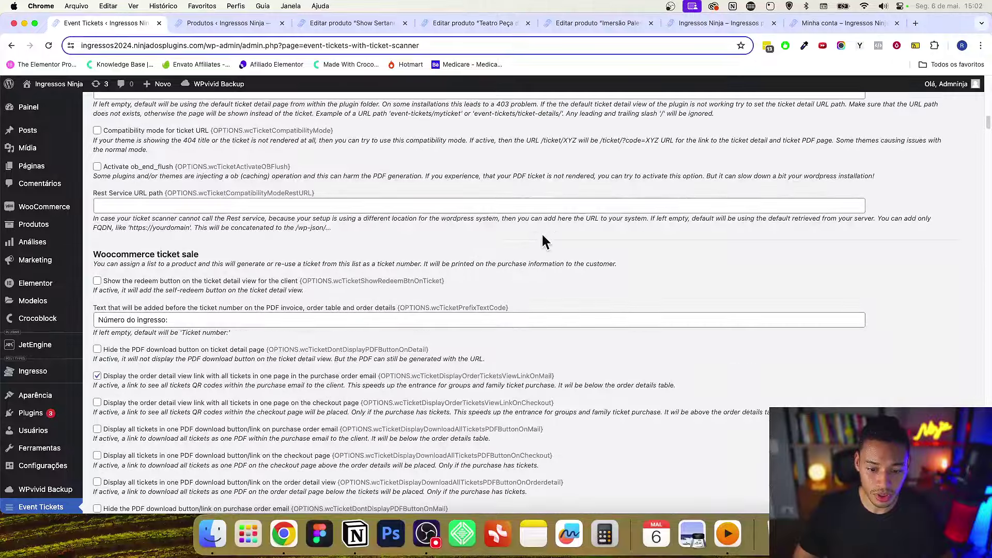
# - Translate the options page into Portuguese, then restore it to English
pyautogui.rightClick(541, 231)
pyautogui.click(623, 355)
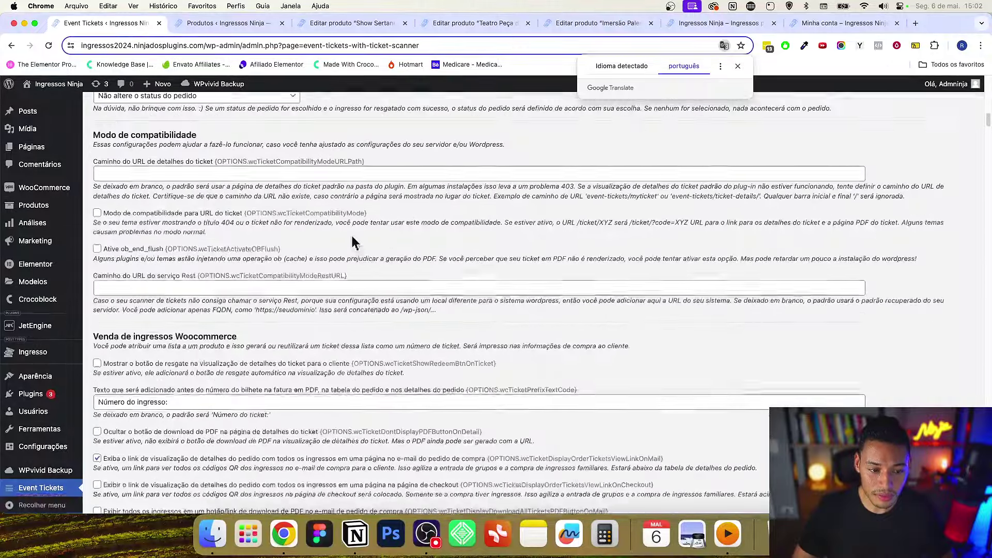
pyautogui.scroll(15, 341, 232)
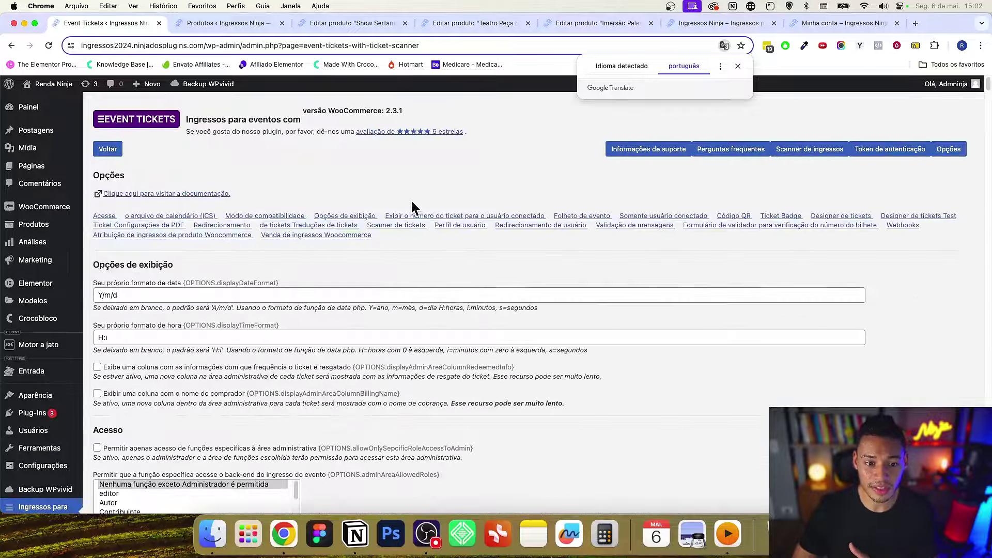
pyautogui.click(625, 67)
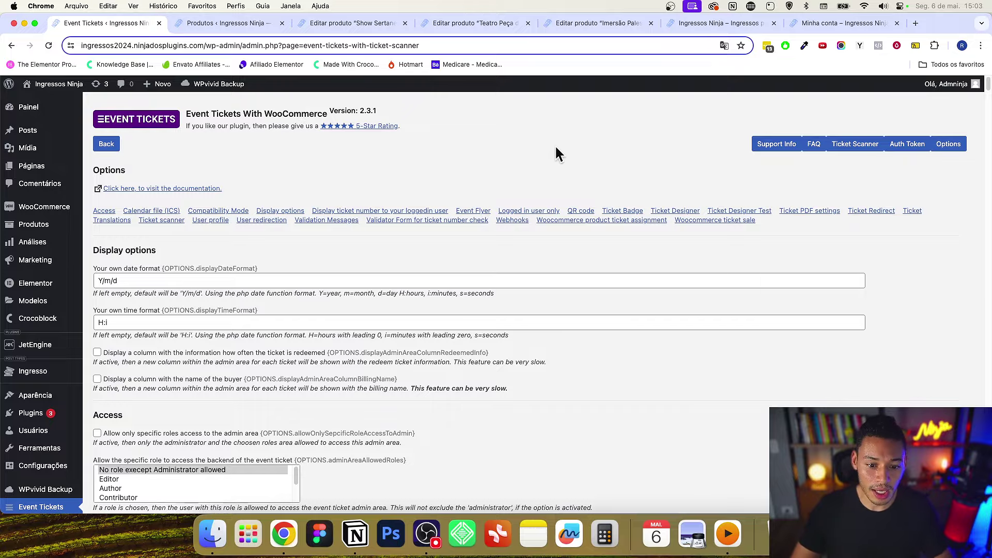
# - Close the three product editor tabs, the storefront pages and the Produtos list, then go to Painel
pyautogui.scroll(-15, 554, 150)
pyautogui.scroll(15, 414, 156)
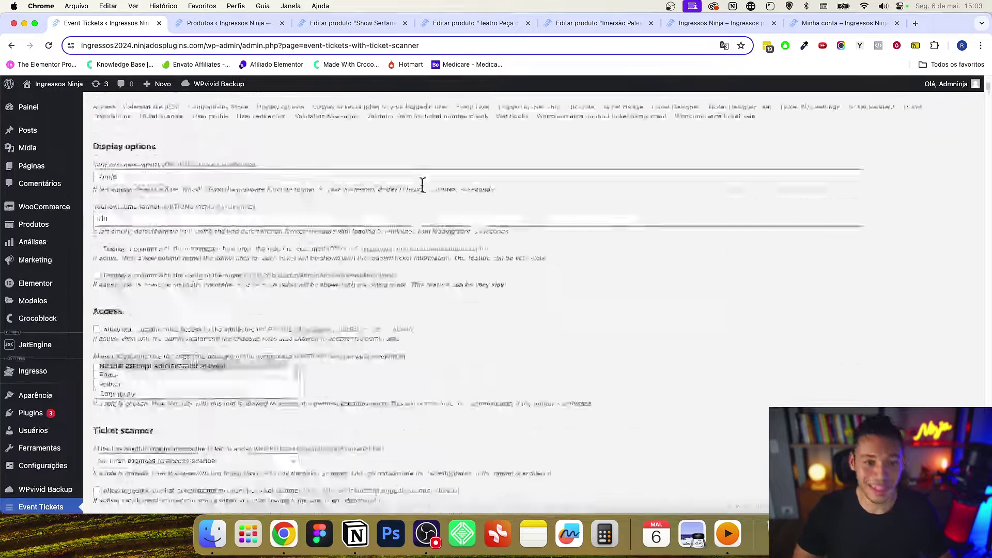
pyautogui.click(364, 23)
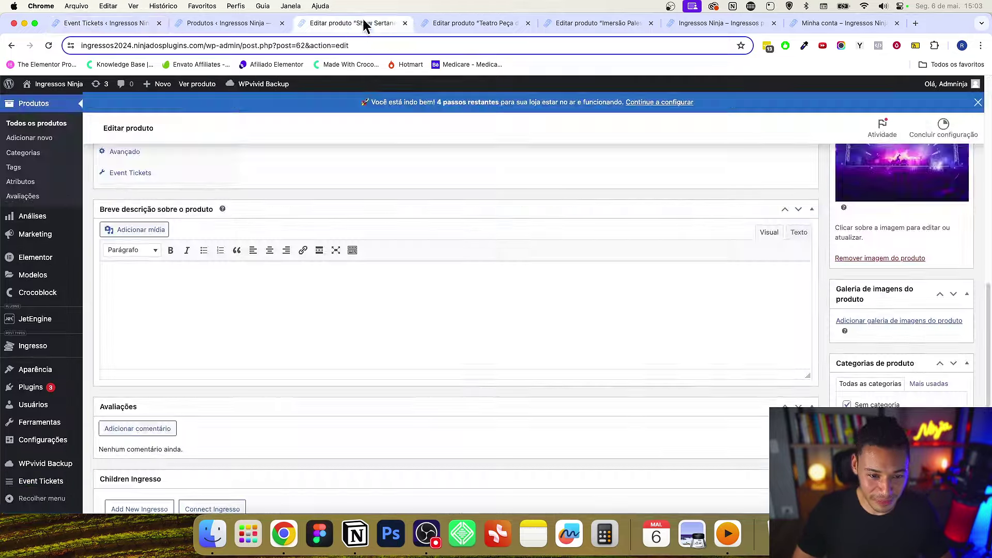
pyautogui.click(405, 23)
pyautogui.click(405, 24)
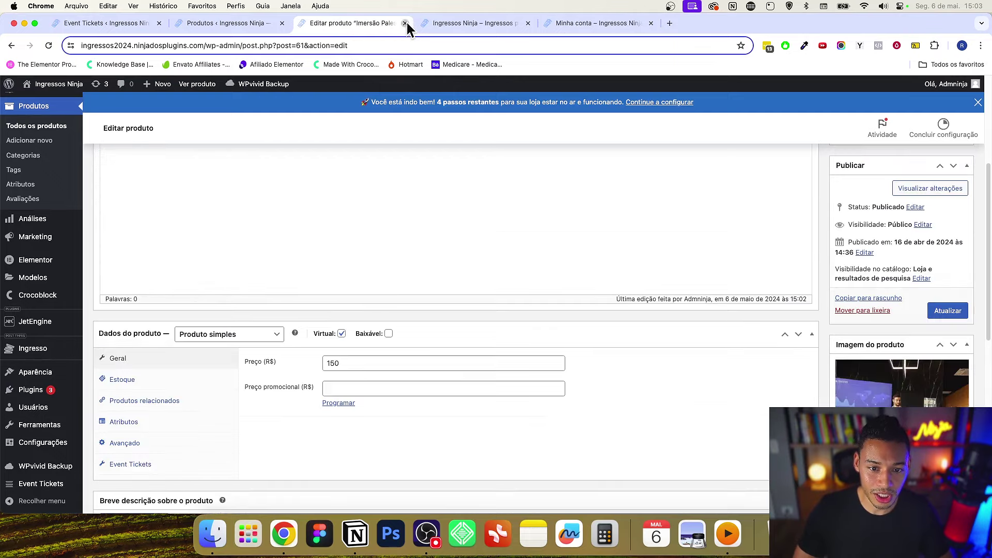
pyautogui.click(405, 23)
pyautogui.click(405, 23)
pyautogui.click(405, 23)
pyautogui.click(282, 23)
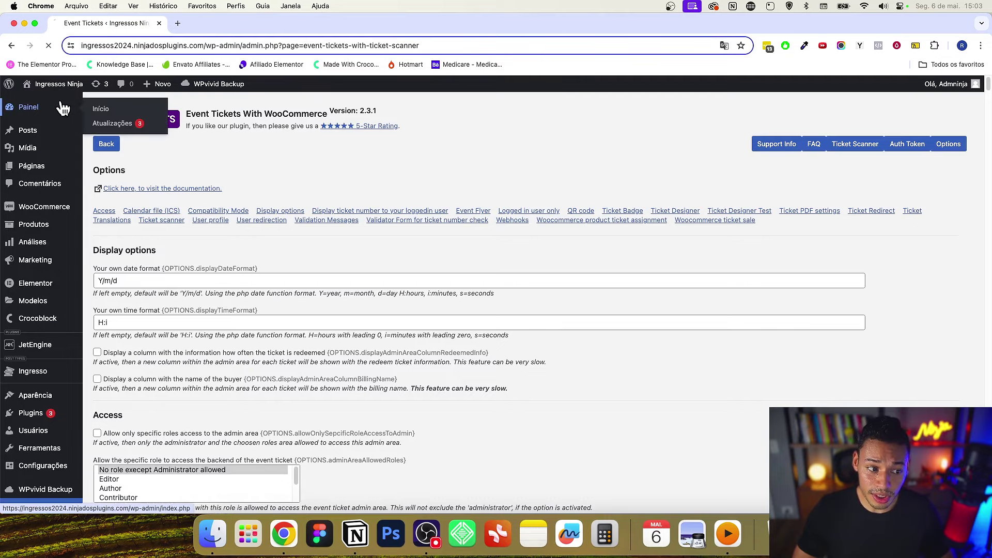
pyautogui.click(30, 107)
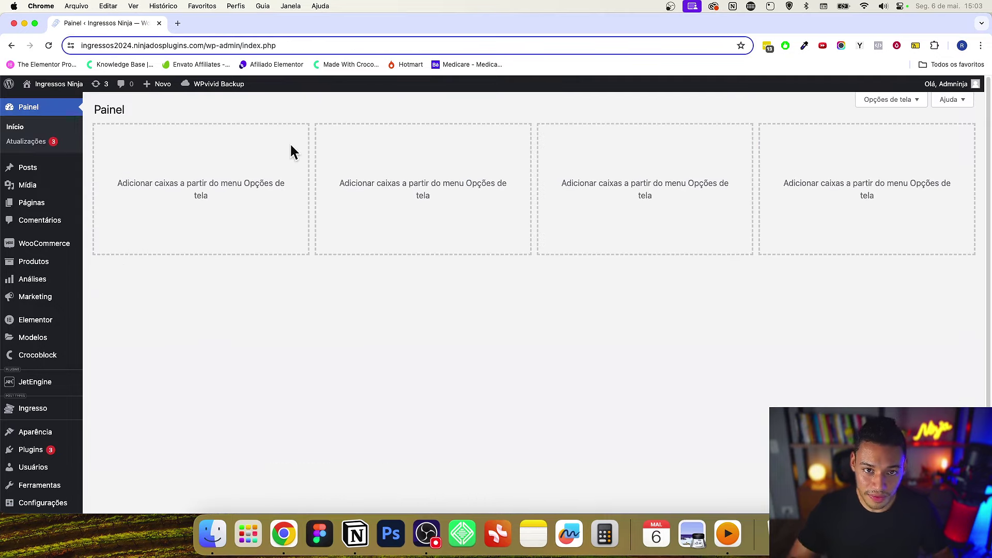
# - Open the live site's home page and browse the listed events
pyautogui.click(72, 108)
pyautogui.scroll(-5, 492, 206)
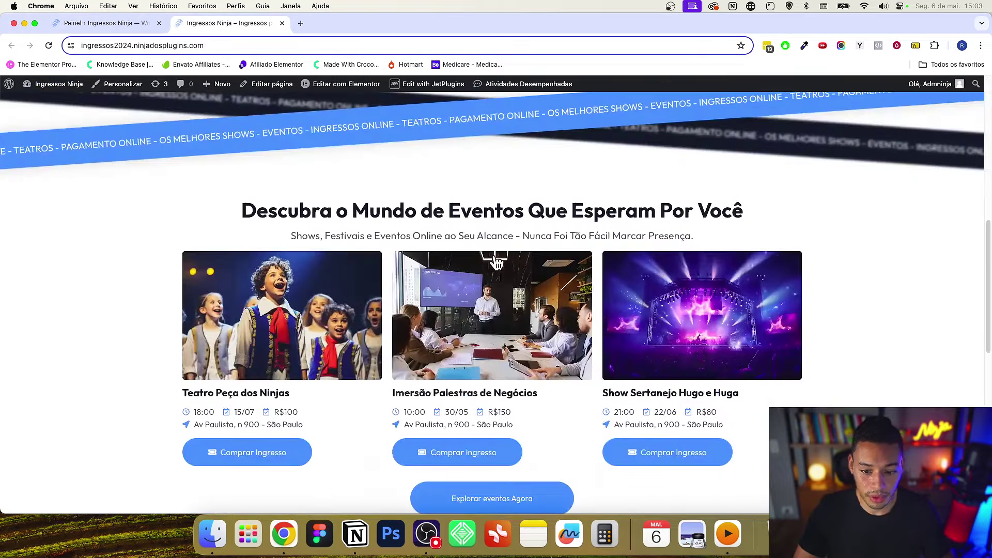
pyautogui.scroll(-2, 491, 236)
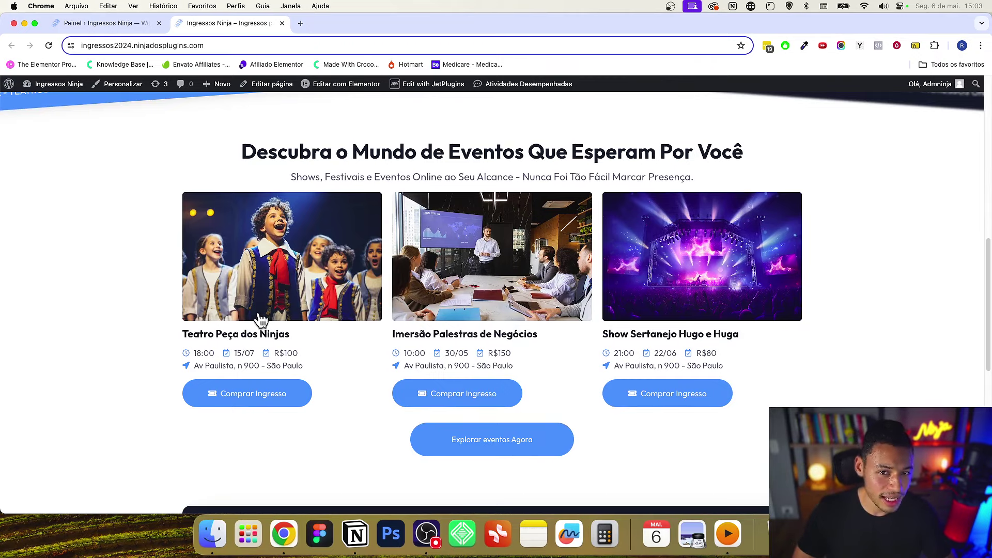
pyautogui.scroll(-4, 577, 295)
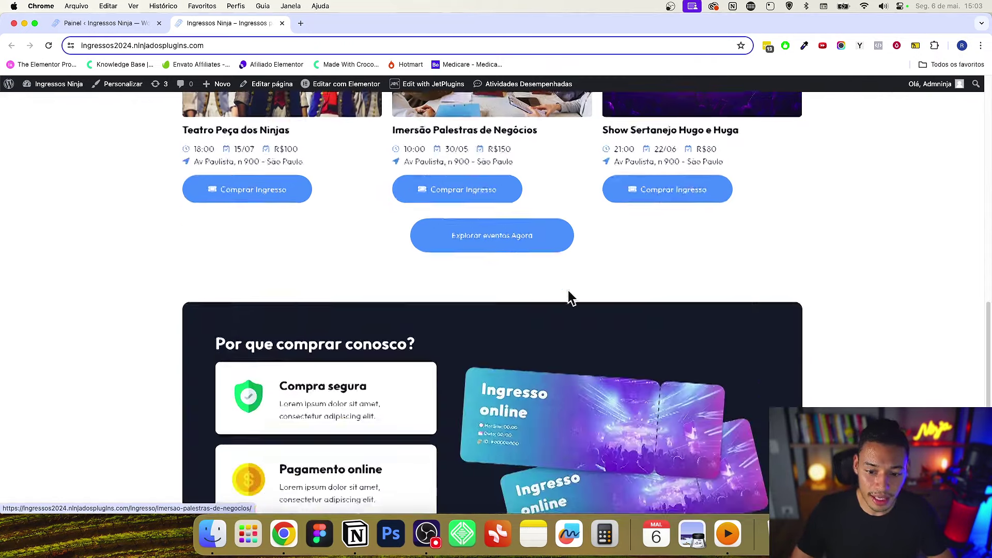
pyautogui.scroll(3, 569, 297)
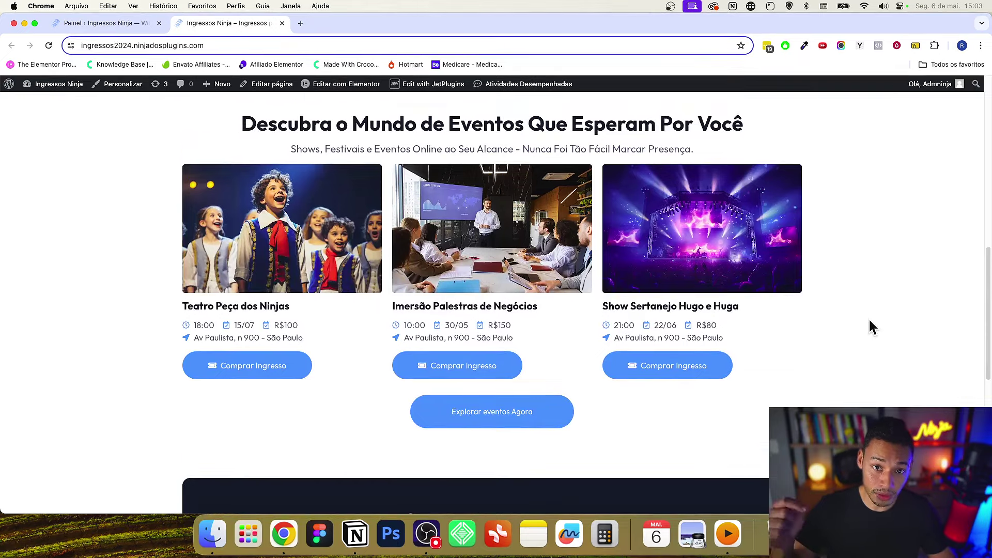
pyautogui.scroll(11, 633, 171)
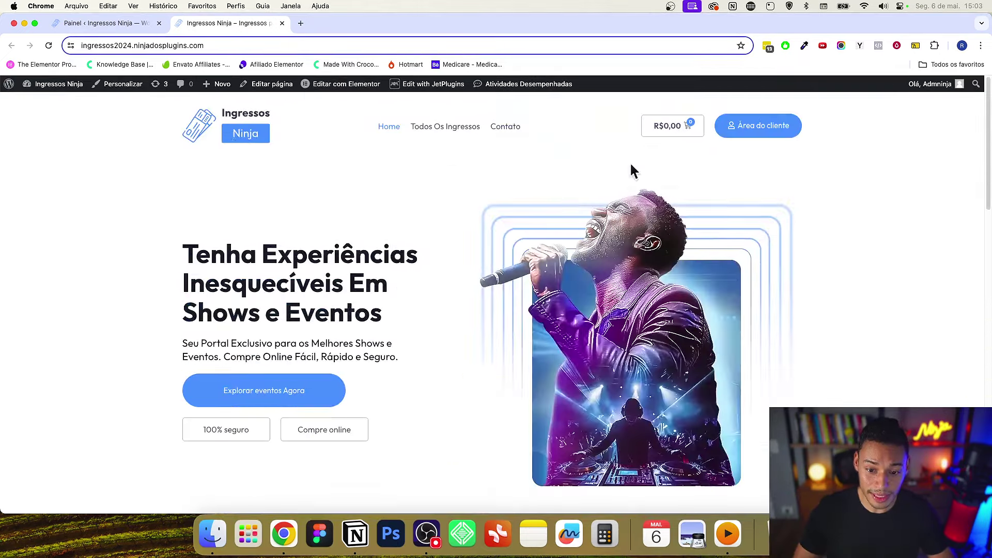
pyautogui.scroll(-19, 454, 132)
pyautogui.scroll(17, 591, 170)
pyautogui.scroll(-11, 758, 289)
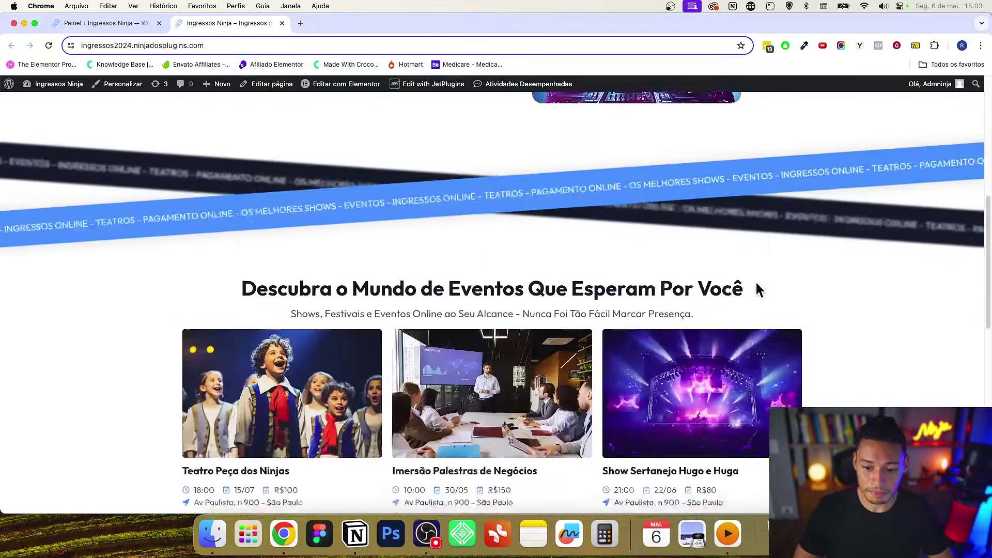
pyautogui.scroll(10, 672, 243)
pyautogui.scroll(4, 685, 255)
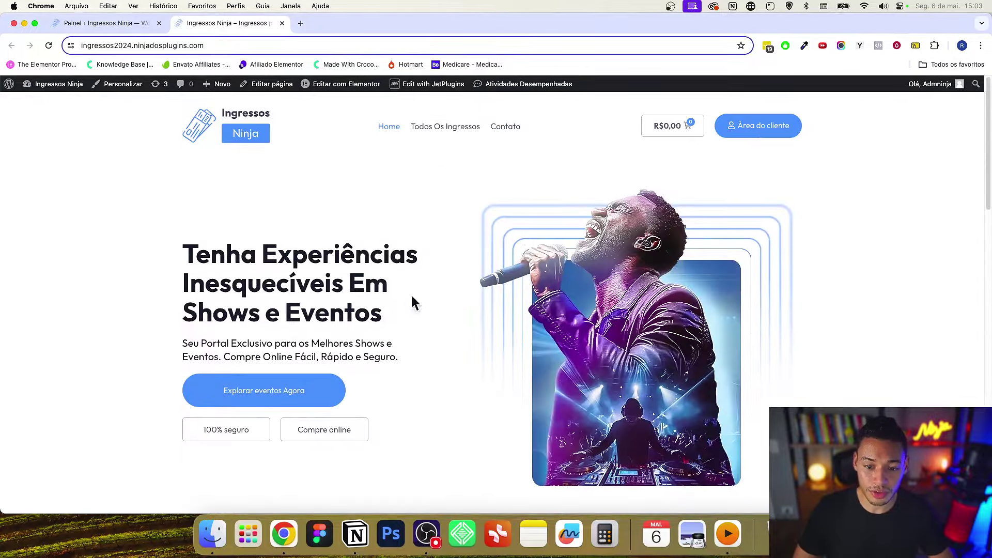
pyautogui.scroll(-7, 538, 228)
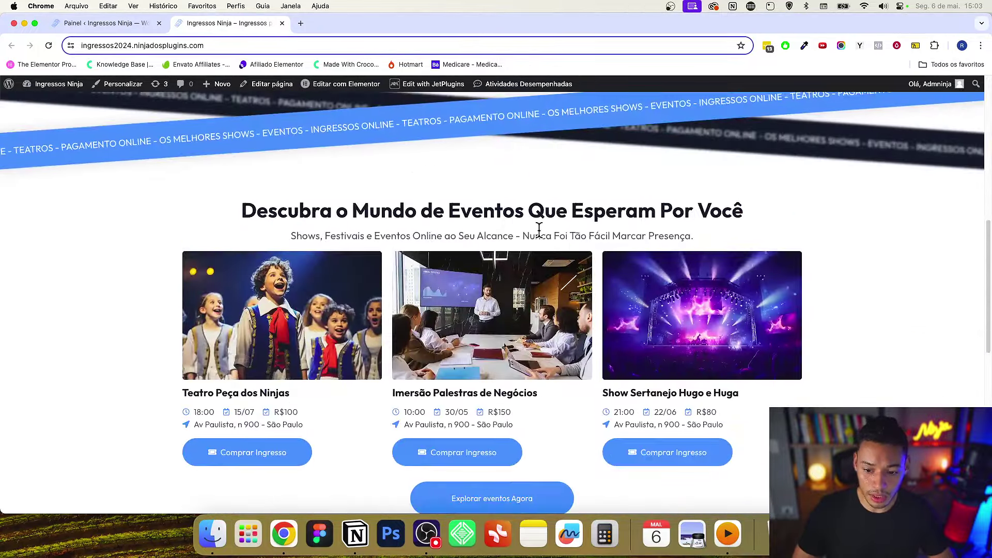
# - Open the Show Sertanejo Hugo e Huga event page and set the ticket quantity to 3
pyautogui.click(716, 281)
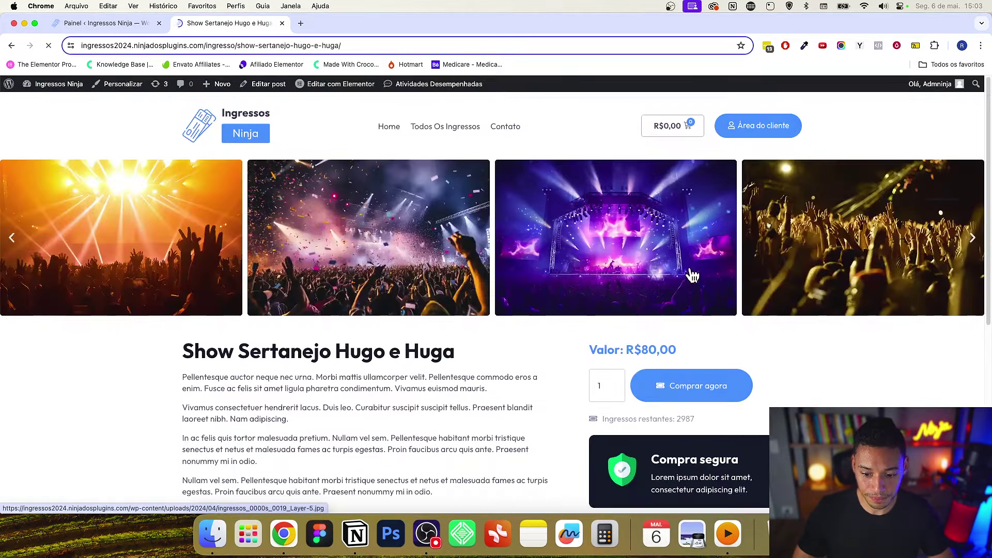
pyautogui.scroll(-3, 625, 273)
pyautogui.click(613, 275)
pyautogui.click(613, 275)
pyautogui.click(879, 279)
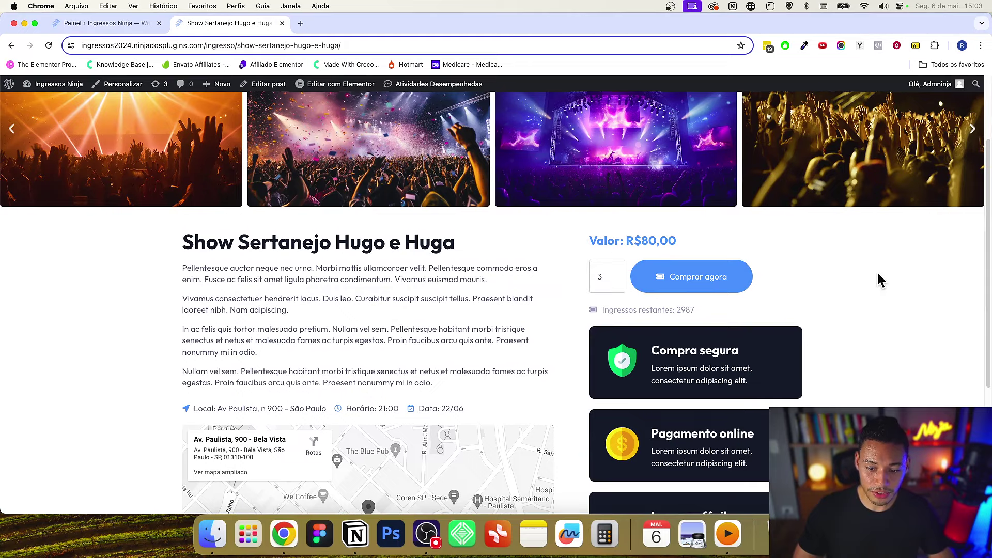
pyautogui.scroll(-2, 879, 279)
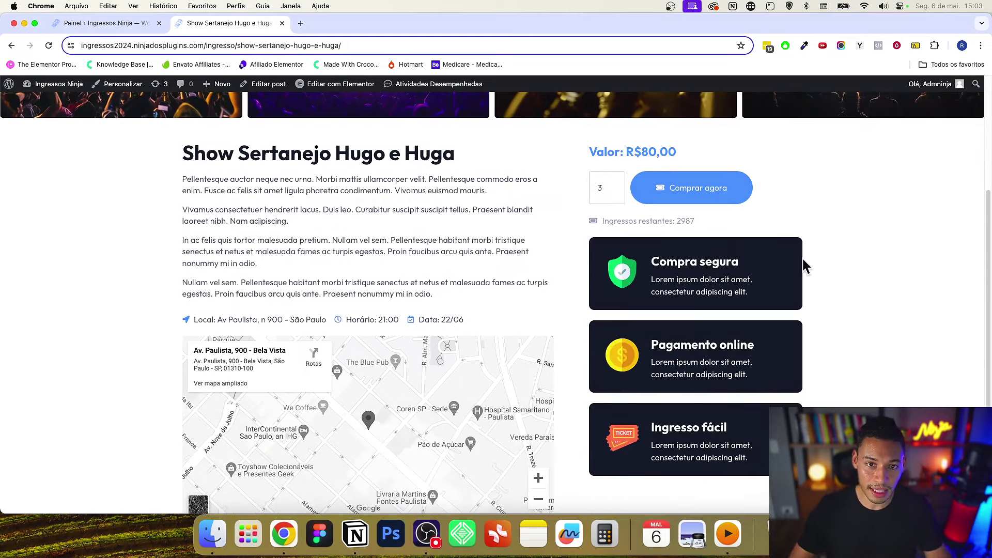
pyautogui.scroll(2, 802, 264)
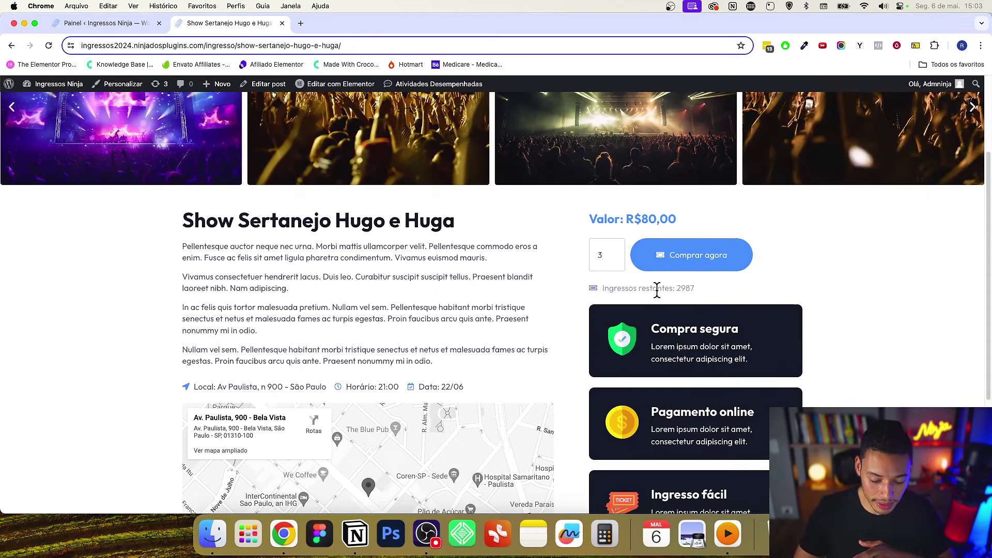
pyautogui.click(107, 24)
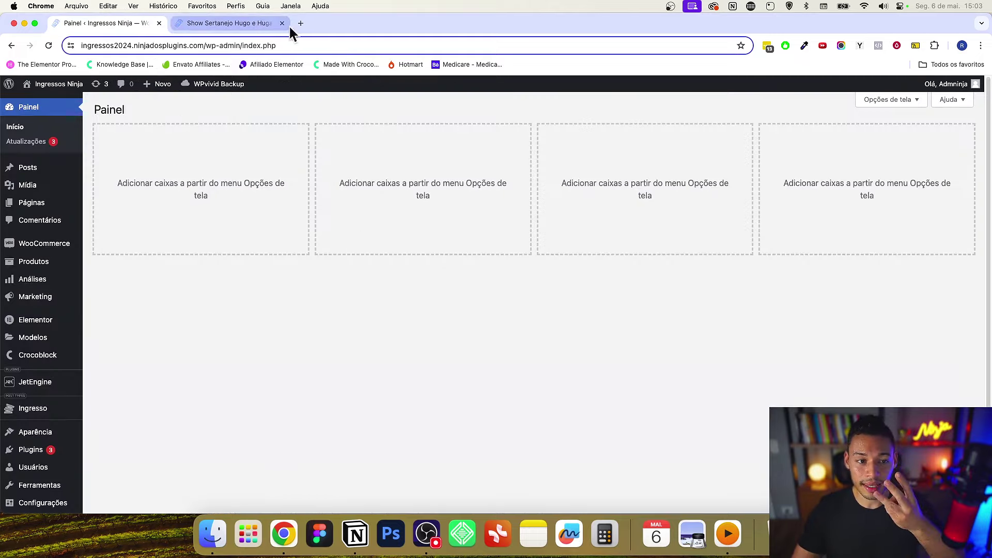
# - Open Show Sertanejo Hugo e Huga for editing from the Todos os produtos list
pyautogui.click(271, 24)
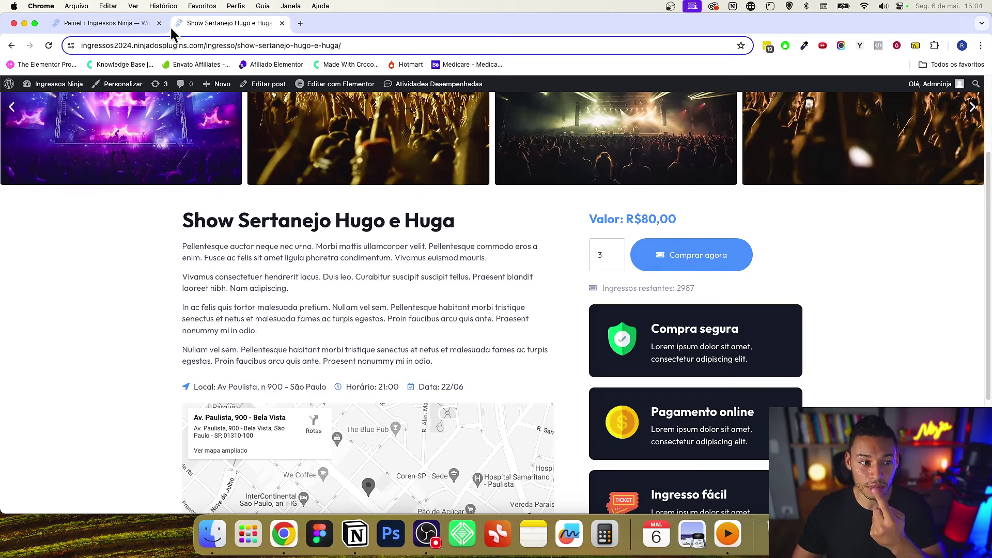
pyautogui.click(122, 26)
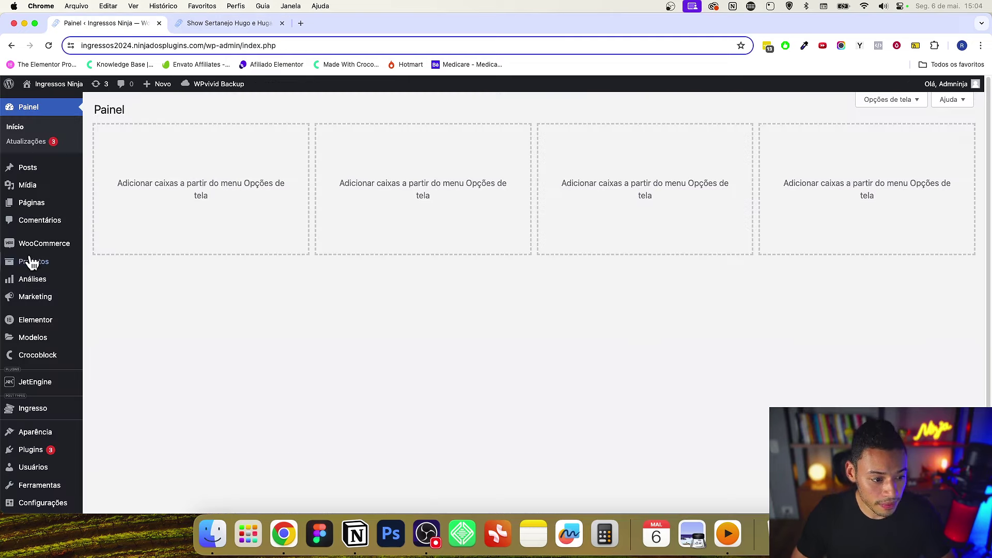
pyautogui.moveTo(40, 266)
pyautogui.keyDown('super'); pyautogui.click(107, 268); pyautogui.keyUp('super')
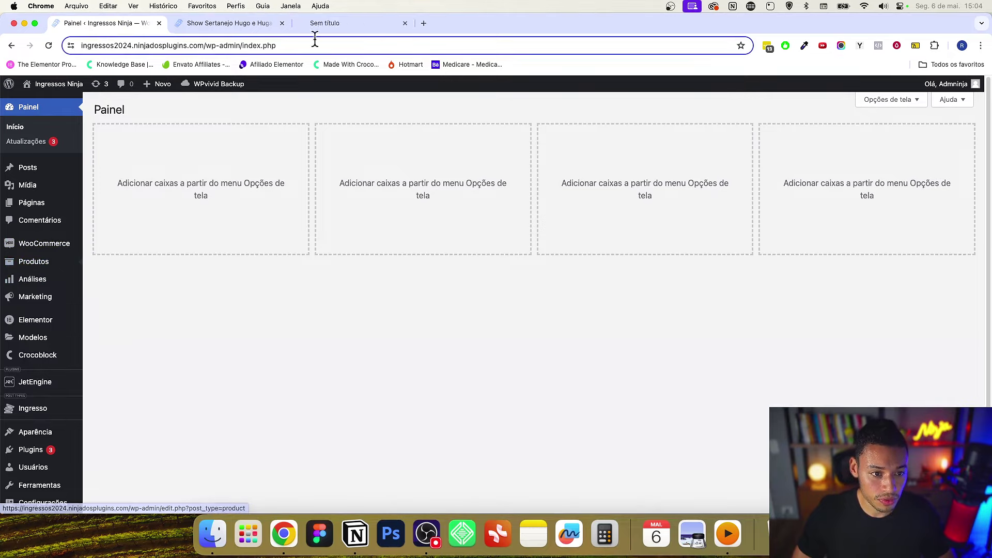
pyautogui.click(249, 25)
pyautogui.click(182, 220)
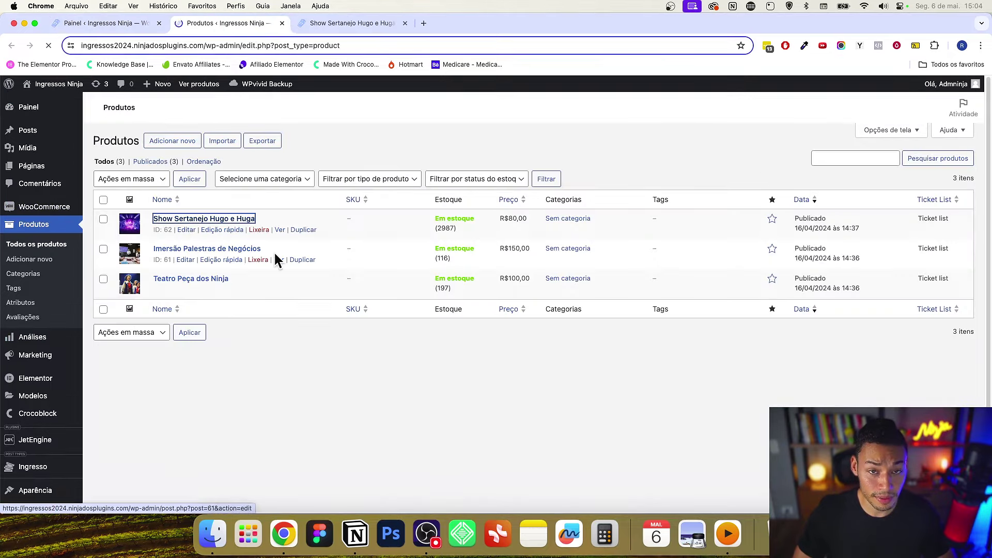
# - Show the product's Event Tickets settings translated into Portuguese, comparing with the event page
pyautogui.scroll(-6, 499, 377)
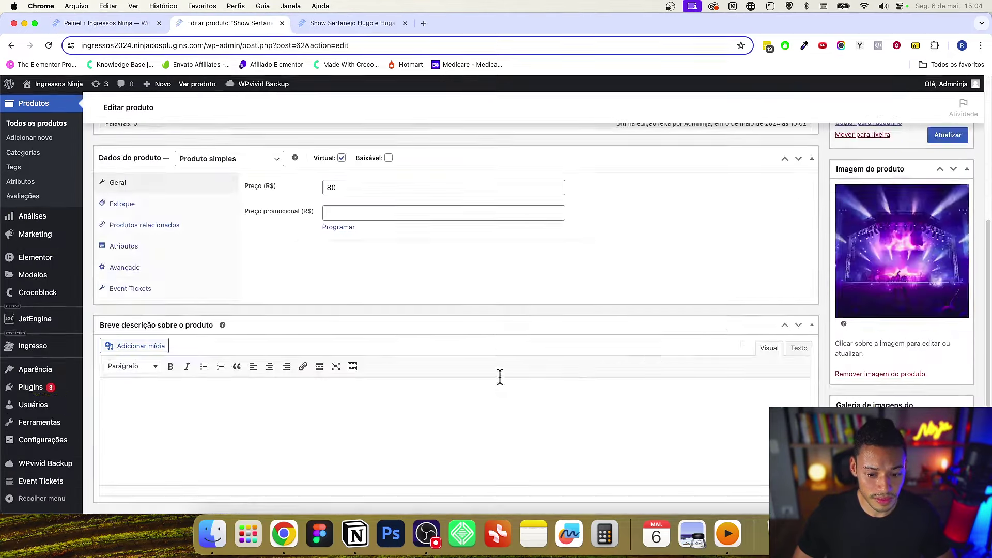
pyautogui.click(124, 288)
pyautogui.scroll(-3, 577, 321)
pyautogui.rightClick(689, 233)
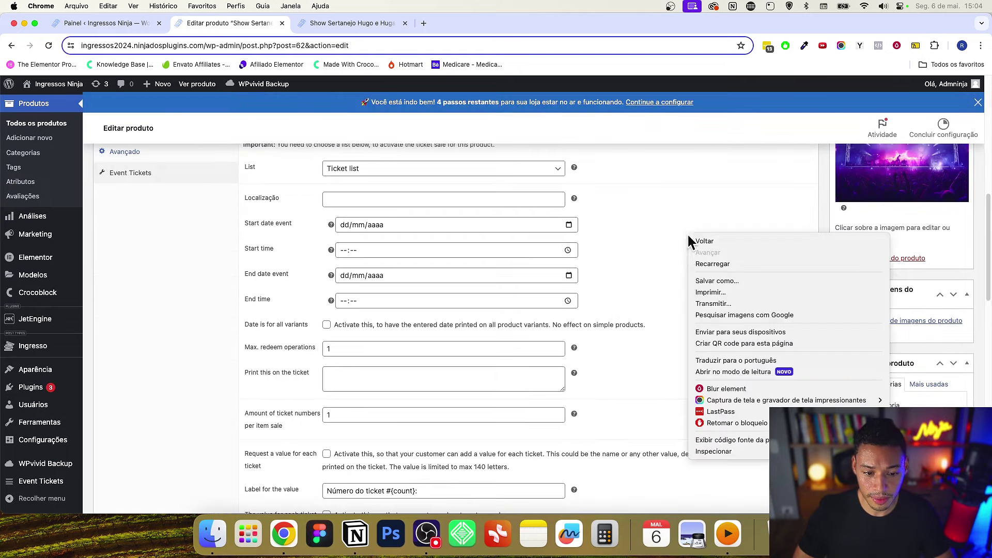
pyautogui.click(736, 360)
pyautogui.scroll(-1, 331, 307)
pyautogui.scroll(-1, 357, 391)
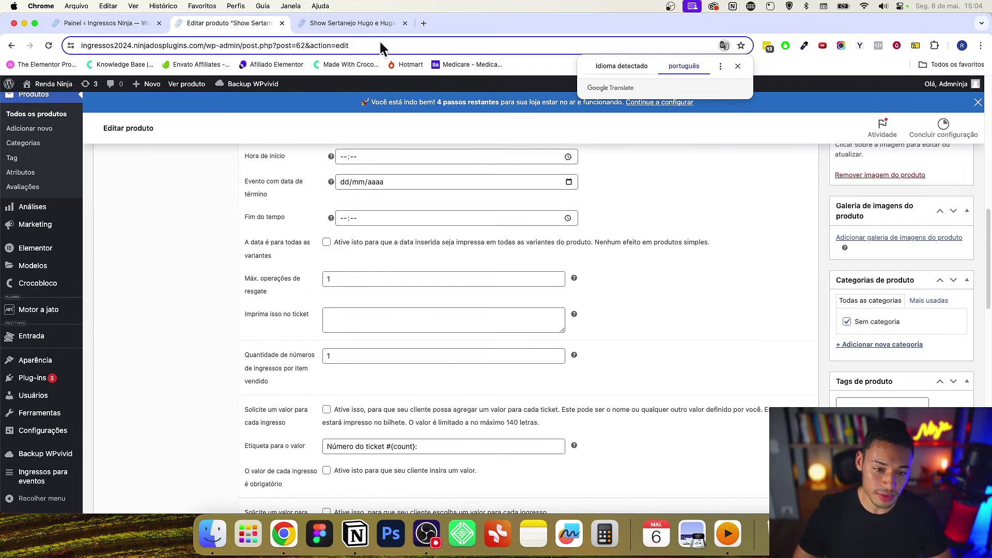
pyautogui.click(356, 23)
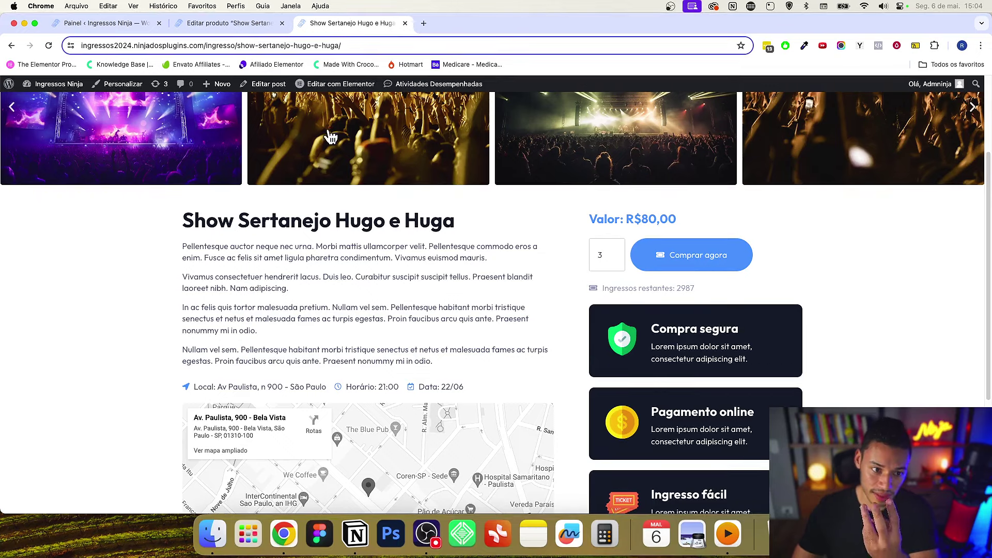
pyautogui.click(239, 24)
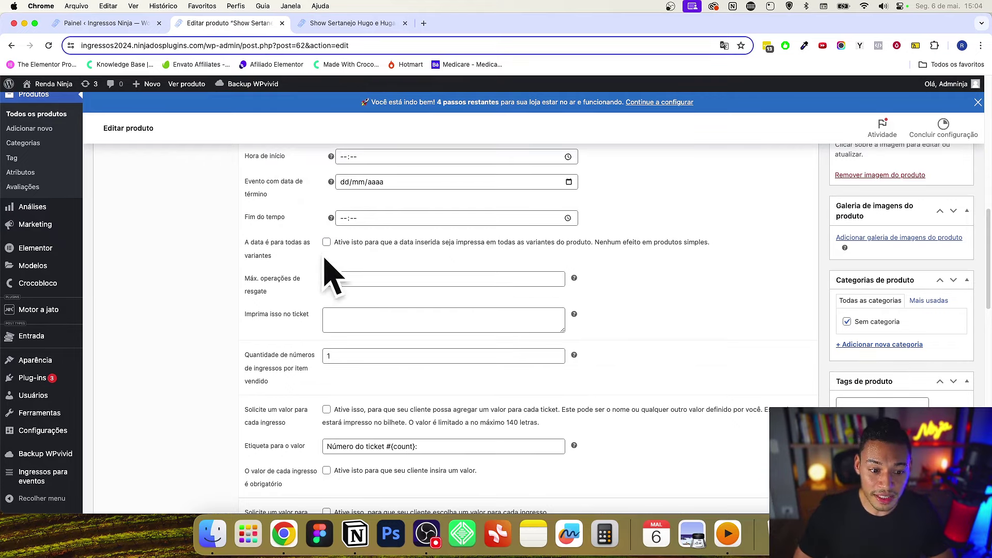
pyautogui.click(342, 28)
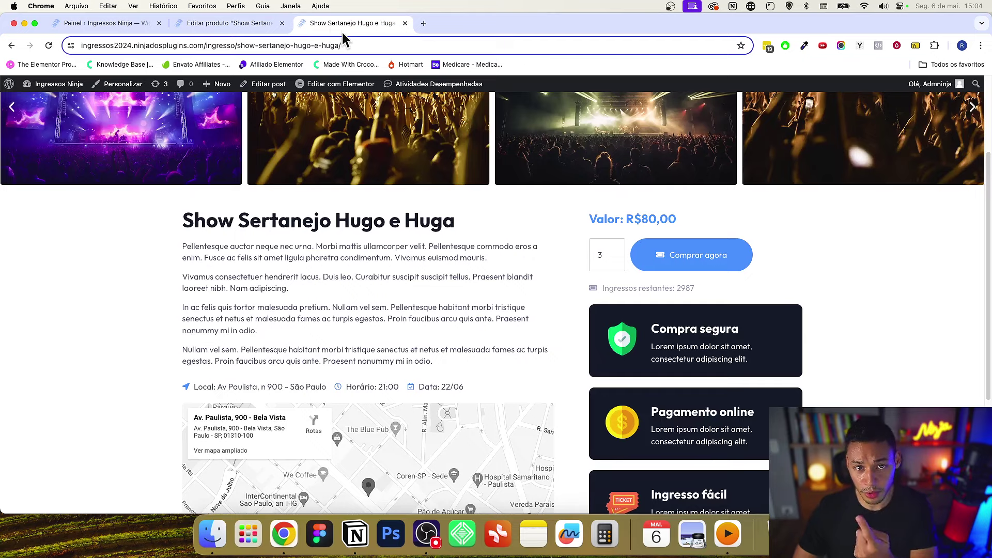
pyautogui.click(253, 28)
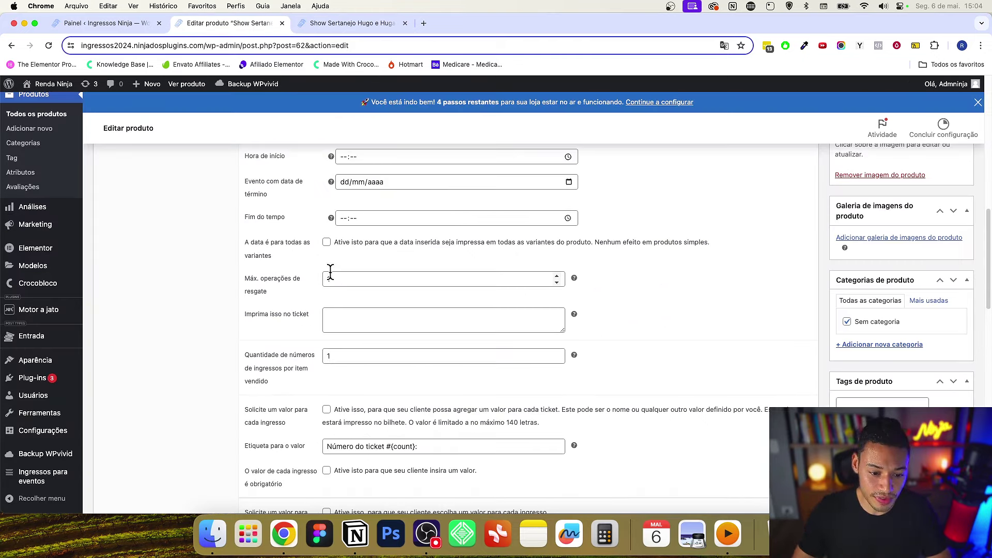
# - Add the 3 Show Sertanejo tickets to the cart, check out and place the R$240,00 order
pyautogui.click(331, 26)
pyautogui.click(718, 262)
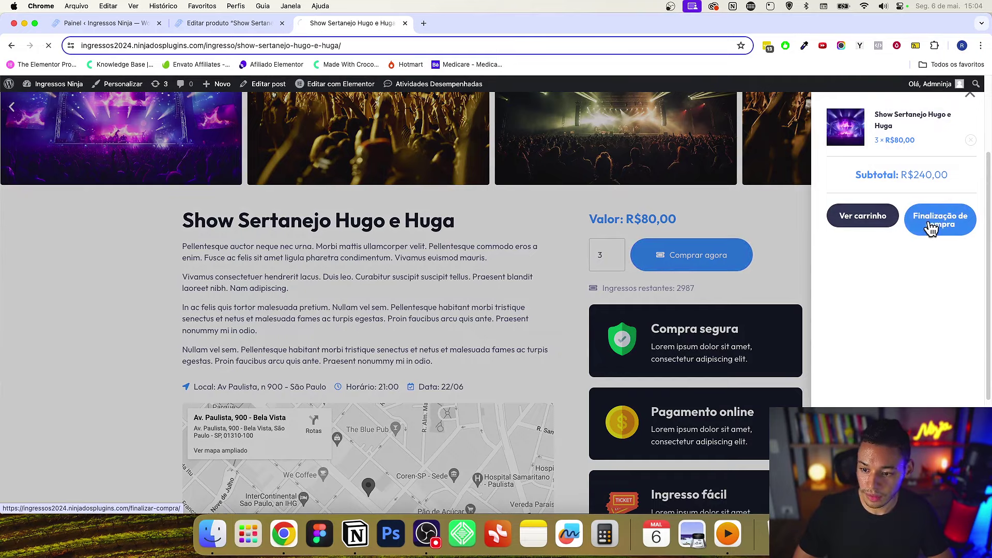
pyautogui.click(933, 223)
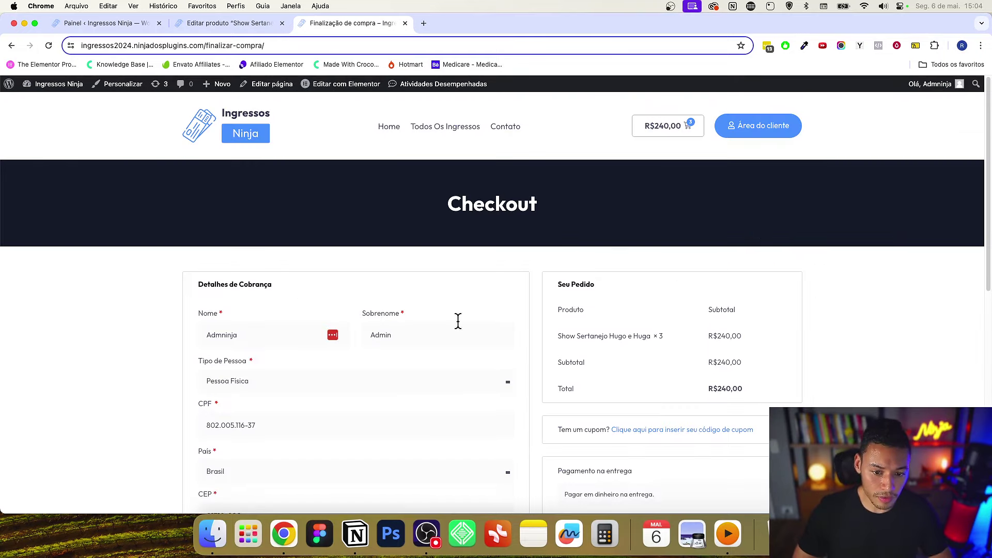
pyautogui.scroll(-6, 458, 321)
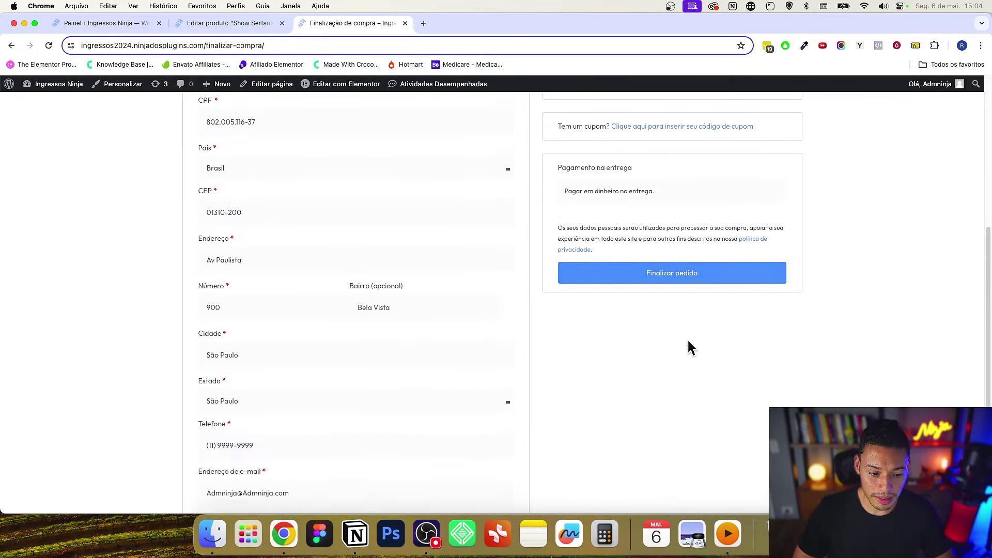
pyautogui.scroll(6, 687, 339)
pyautogui.scroll(-4, 538, 403)
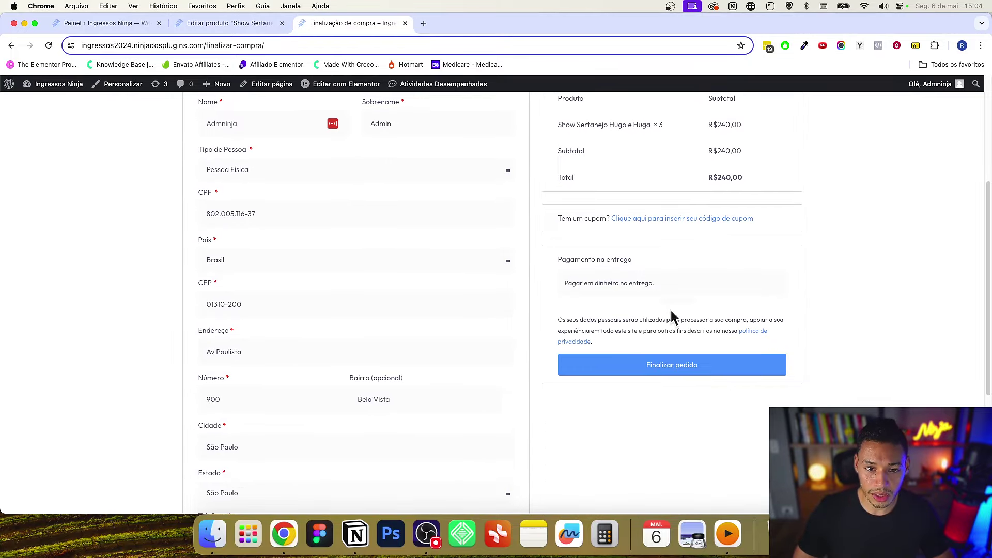
pyautogui.scroll(3, 675, 317)
pyautogui.scroll(-7, 523, 314)
pyautogui.scroll(5, 665, 339)
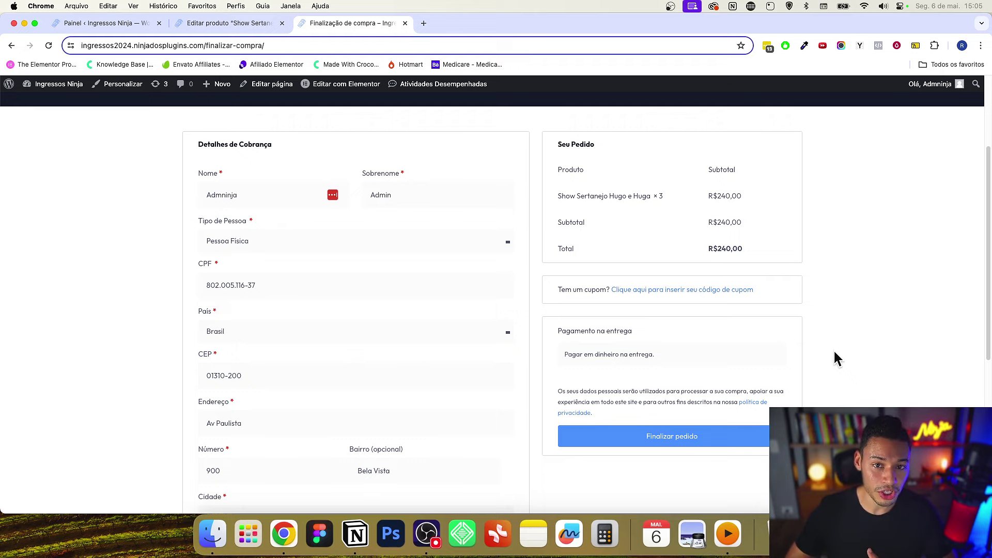
pyautogui.click(748, 434)
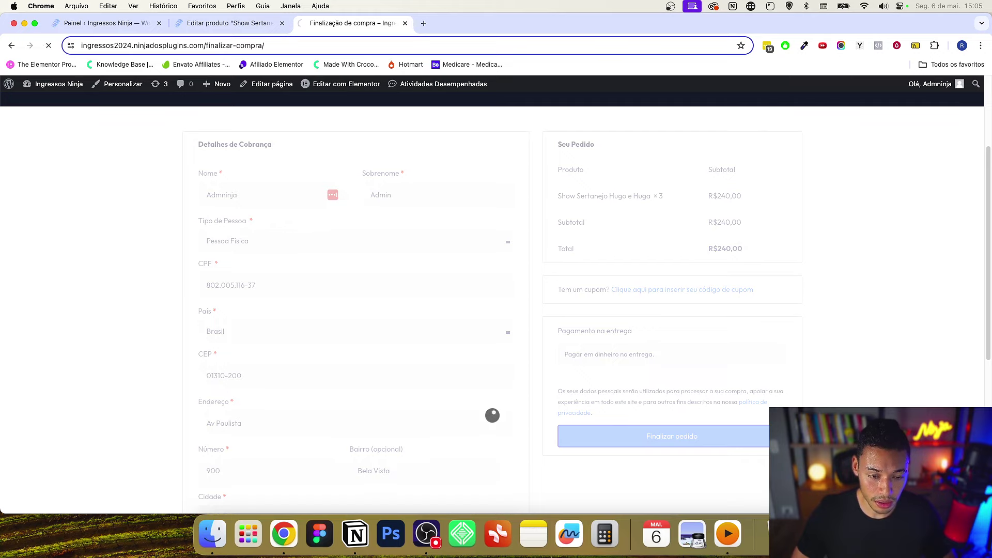
# - Open the order's 'Download PDF Ingresso' ticket links in new tabs
pyautogui.scroll(-3, 444, 261)
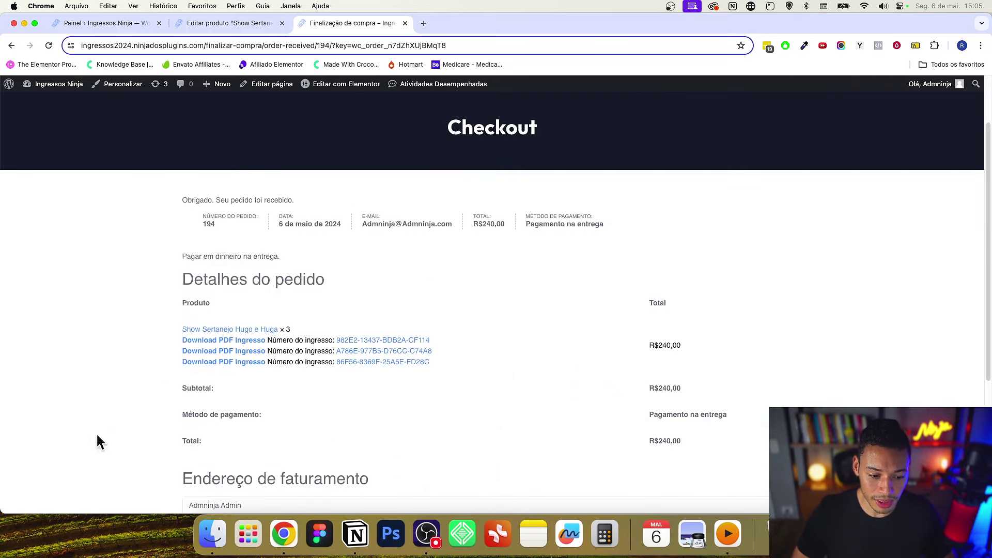
pyautogui.click(253, 343)
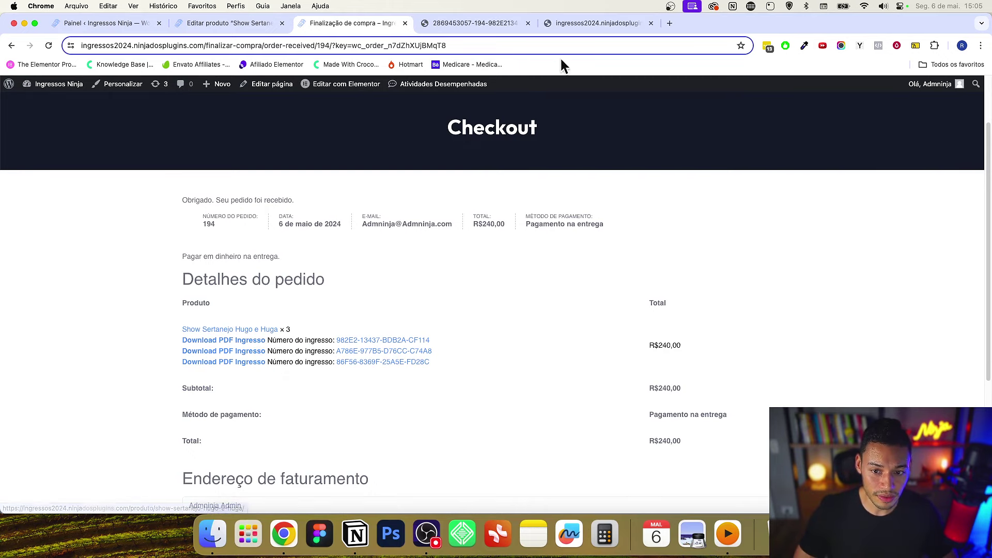
pyautogui.click(243, 363)
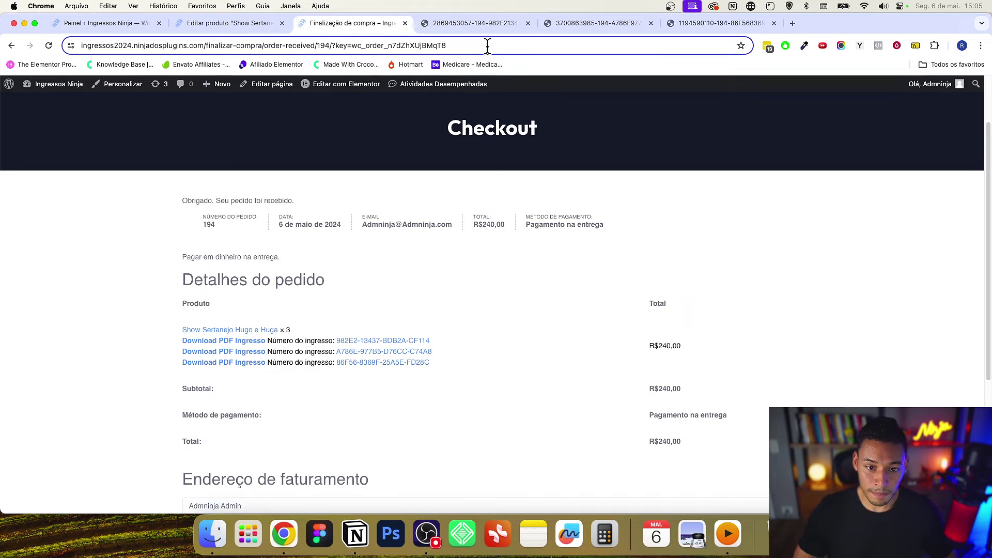
# - Check the first ticket's PDF and the ticket ID under the customer details
pyautogui.click(488, 24)
pyautogui.scroll(-5, 489, 250)
pyautogui.scroll(5, 602, 348)
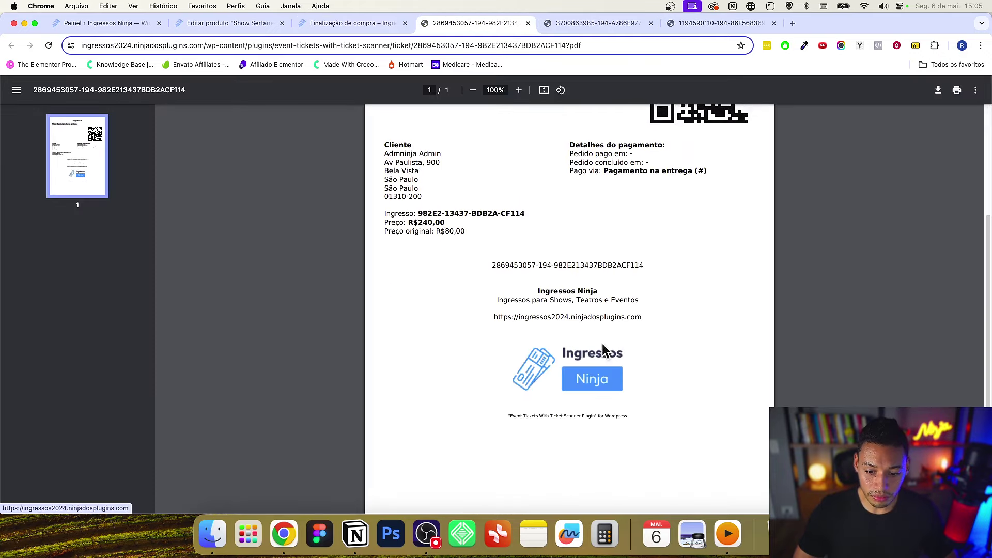
pyautogui.moveTo(522, 417); pyautogui.dragTo(650, 420)
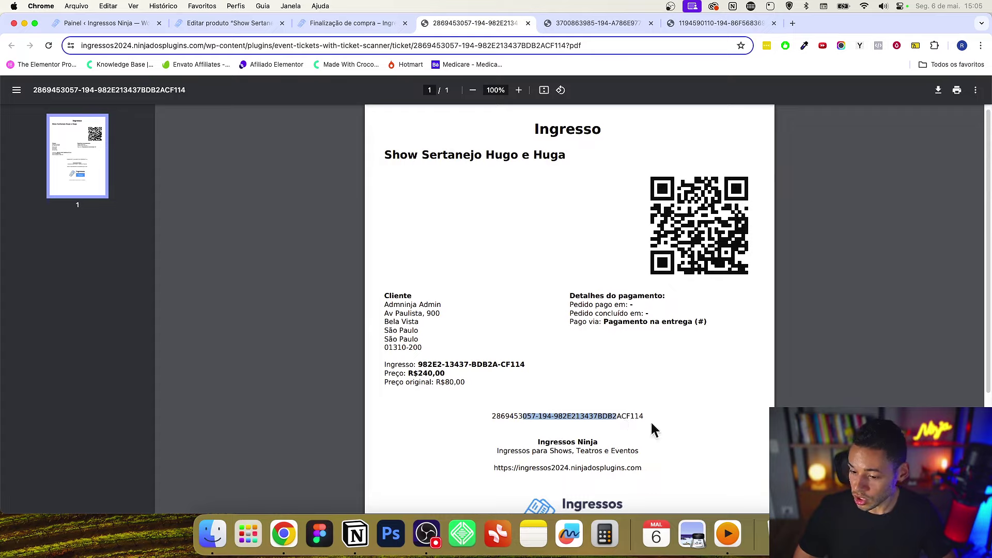
pyautogui.click(650, 420)
# - Check the second and third ticket PDFs and their ticket IDs
pyautogui.click(589, 24)
pyautogui.scroll(-3, 600, 294)
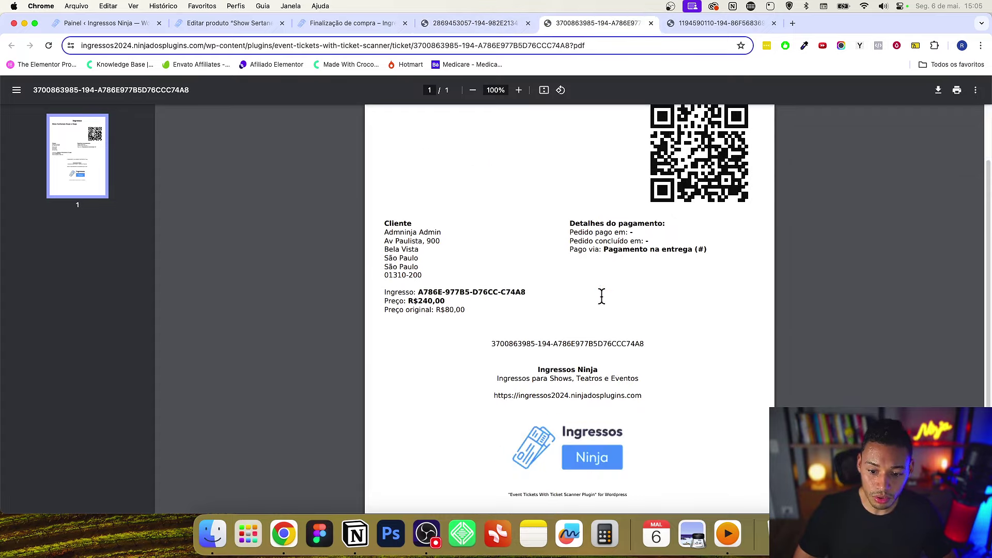
pyautogui.moveTo(519, 345); pyautogui.dragTo(621, 345)
pyautogui.scroll(3, 708, 304)
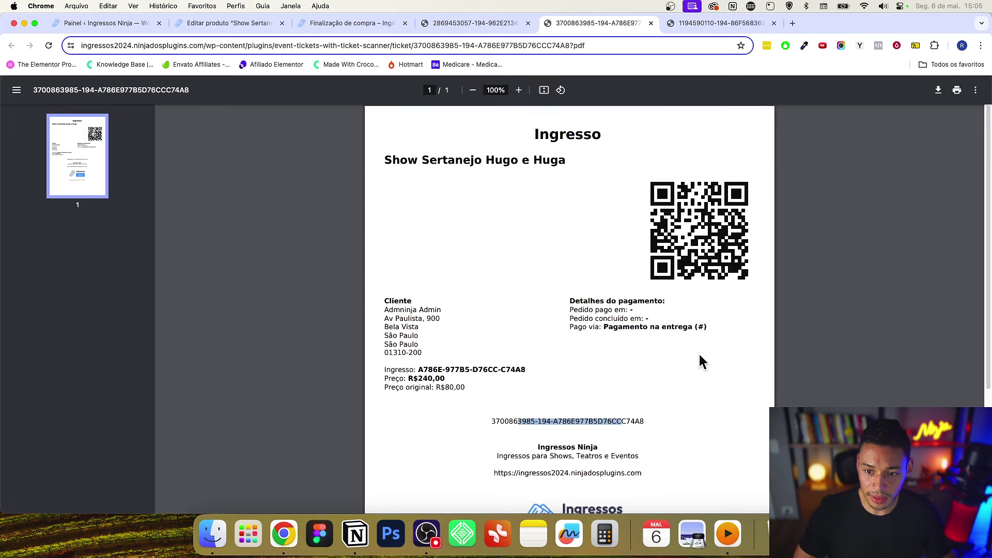
pyautogui.hotkey('ctrl', 'Tab')
pyautogui.scroll(-4, 697, 351)
pyautogui.moveTo(532, 316); pyautogui.dragTo(594, 316)
pyautogui.scroll(4, 680, 358)
pyautogui.click(782, 326)
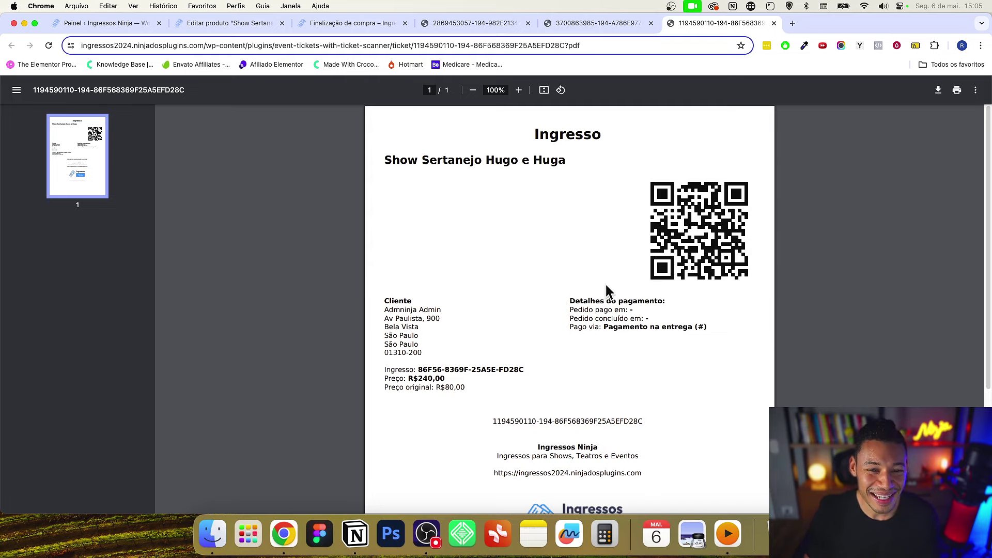
pyautogui.hotkey('ctrl', 'shift', 'Tab')
pyautogui.hotkey('ctrl', 'shift', 'Tab')
pyautogui.hotkey('ctrl', 'shift', 'Tab')
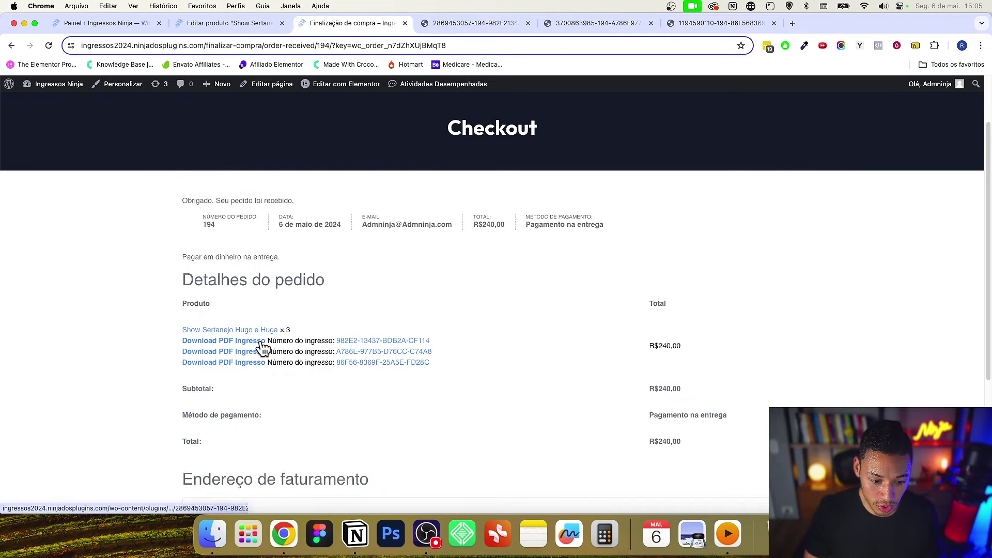
pyautogui.moveTo(430, 341); pyautogui.dragTo(336, 341)
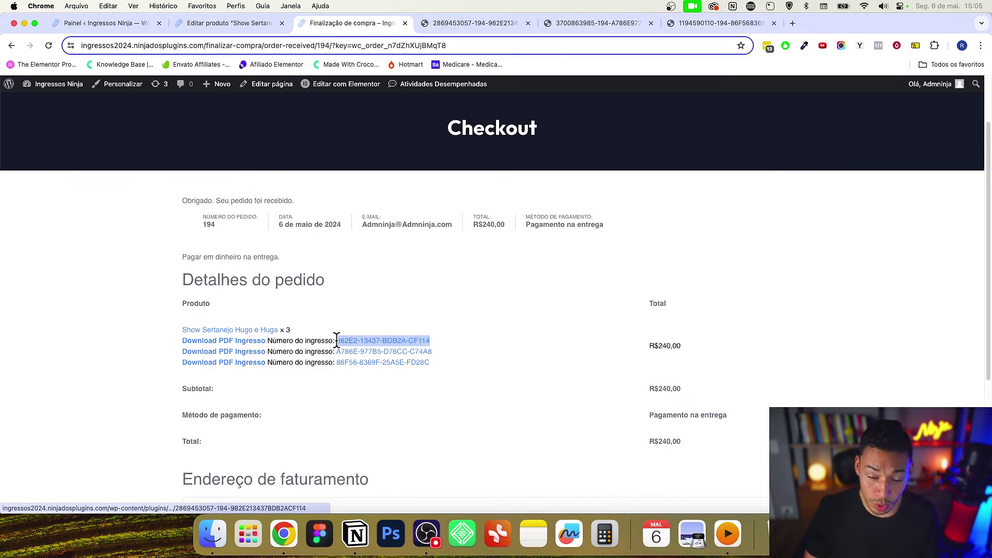
pyautogui.click(563, 354)
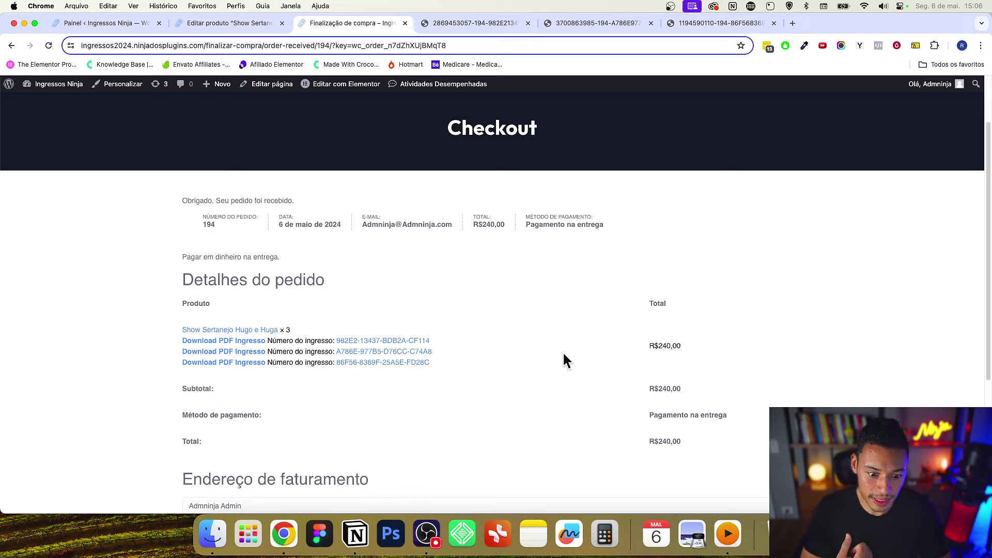
pyautogui.keyDown('super'); pyautogui.click(409, 342); pyautogui.keyUp('super')
pyautogui.keyDown('super'); pyautogui.click(411, 353); pyautogui.keyUp('super')
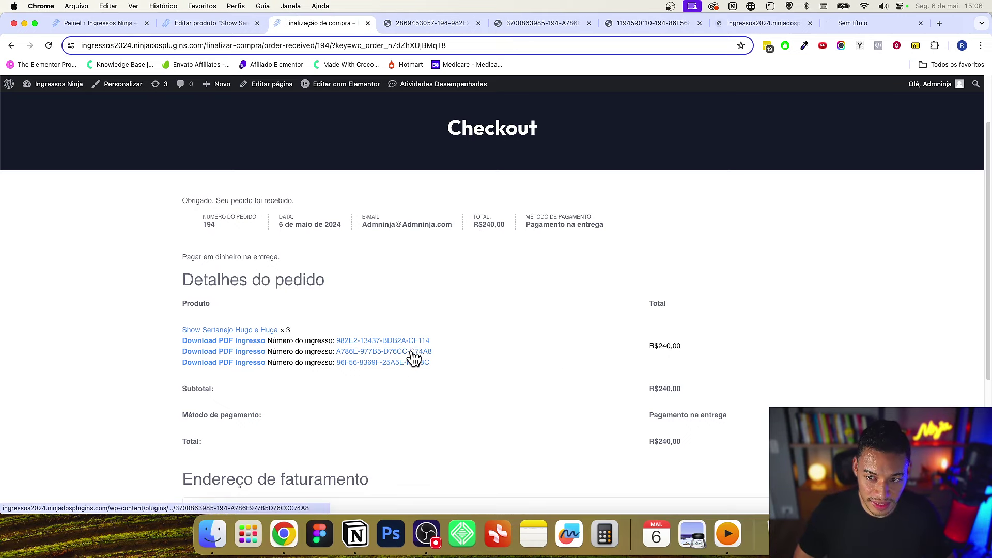
pyautogui.keyDown('super'); pyautogui.click(412, 363); pyautogui.keyUp('super')
# - Inspect the first ticket's QR-code page against the third ticket's PDF and the confirmation
pyautogui.click(672, 23)
pyautogui.scroll(-5, 485, 282)
pyautogui.scroll(5, 539, 282)
pyautogui.scroll(-3, 519, 178)
pyautogui.scroll(-1, 439, 222)
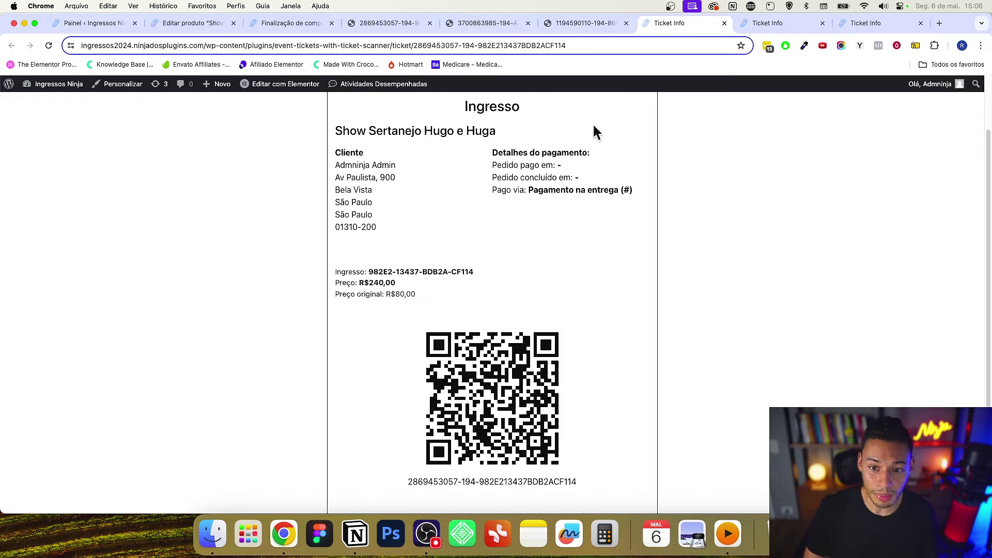
pyautogui.click(584, 25)
pyautogui.click(283, 23)
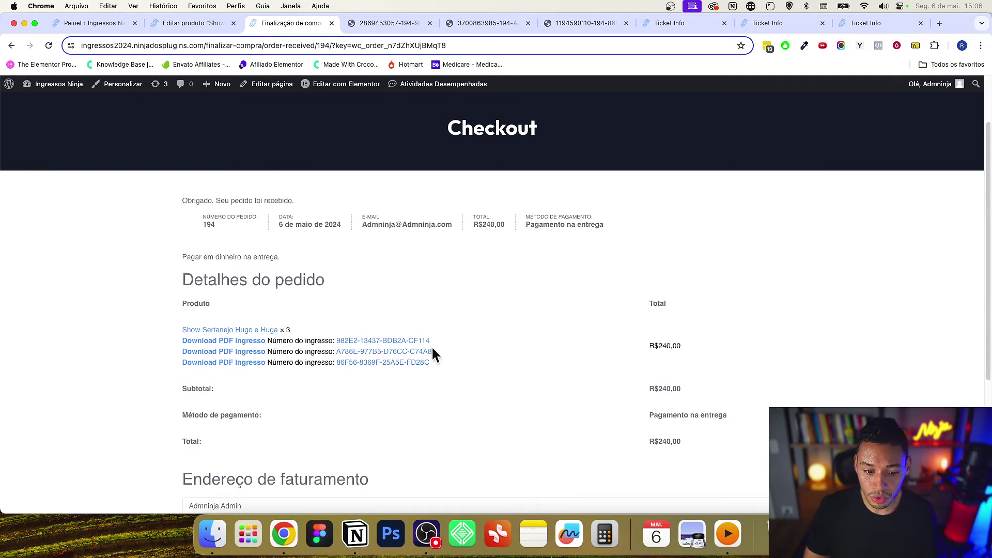
# - Compare the three ticket info pages with the PDFs, then close the ticket PDF tabs
pyautogui.click(671, 25)
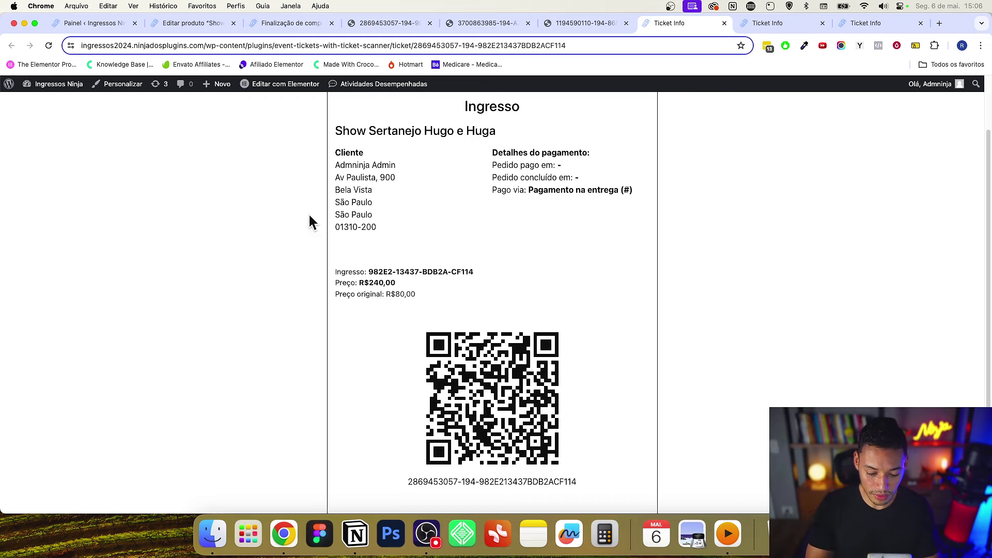
pyautogui.hotkey('ctrl', 'Tab')
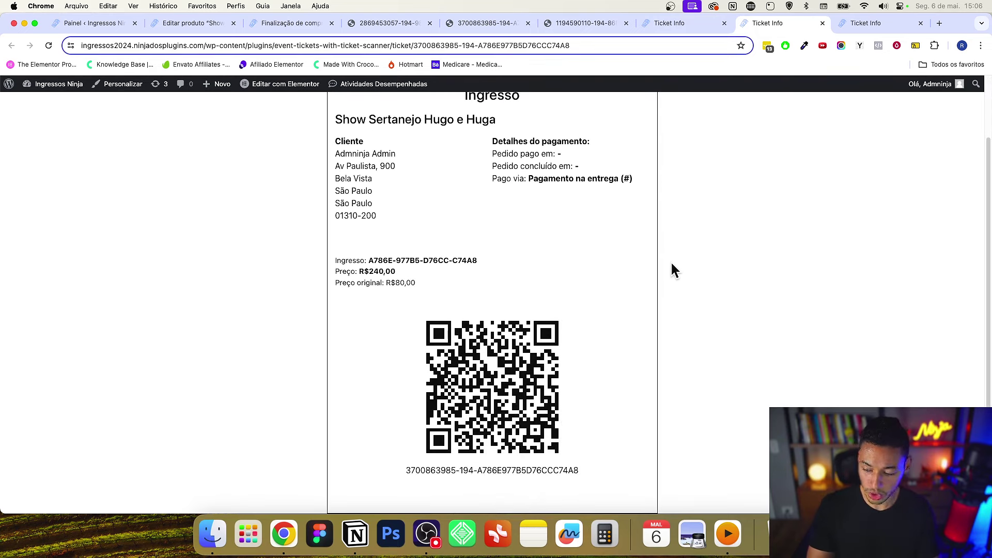
pyautogui.hotkey('ctrl', 'Tab')
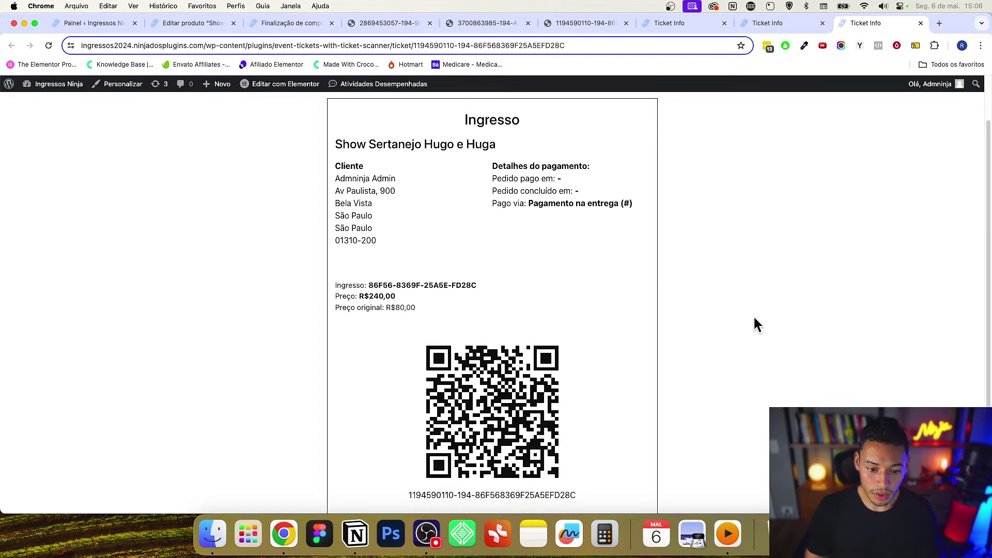
pyautogui.scroll(-1, 754, 318)
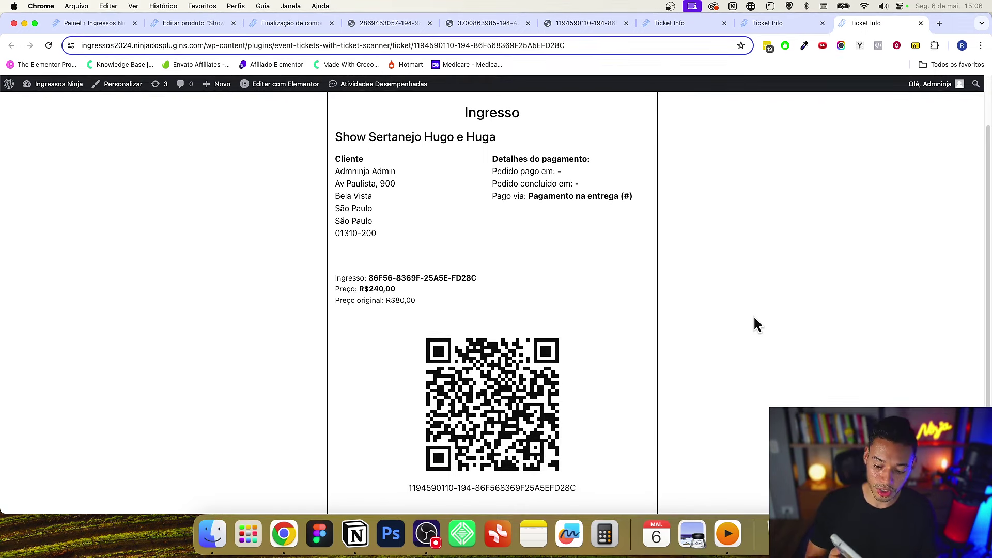
pyautogui.click(598, 26)
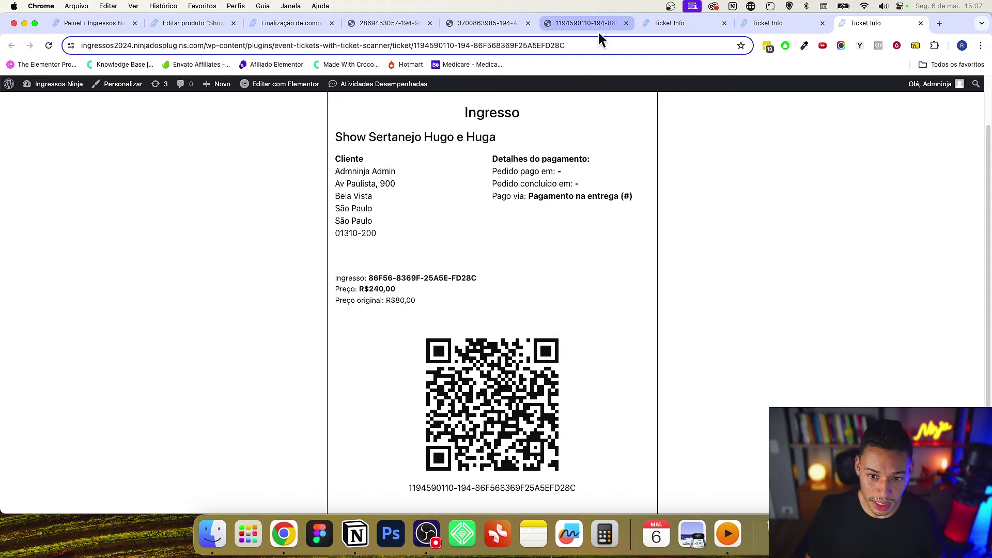
pyautogui.click(403, 27)
pyautogui.click(429, 23)
pyautogui.click(429, 22)
pyautogui.click(429, 22)
pyautogui.click(428, 23)
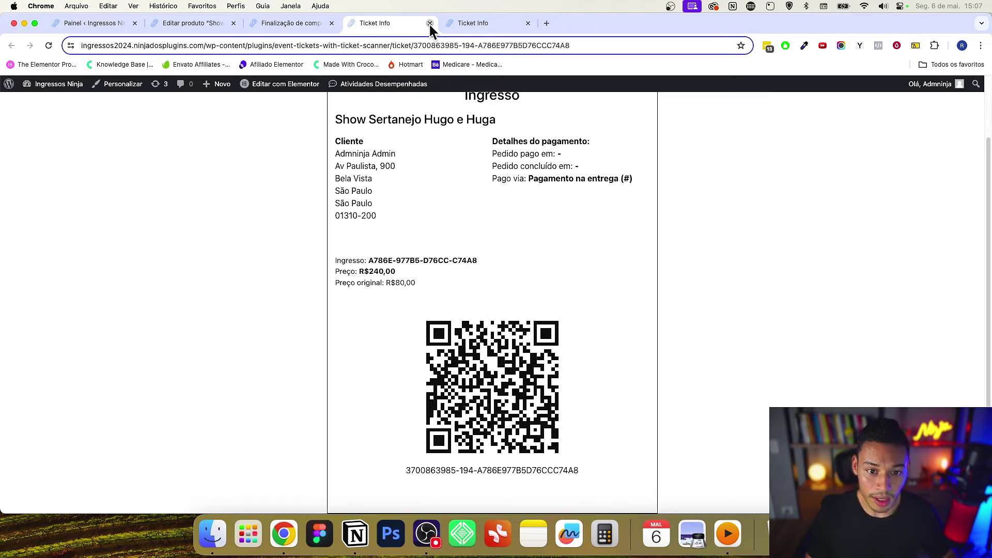
pyautogui.click(429, 22)
pyautogui.click(429, 23)
# - View order #194 from Minha conta > Pedidos and check its PDF Ingresso downloads and first ticket number
pyautogui.scroll(6, 553, 292)
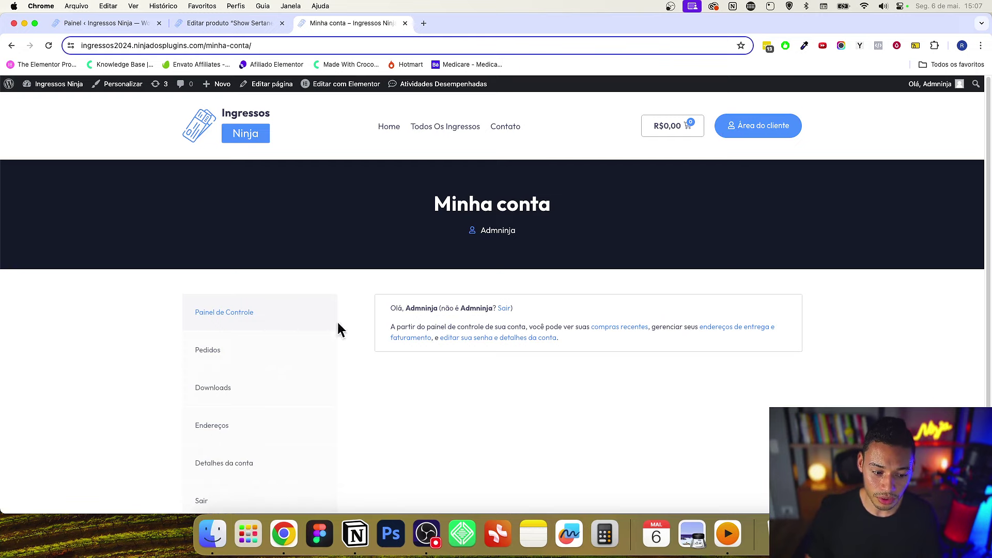
pyautogui.click(254, 362)
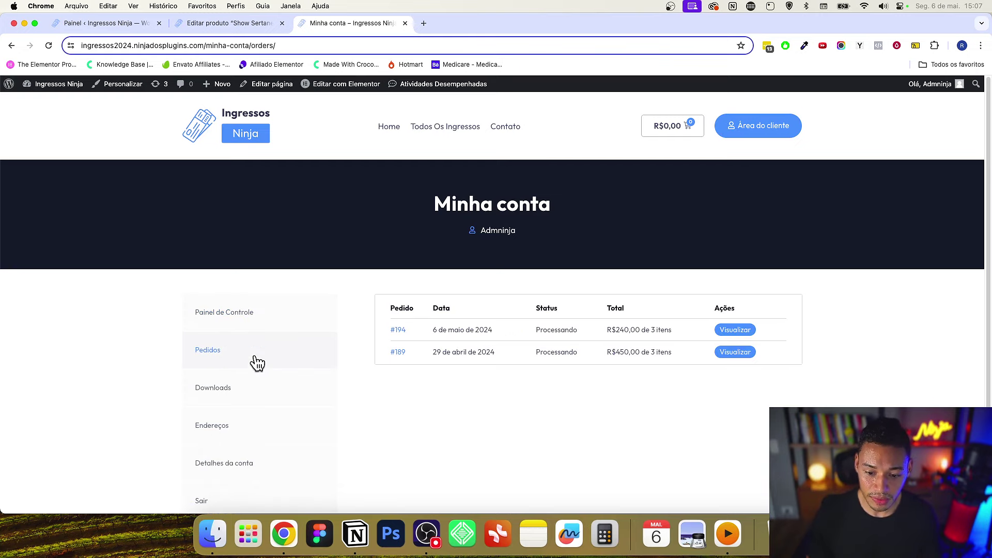
pyautogui.click(745, 334)
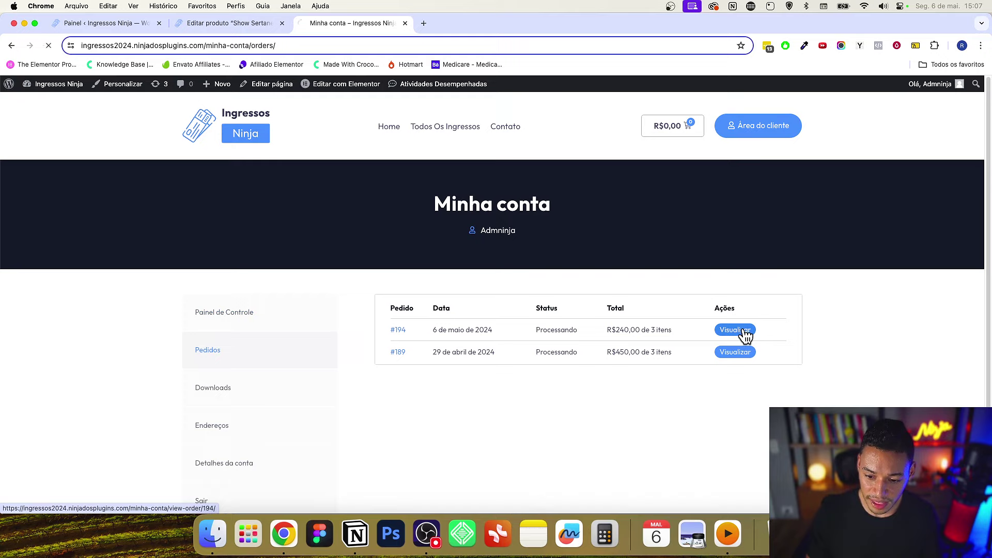
pyautogui.scroll(-2, 735, 332)
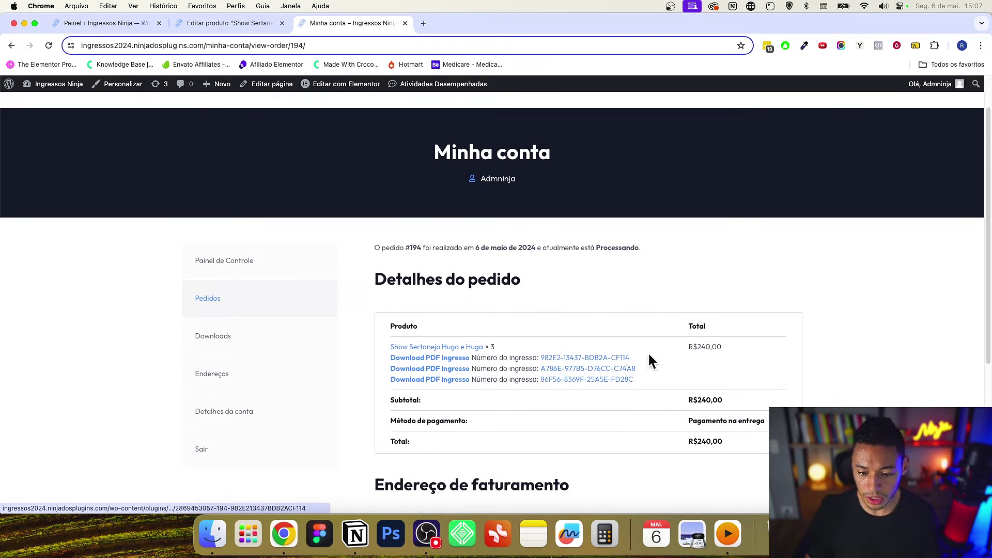
pyautogui.moveTo(628, 357); pyautogui.dragTo(544, 356)
pyautogui.click(782, 352)
pyautogui.scroll(-5, 787, 343)
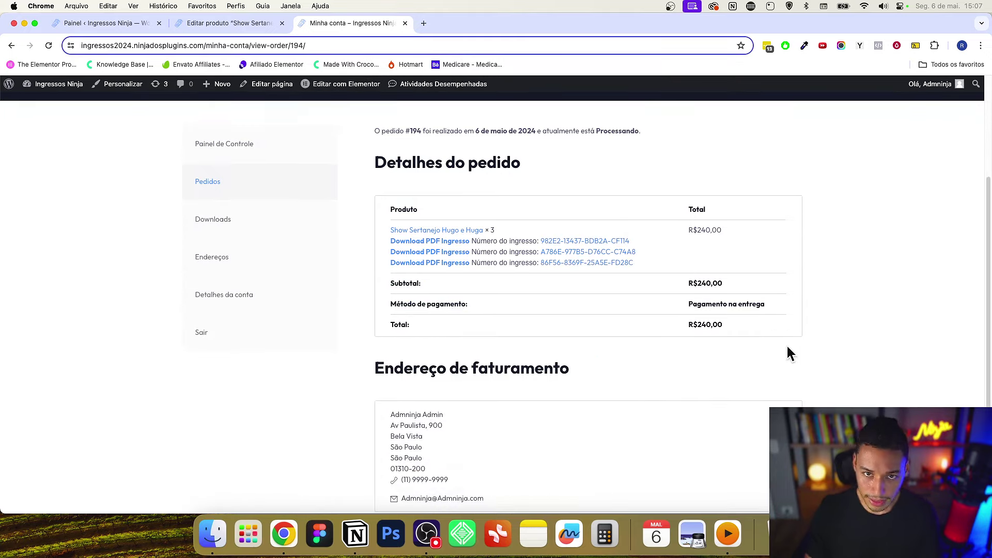
pyautogui.scroll(3, 786, 343)
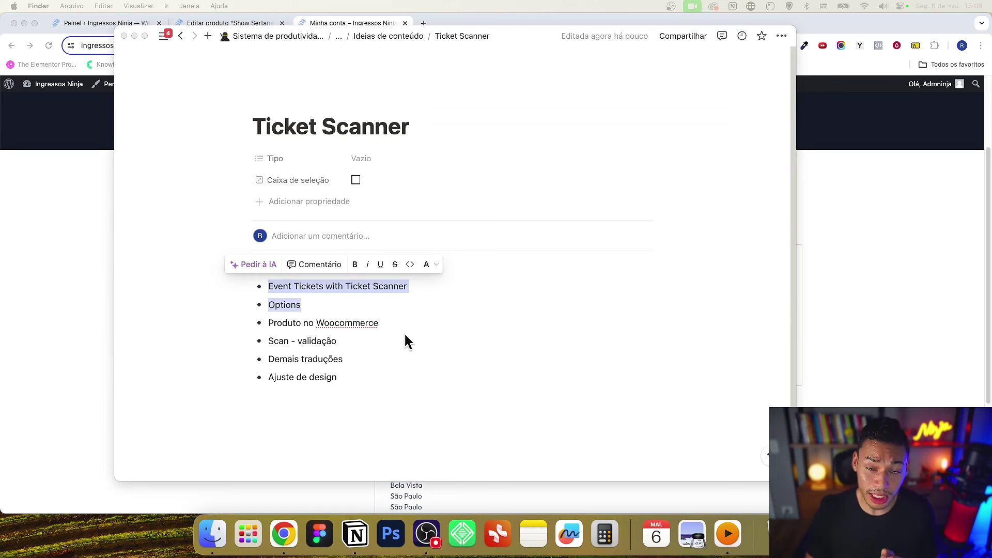
# - Make the Options item bold in the Ticket Scanner outline
pyautogui.click(370, 319)
pyautogui.click(372, 305)
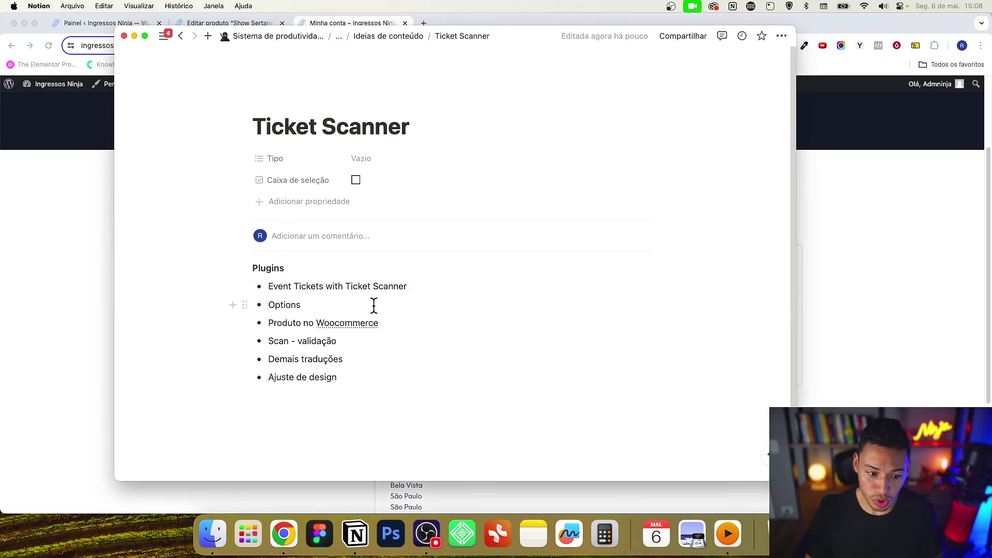
pyautogui.tripleClick(369, 288)
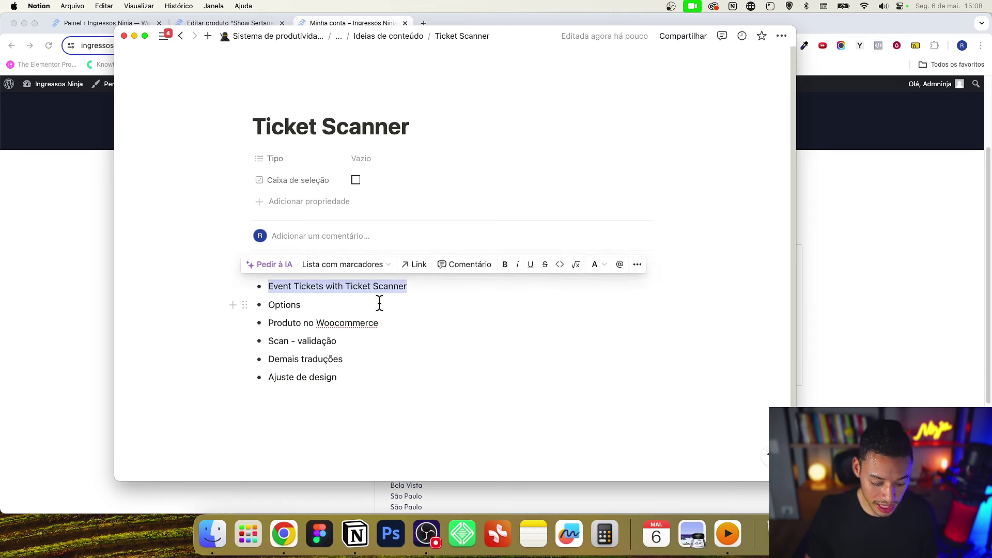
pyautogui.doubleClick(301, 305)
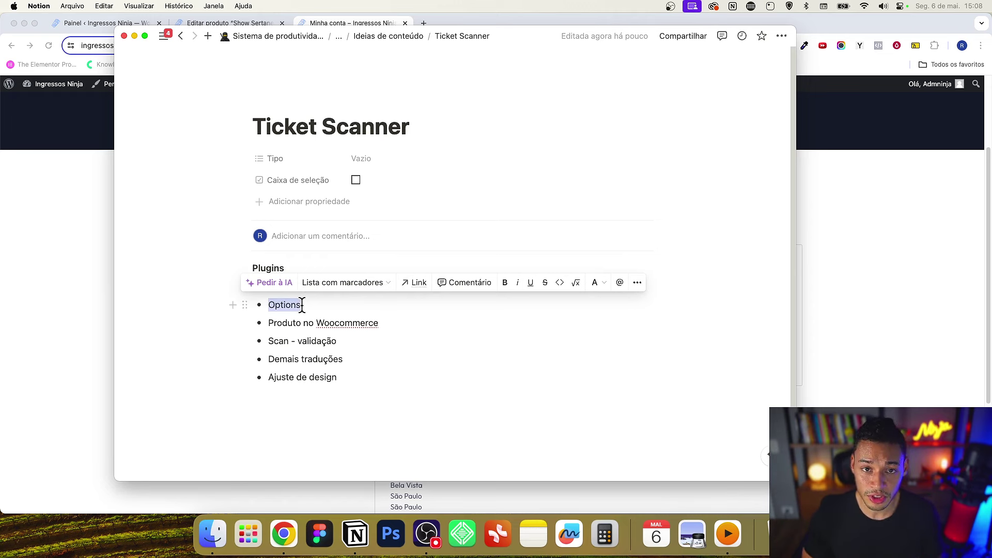
pyautogui.press('super+b')
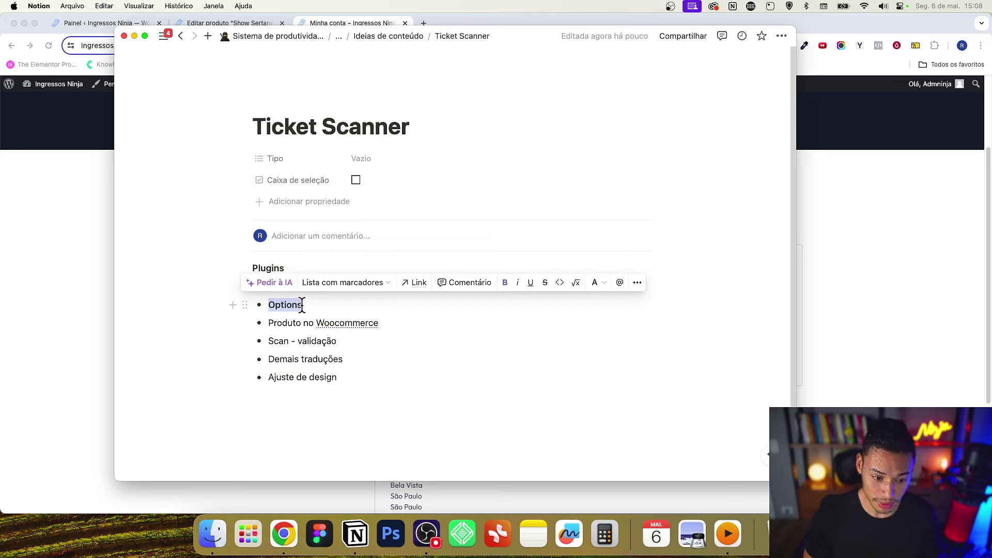
# - Make Produto no Woocommerce bold and set the Notion page aside
pyautogui.click(309, 323)
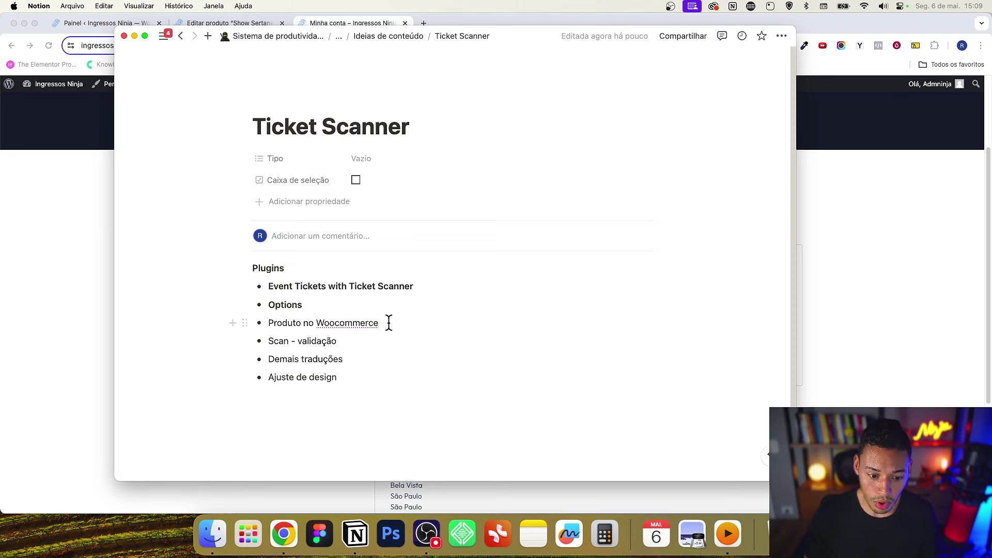
pyautogui.moveTo(389, 323); pyautogui.dragTo(260, 318)
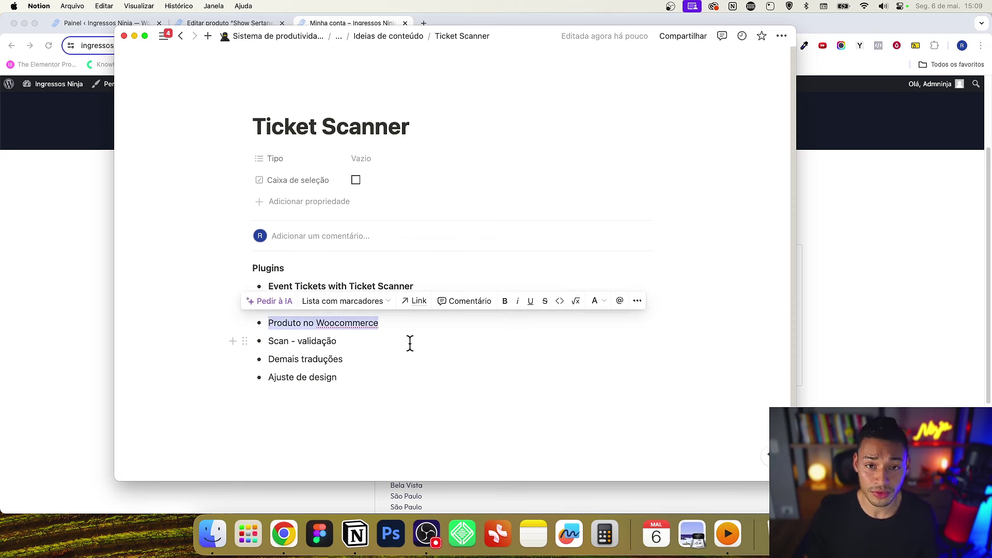
pyautogui.press('super+b')
pyautogui.click(380, 342)
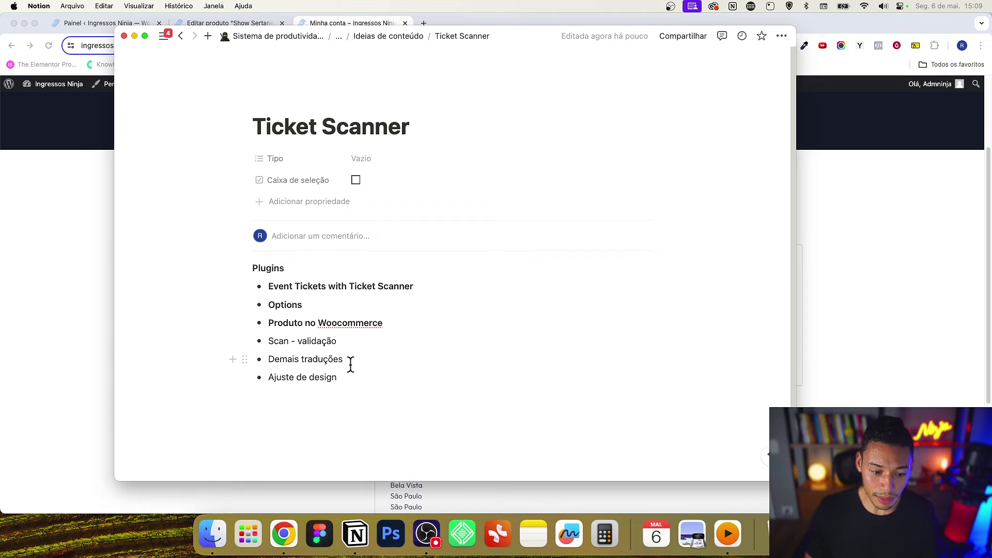
pyautogui.press('super+Tab')
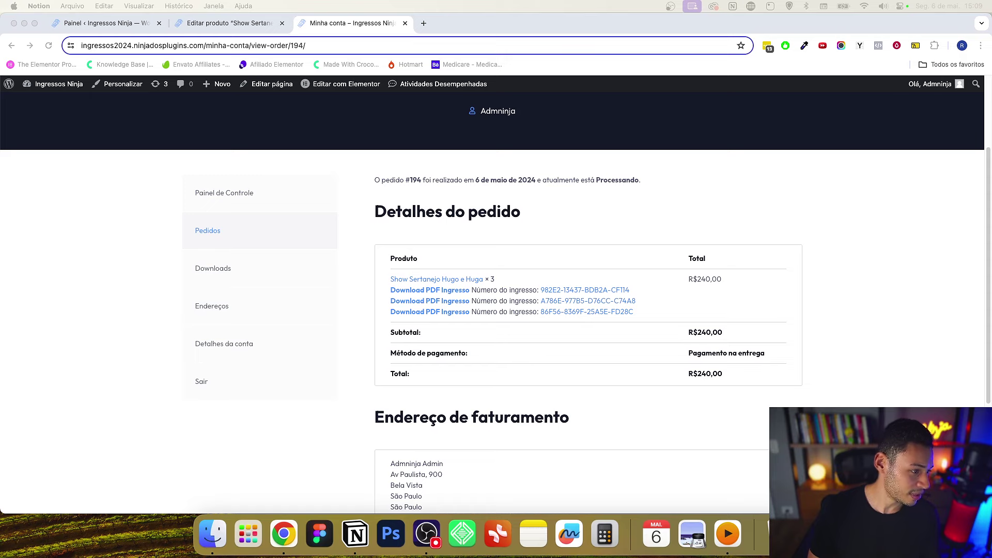
# - Close the product edit tab and check order #194's three PDF ticket lines
pyautogui.click(736, 236)
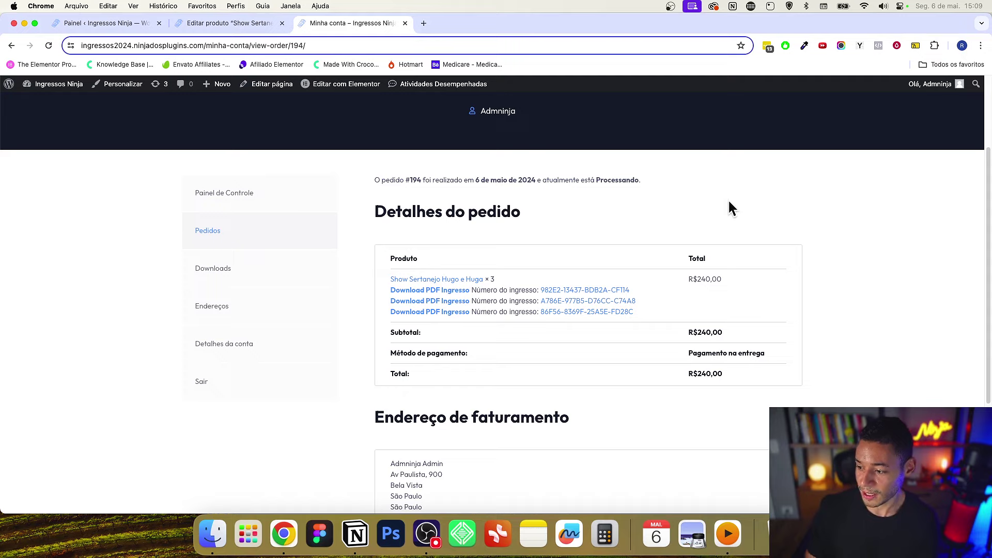
pyautogui.click(241, 26)
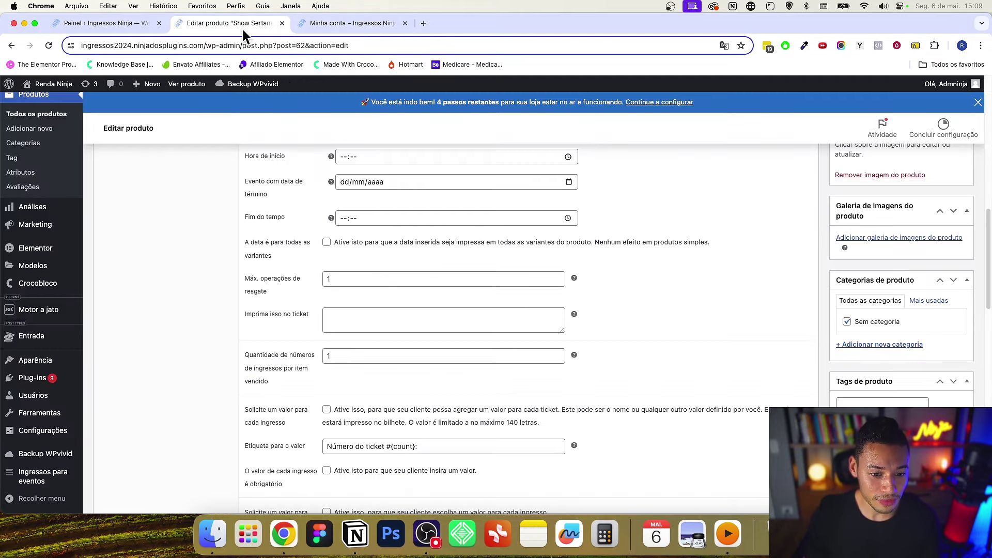
pyautogui.click(128, 25)
pyautogui.click(282, 22)
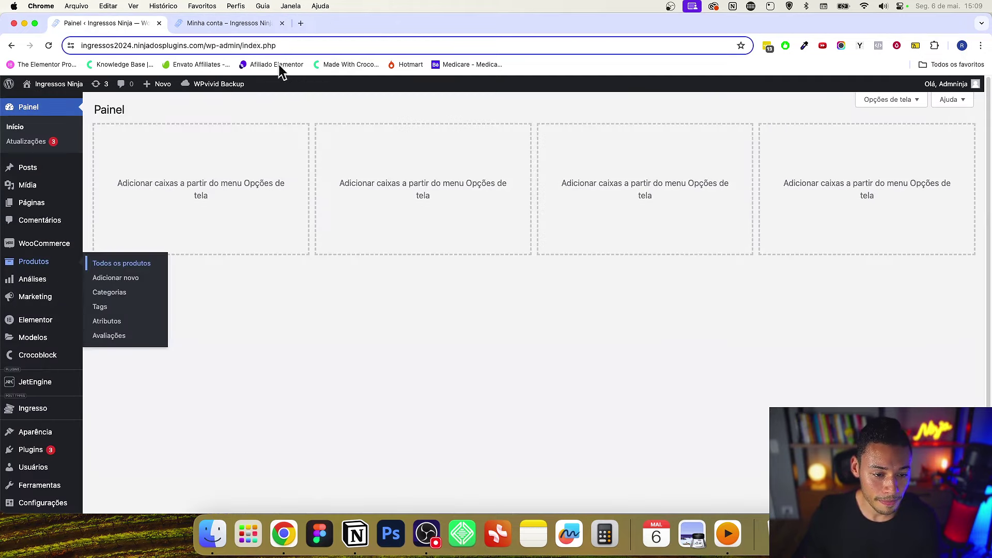
pyautogui.click(234, 26)
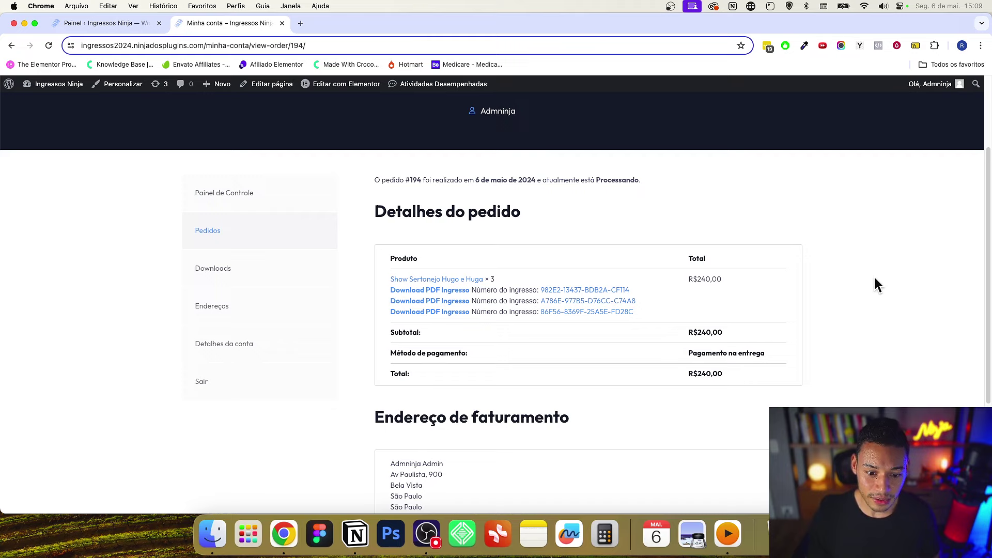
pyautogui.moveTo(672, 315); pyautogui.dragTo(737, 286)
pyautogui.click(775, 287)
# - Open the Event Tickets plugin page in its own tab from the dashboard
pyautogui.click(85, 24)
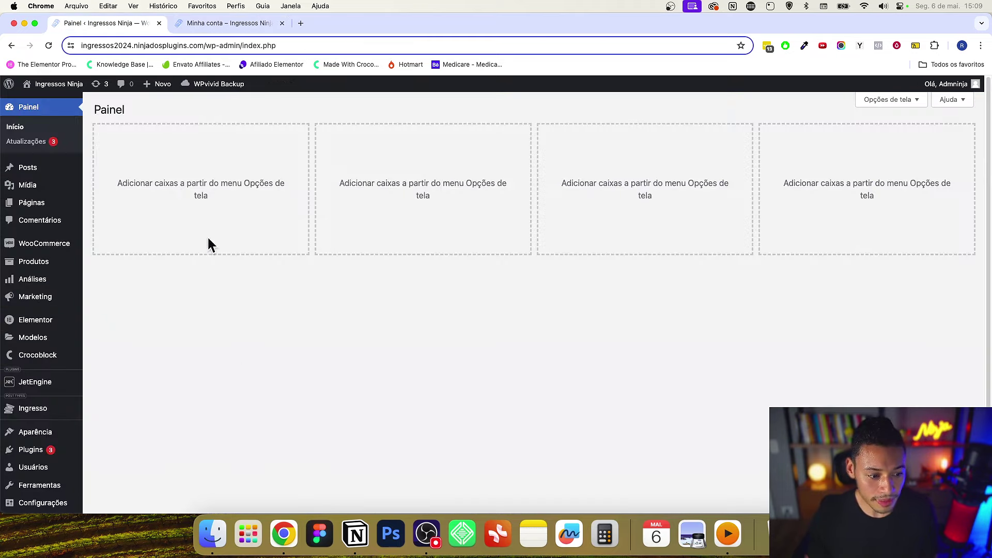
pyautogui.keyDown('super'); pyautogui.click(62, 483); pyautogui.keyUp('super')
pyautogui.moveTo(330, 26); pyautogui.dragTo(246, 24)
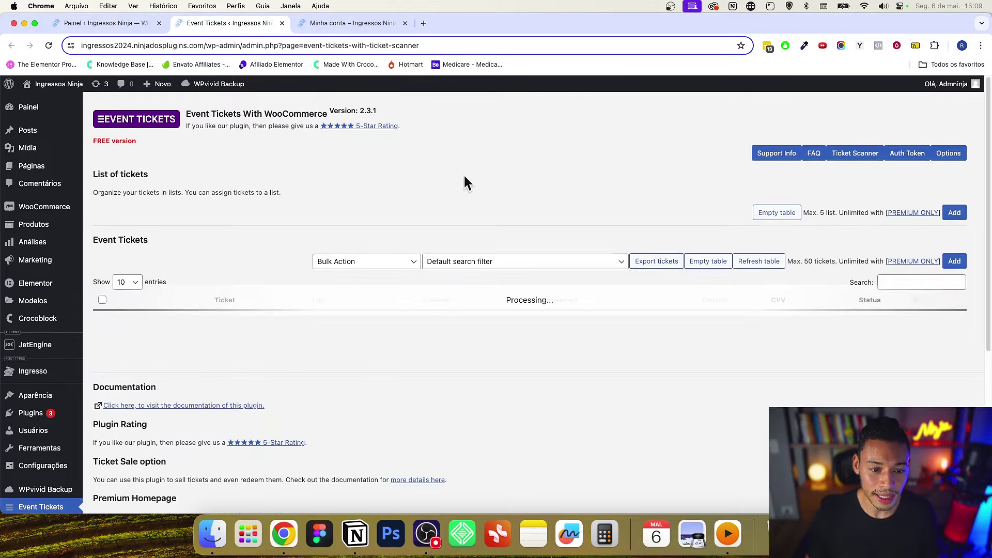
pyautogui.scroll(-3, 463, 173)
pyautogui.scroll(-1, 468, 176)
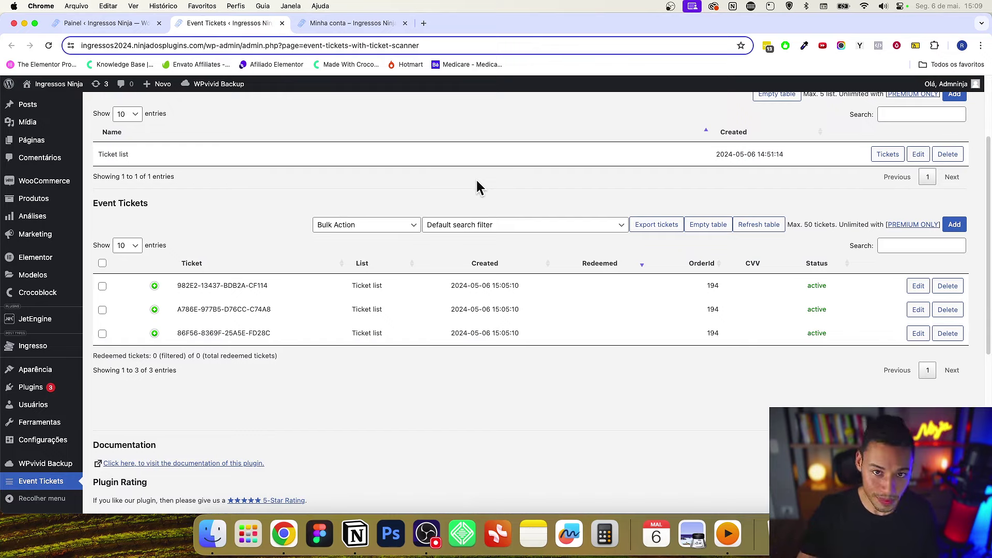
# - Copy order #194's first ticket number and find it in the Event Tickets table under order 194
pyautogui.click(318, 24)
pyautogui.moveTo(640, 291); pyautogui.dragTo(538, 288)
pyautogui.press('super+c')
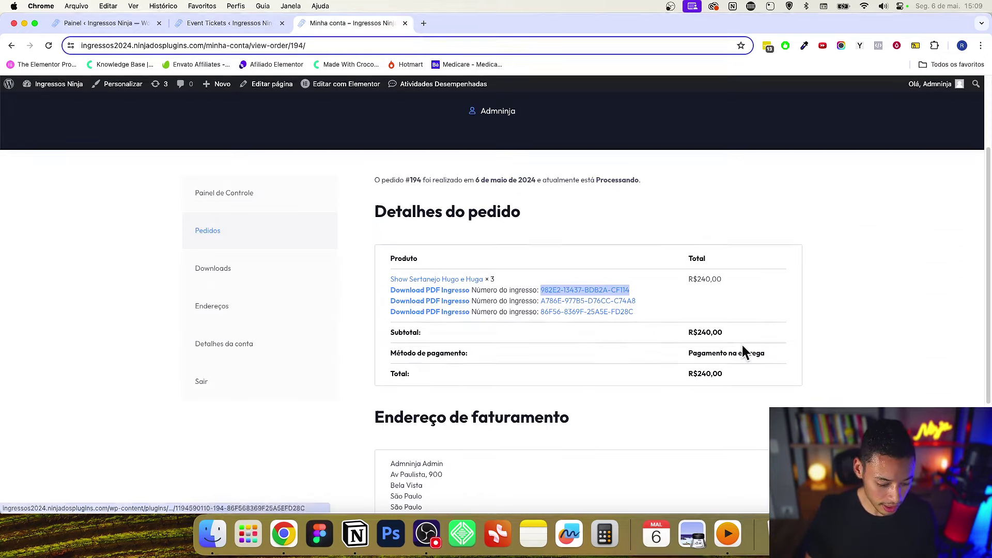
pyautogui.press('super+alt+Left')
pyautogui.press('super+f')
pyautogui.press('super+v')
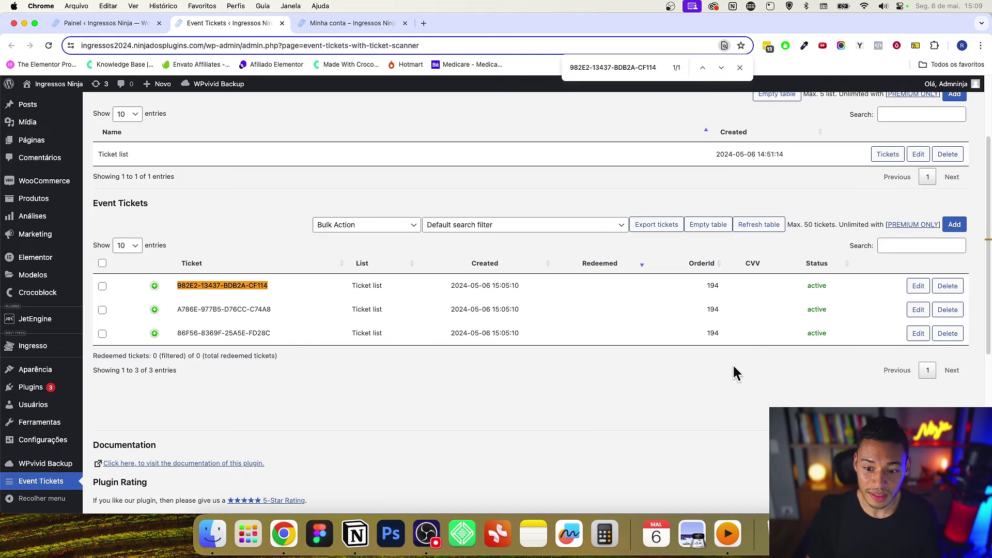
pyautogui.moveTo(713, 285); pyautogui.dragTo(719, 285)
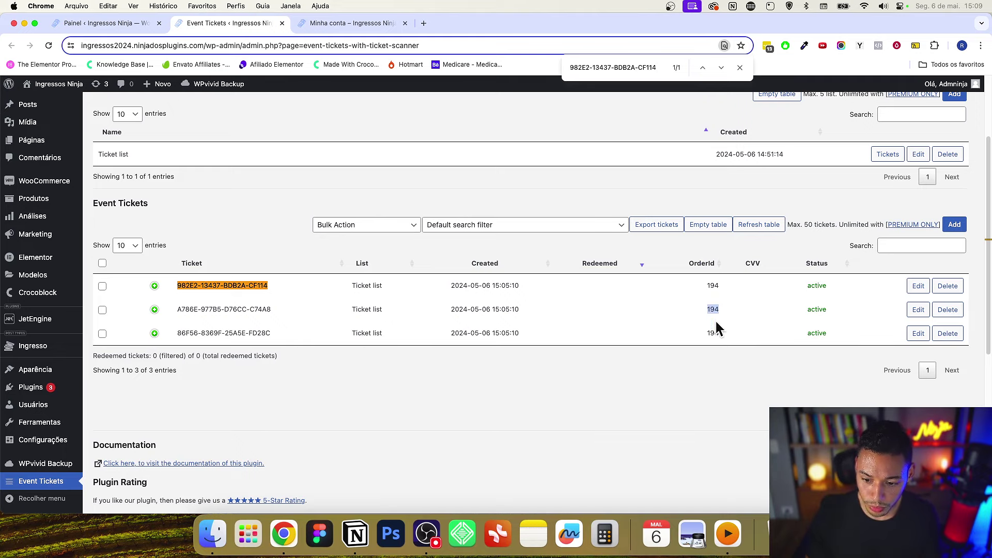
# - Open WooCommerce > Pedidos in a separate tab and close the extra empty tab
pyautogui.moveTo(72, 183)
pyautogui.keyDown('super'); pyautogui.click(110, 199); pyautogui.keyUp('super')
pyautogui.keyDown('super'); pyautogui.click(149, 189); pyautogui.keyUp('super')
pyautogui.click(404, 22)
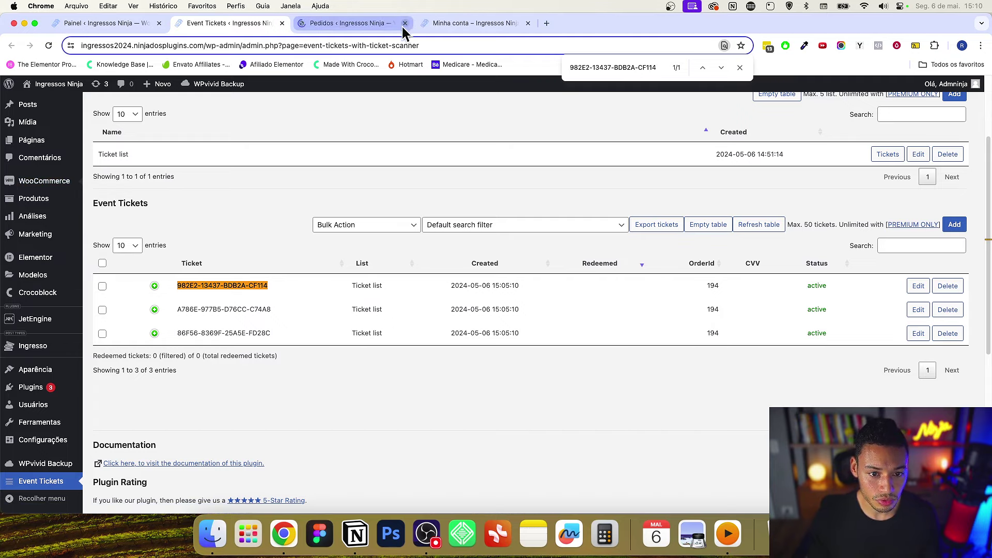
pyautogui.click(364, 24)
pyautogui.scroll(1, 201, 224)
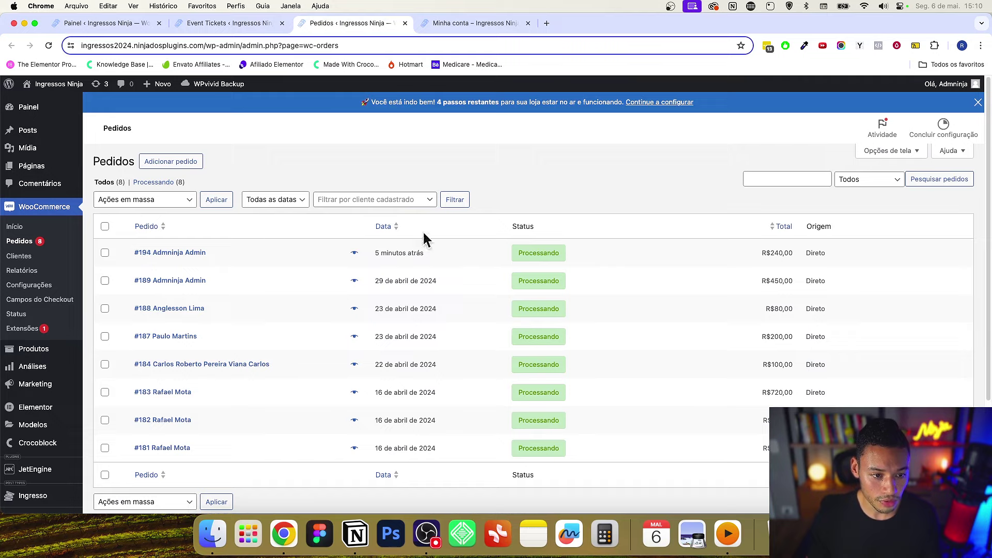
pyautogui.hotkey('ctrl', 'shift', 'Tab')
pyautogui.hotkey('ctrl', 'Tab')
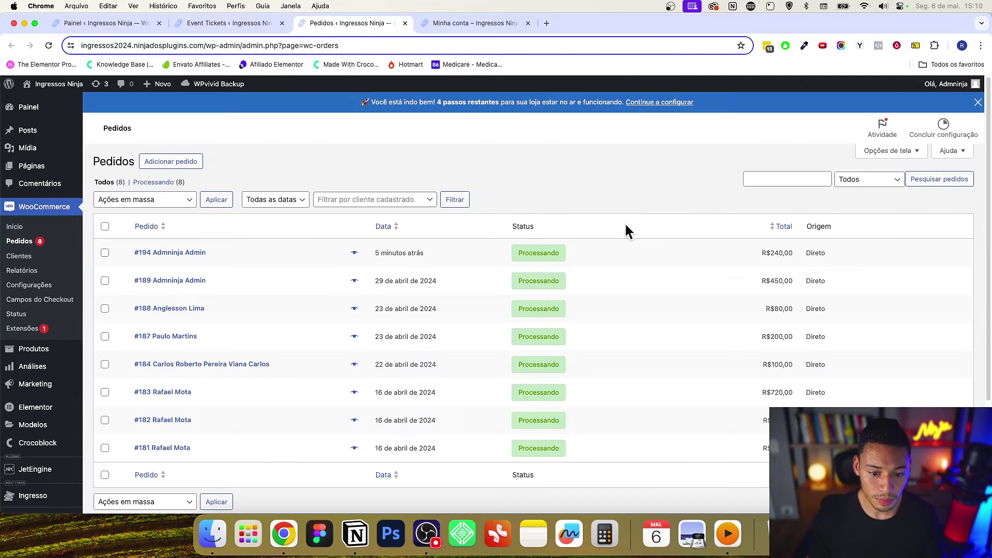
# - Compare the orders list with the ticket table, close the find bar, and open the Ticket Scanner
pyautogui.click(227, 24)
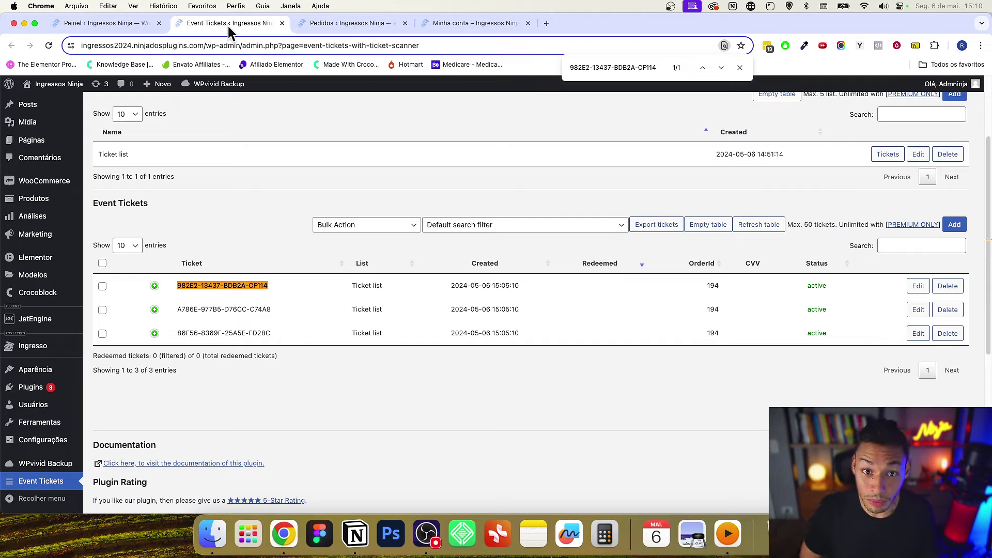
pyautogui.click(380, 22)
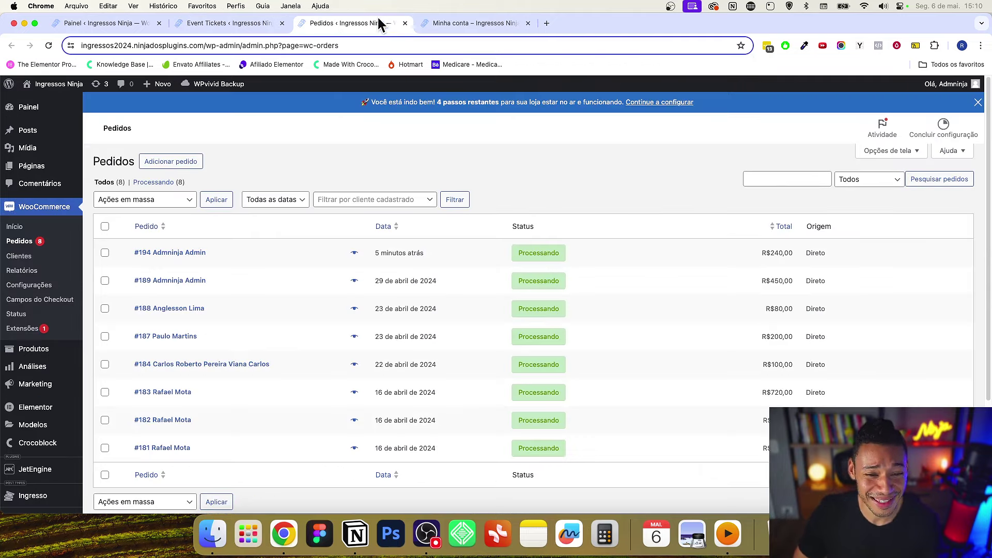
pyautogui.click(255, 24)
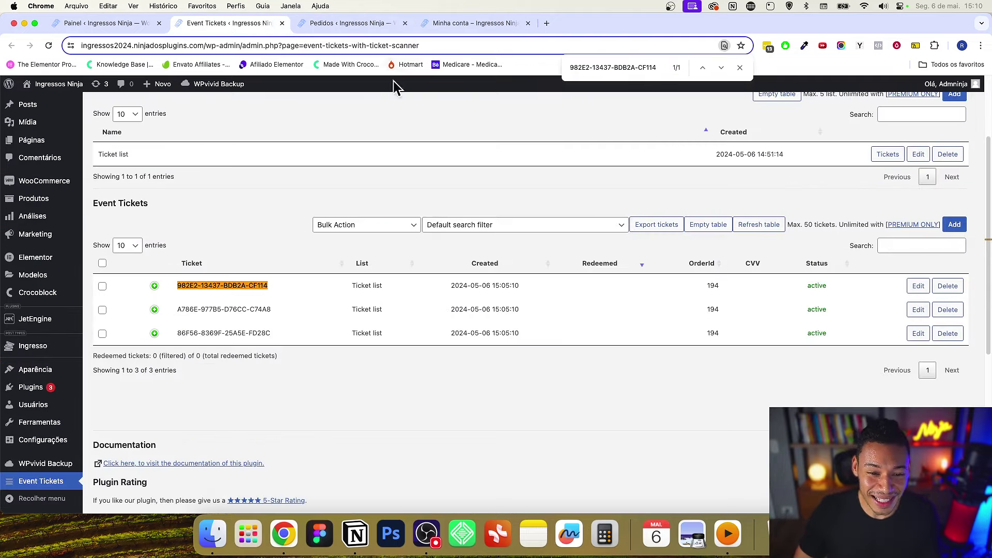
pyautogui.click(740, 68)
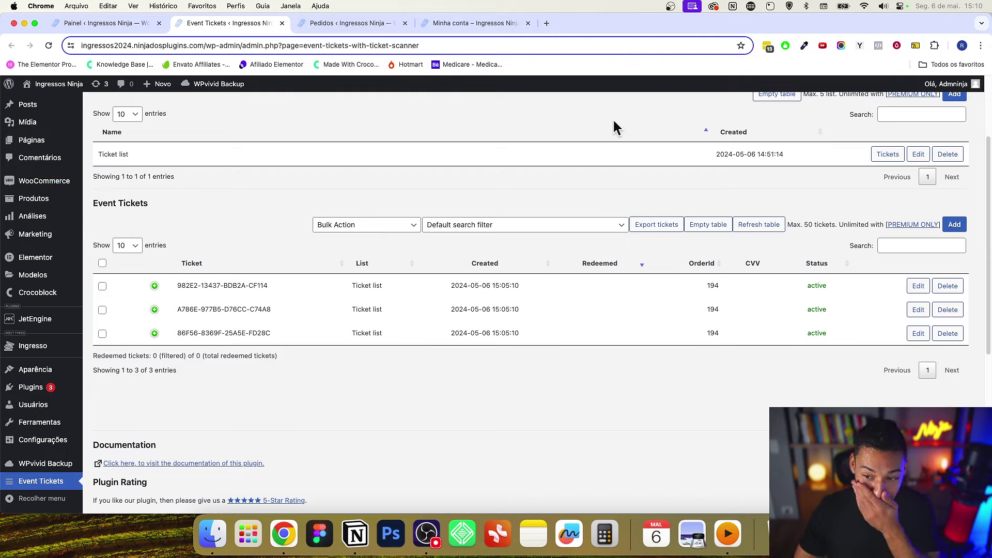
pyautogui.scroll(3, 620, 155)
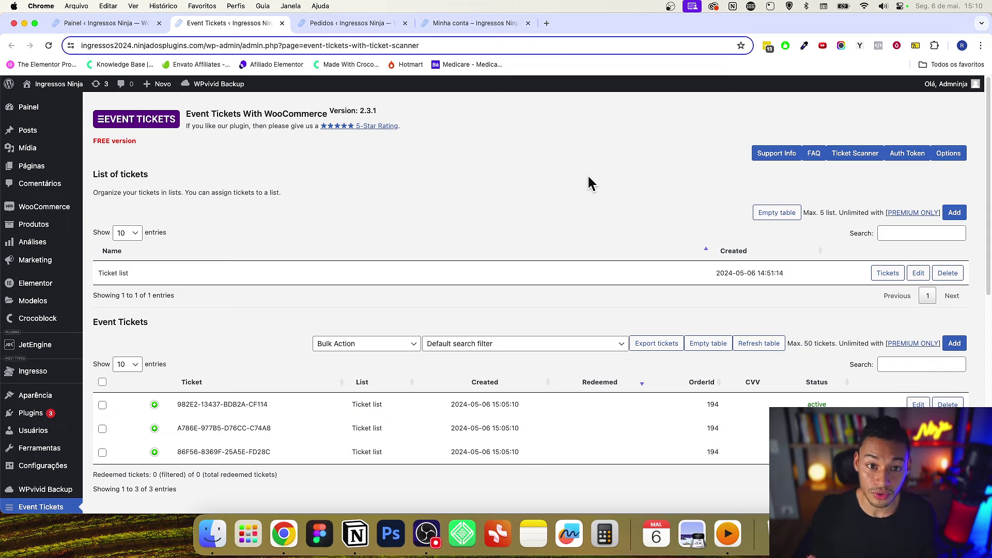
pyautogui.click(852, 156)
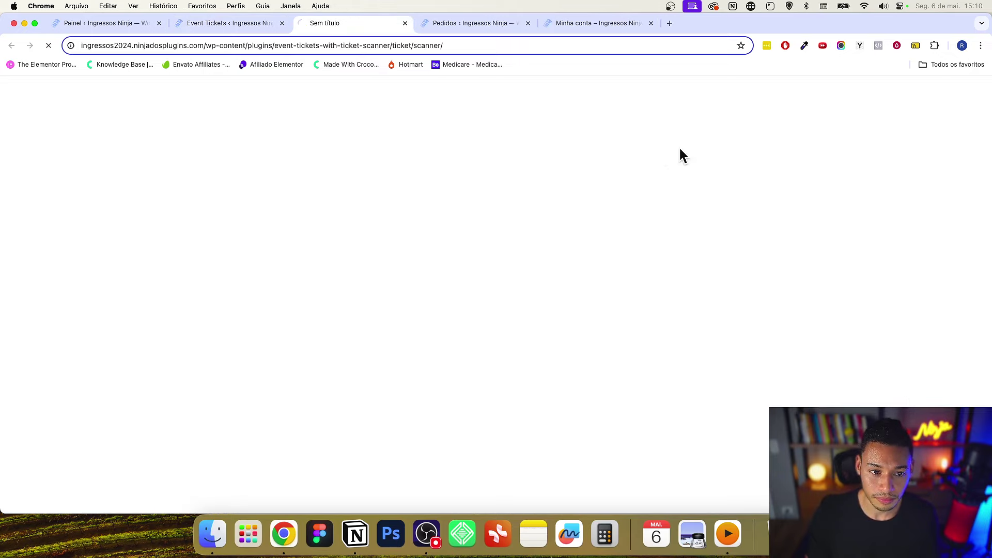
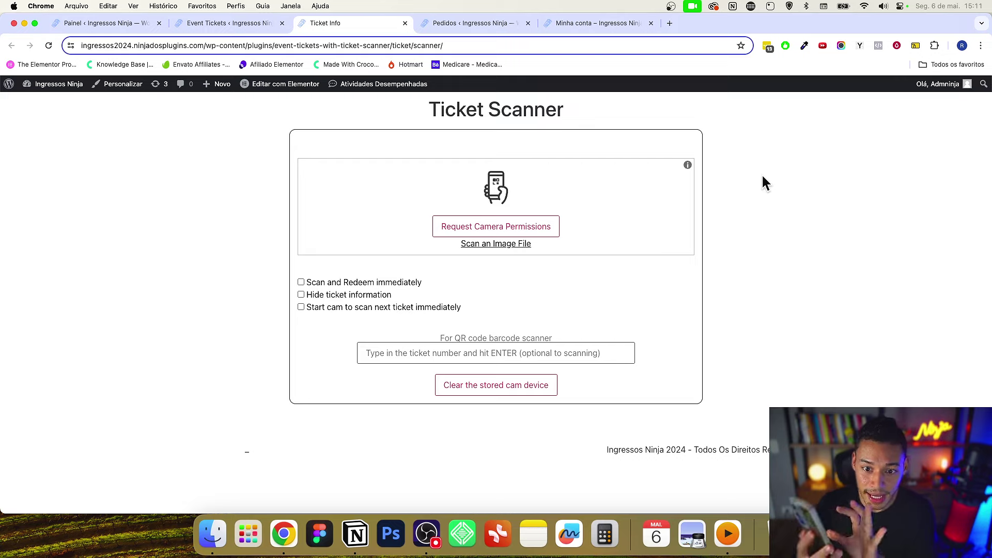
# - Close the Minha conta and Pedidos tabs, leaving only the Ticket Scanner and Event Tickets admin tabs
pyautogui.click(232, 25)
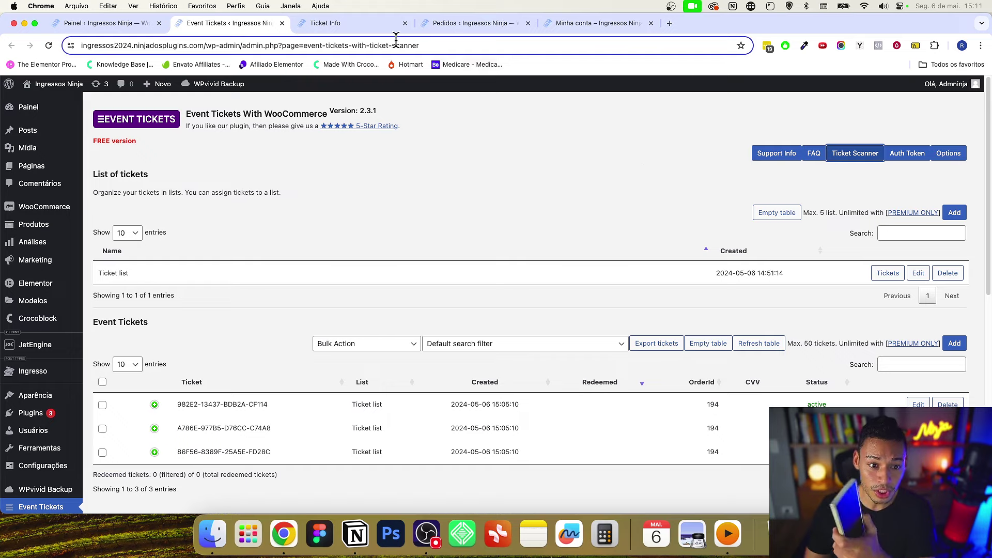
pyautogui.click(355, 26)
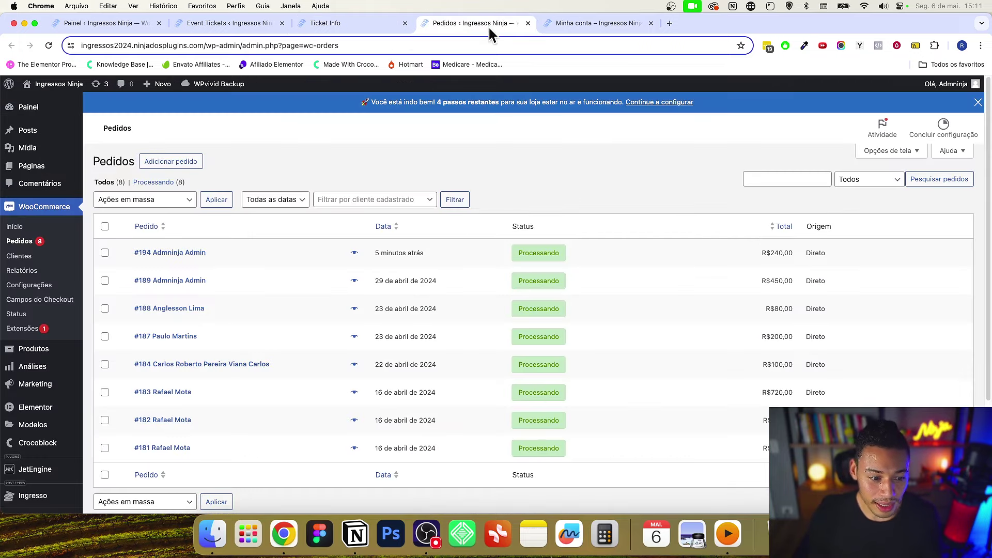
pyautogui.click(553, 26)
pyautogui.click(651, 23)
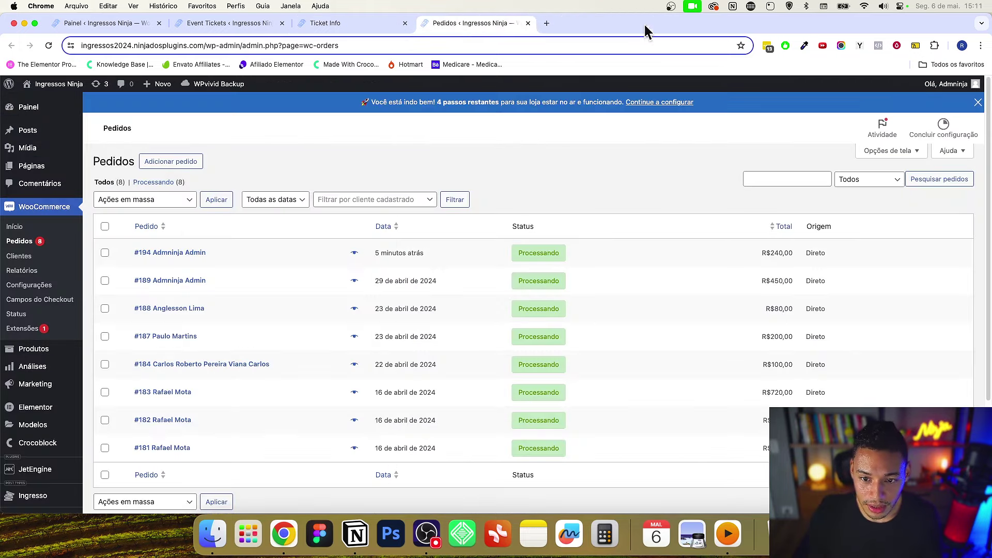
pyautogui.click(527, 24)
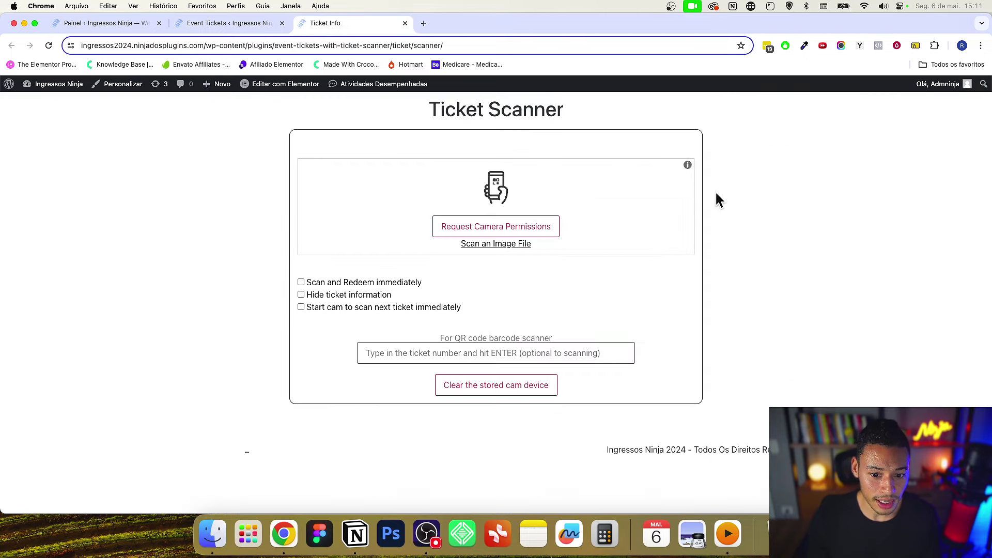
# - Grant the Ticket Scanner camera permission through Chrome's Permitir prompt and start webcam scanning
pyautogui.click(477, 230)
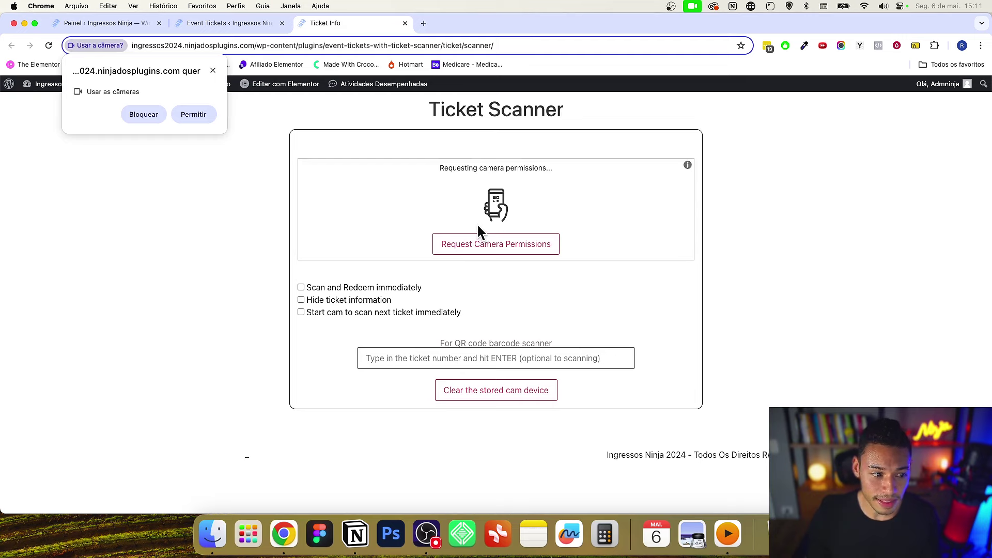
pyautogui.click(193, 115)
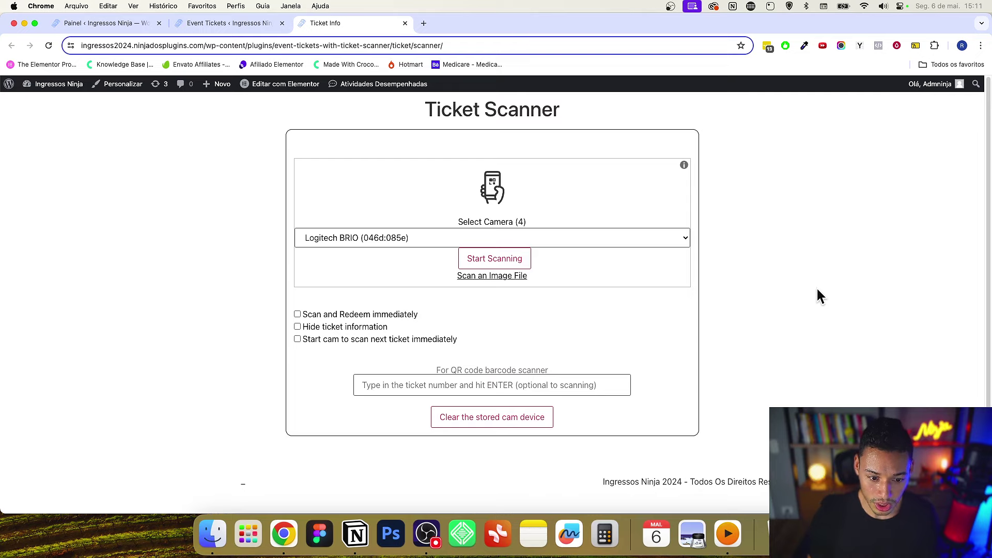
pyautogui.click(490, 261)
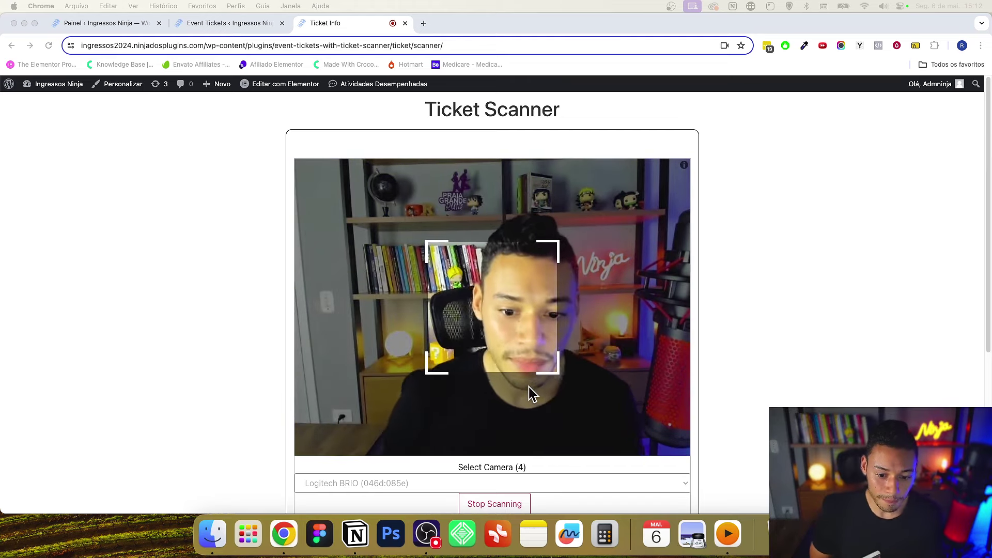
# - Review ticket 982E2-13437-BDBA2-CF114's valid scan result and reload the scanner view
pyautogui.scroll(-1, 598, 261)
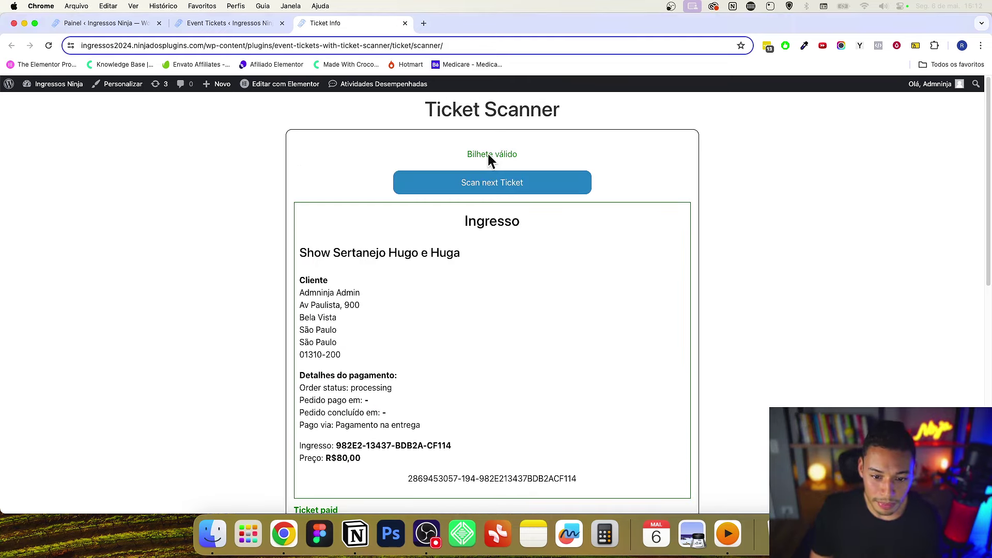
pyautogui.scroll(-5, 853, 244)
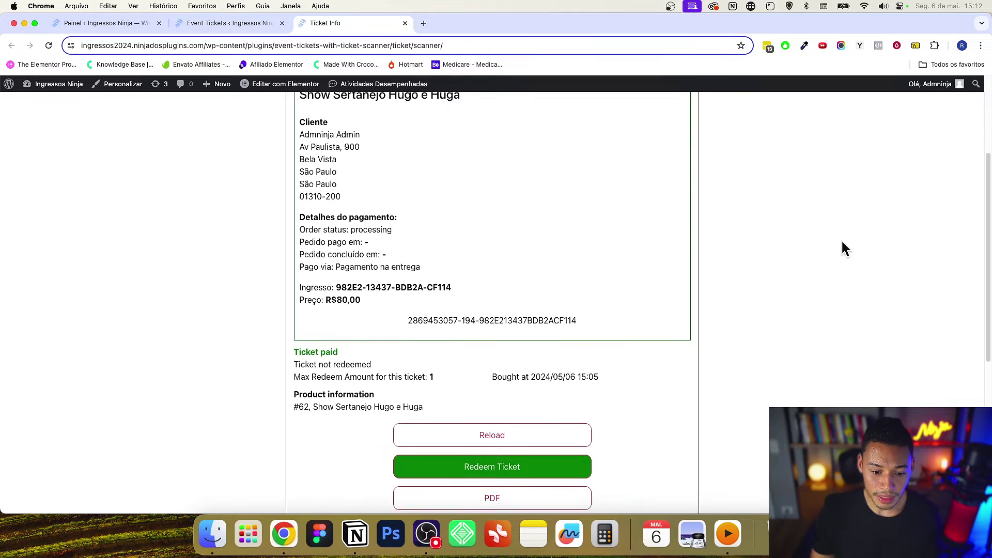
pyautogui.scroll(-3, 817, 243)
pyautogui.scroll(1, 814, 242)
pyautogui.scroll(2, 811, 248)
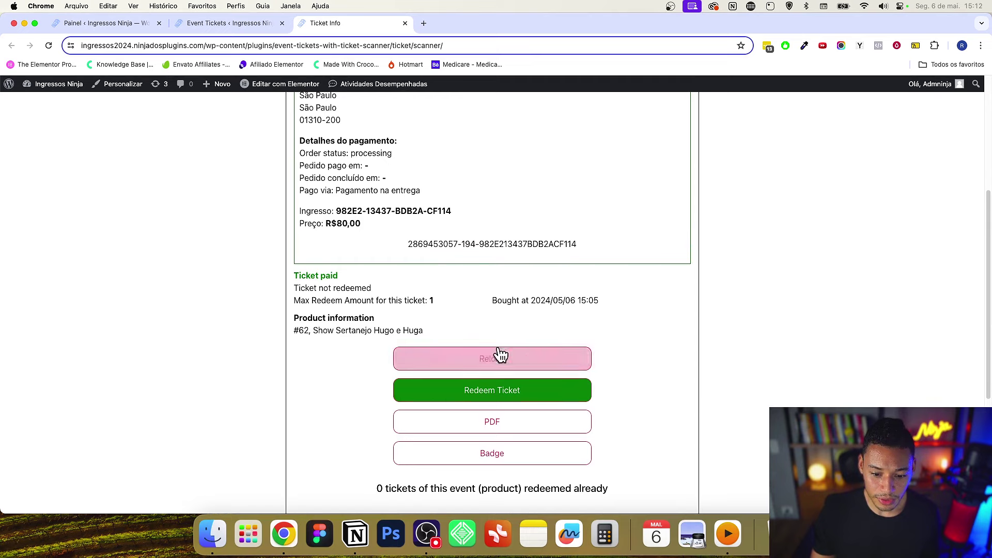
pyautogui.click(501, 355)
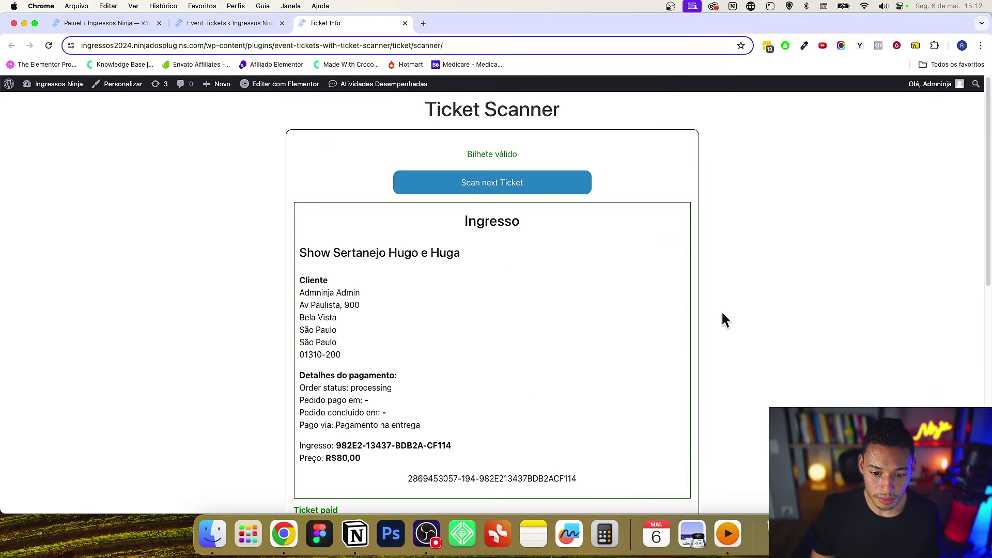
# - Translate the scanner page into Portuguese and clear the stored camera device
pyautogui.scroll(-8, 722, 316)
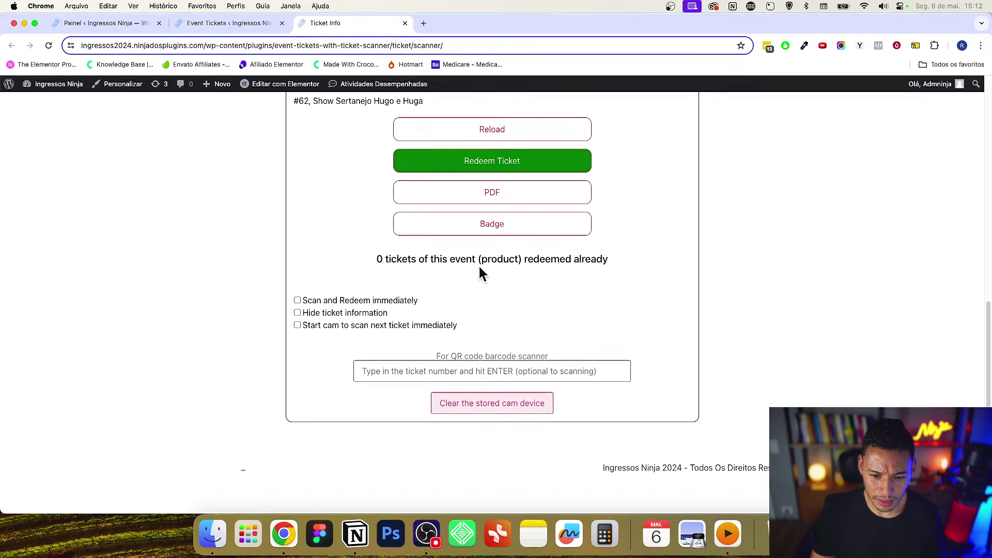
pyautogui.rightClick(681, 182)
pyautogui.click(746, 308)
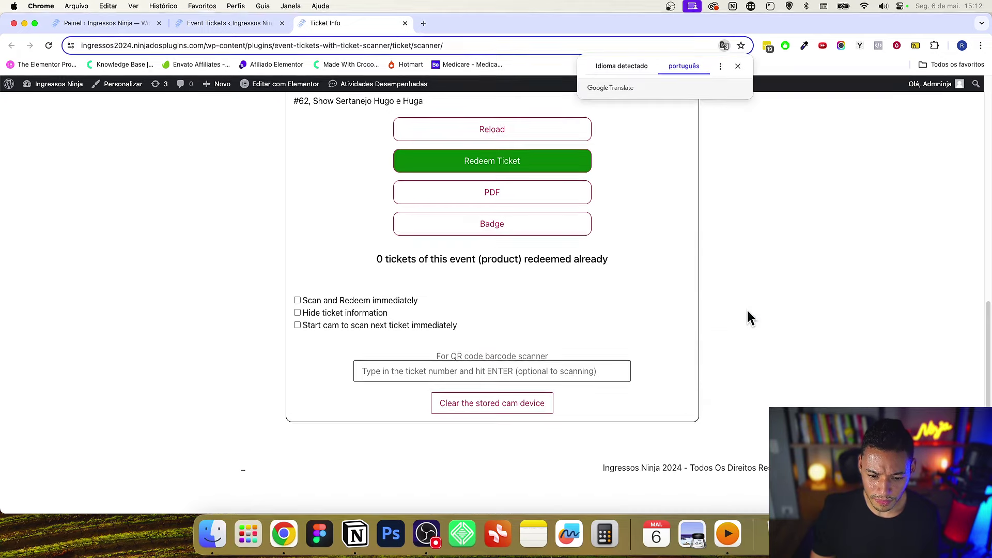
pyautogui.click(542, 402)
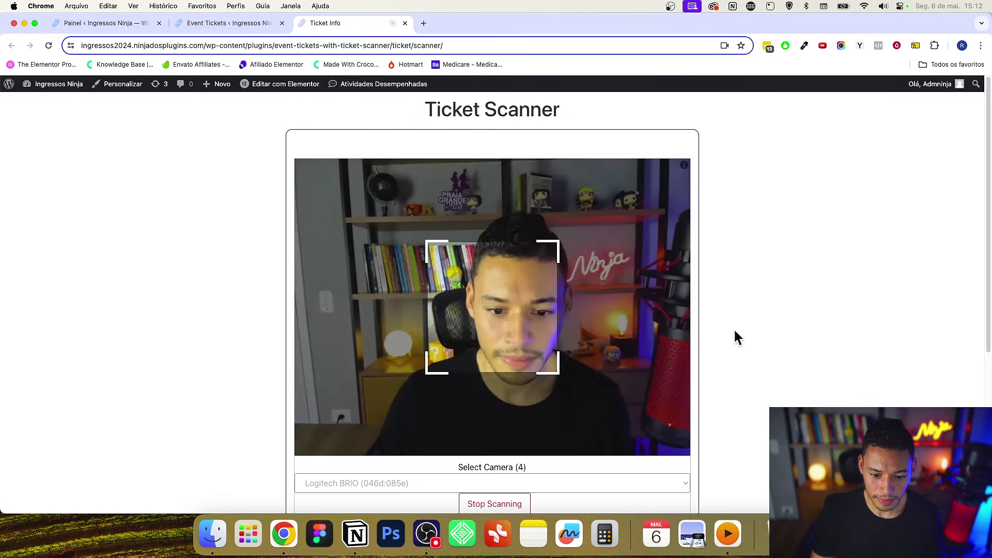
# - Scroll through the scanned ticket result and translate the page into Portuguese
pyautogui.scroll(-3, 803, 318)
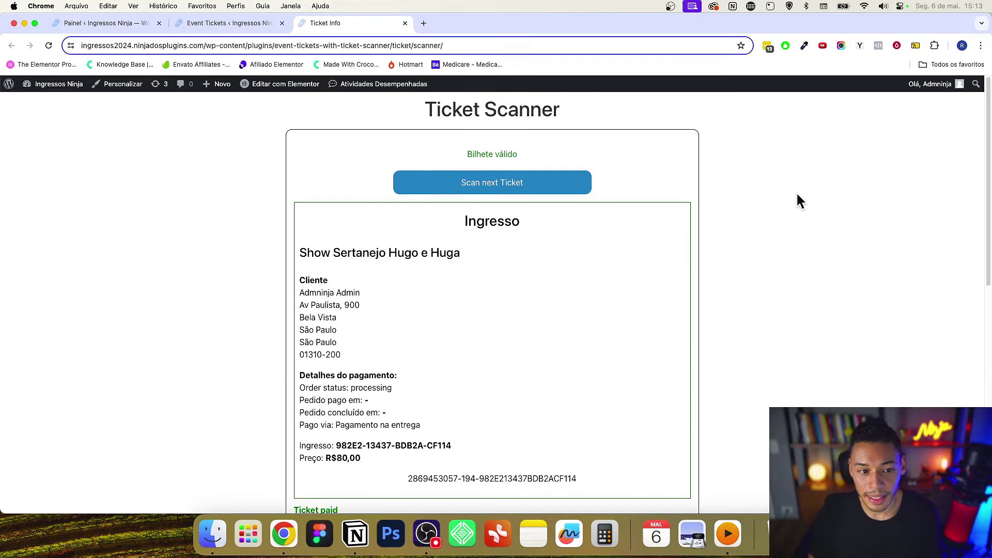
pyautogui.scroll(-3, 796, 190)
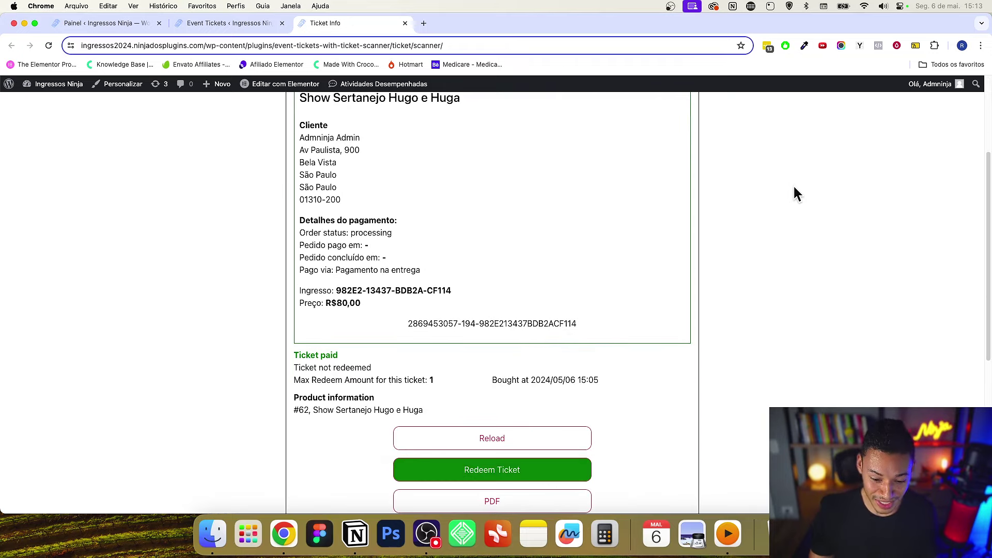
pyautogui.scroll(-3, 796, 186)
pyautogui.rightClick(801, 187)
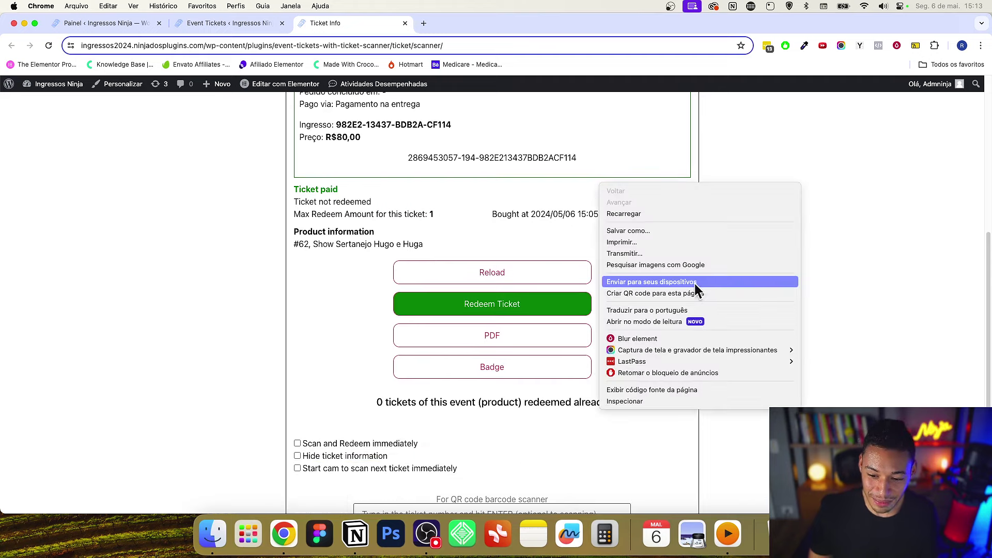
pyautogui.click(694, 316)
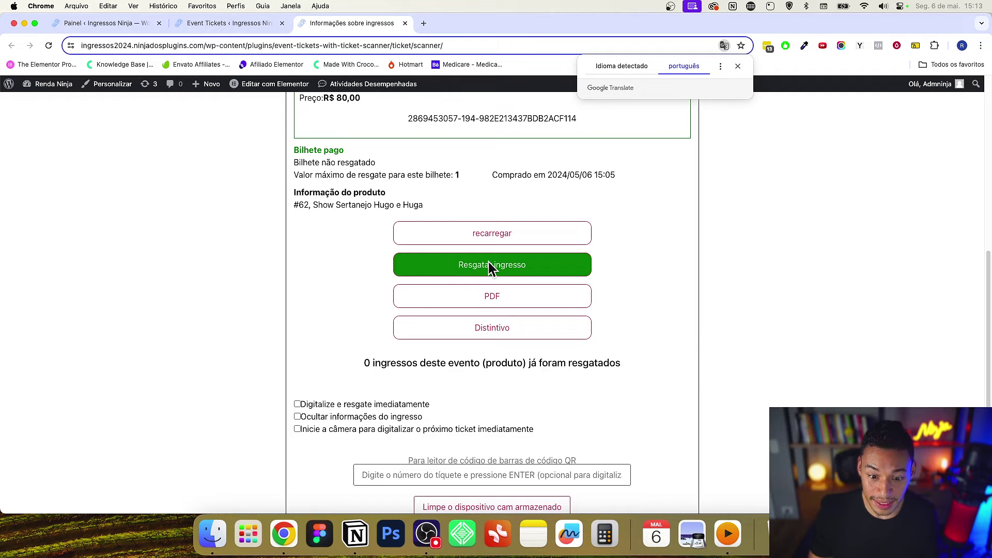
pyautogui.scroll(-2, 758, 234)
pyautogui.click(622, 65)
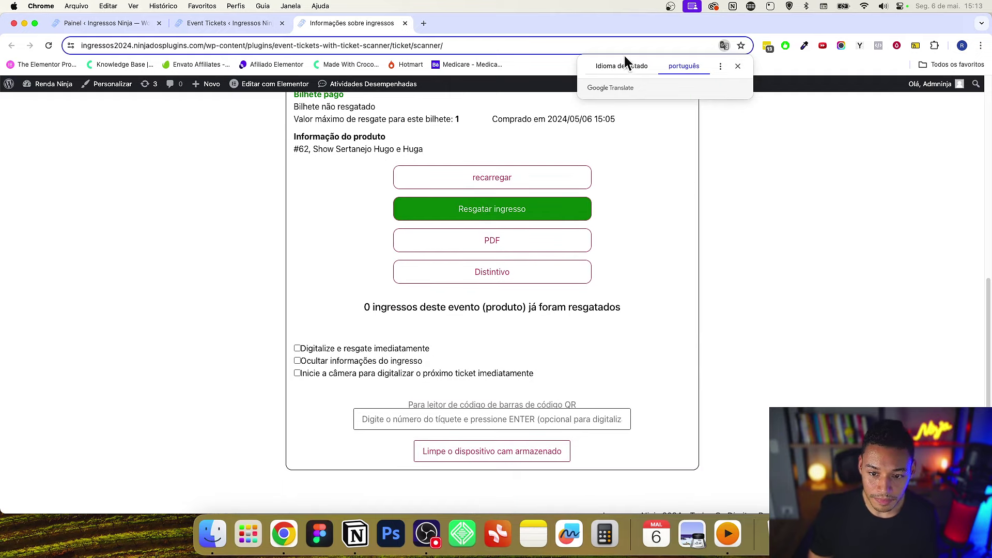
pyautogui.click(490, 216)
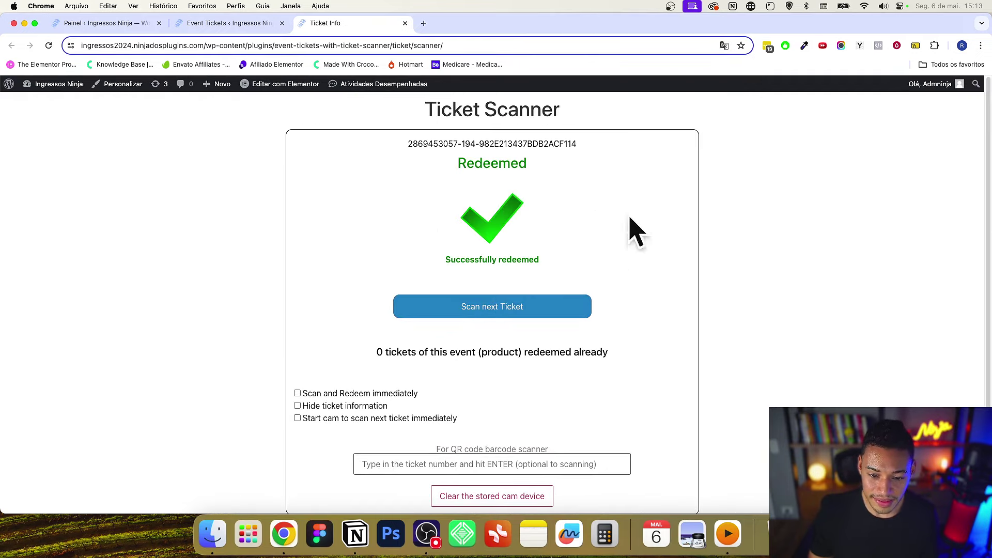
pyautogui.click(196, 23)
# - Reload the Event Tickets admin list and confirm the first ticket's Redeemed value is yes
pyautogui.click(195, 45)
pyautogui.press('Return')
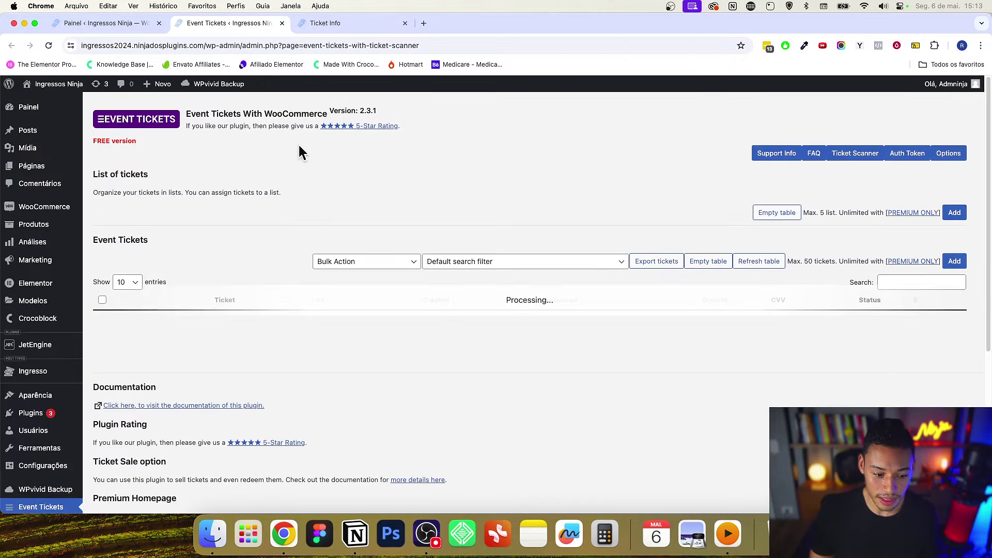
pyautogui.scroll(-5, 310, 155)
pyautogui.doubleClick(592, 187)
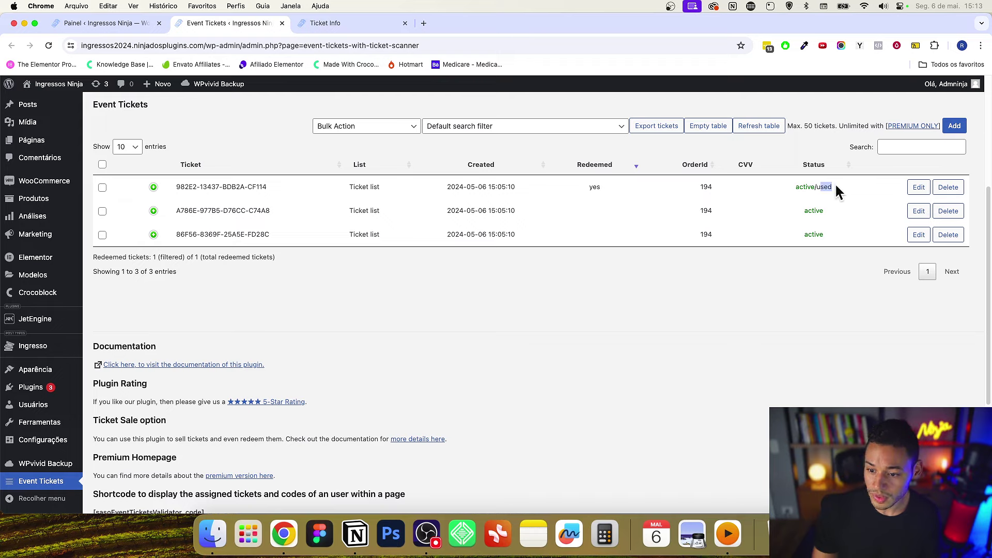
# - Back in the Ticket Scanner, scan the next ticket from the phone
pyautogui.click(319, 24)
pyautogui.scroll(-3, 651, 237)
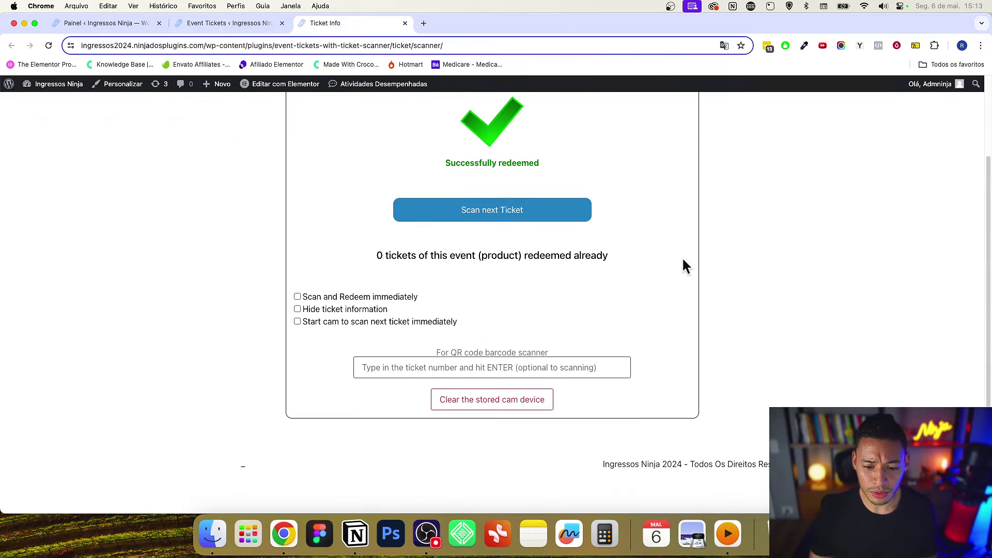
pyautogui.click(492, 213)
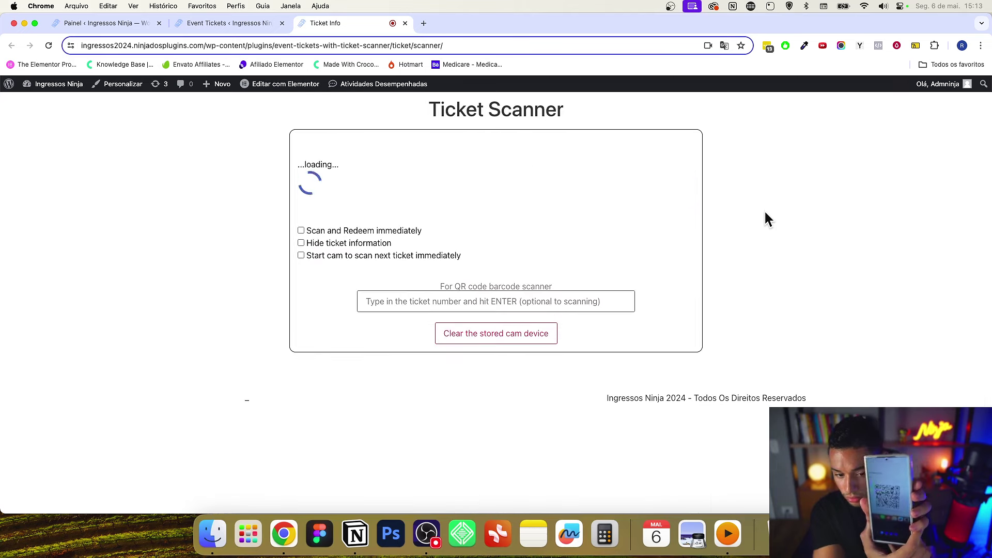
# - Note the Bilhete resgatado message and check the Event Tickets admin list
pyautogui.moveTo(454, 160); pyautogui.dragTo(554, 161)
pyautogui.click(818, 177)
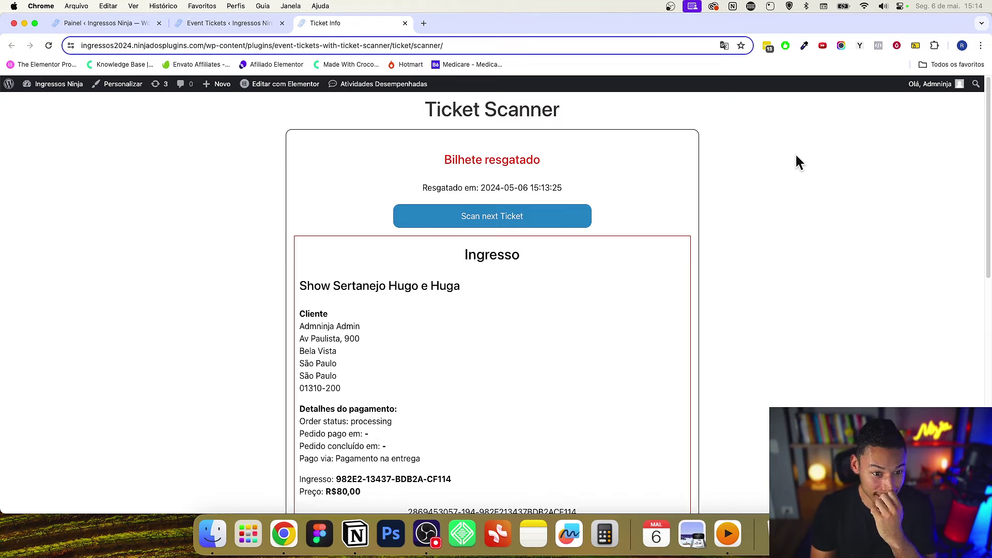
pyautogui.click(216, 26)
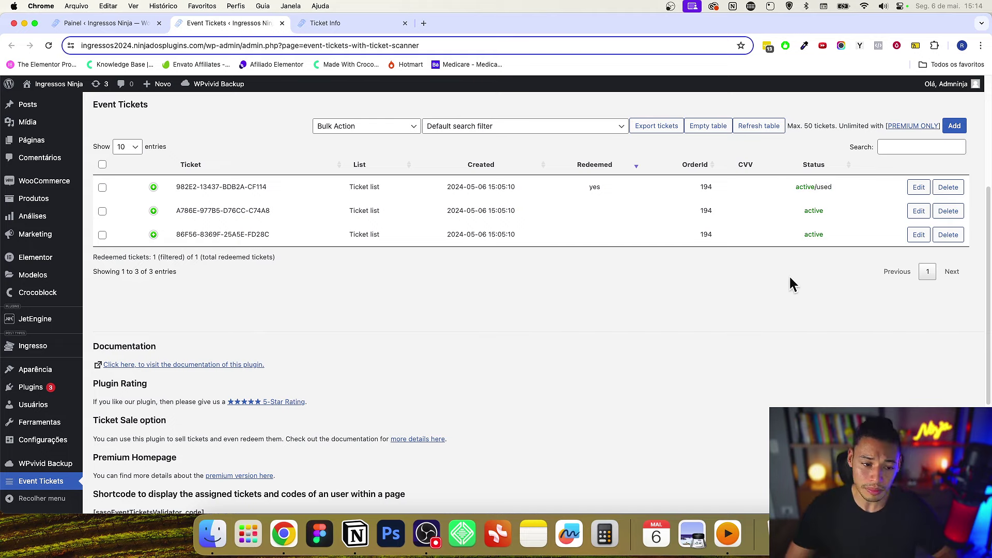
pyautogui.click(361, 24)
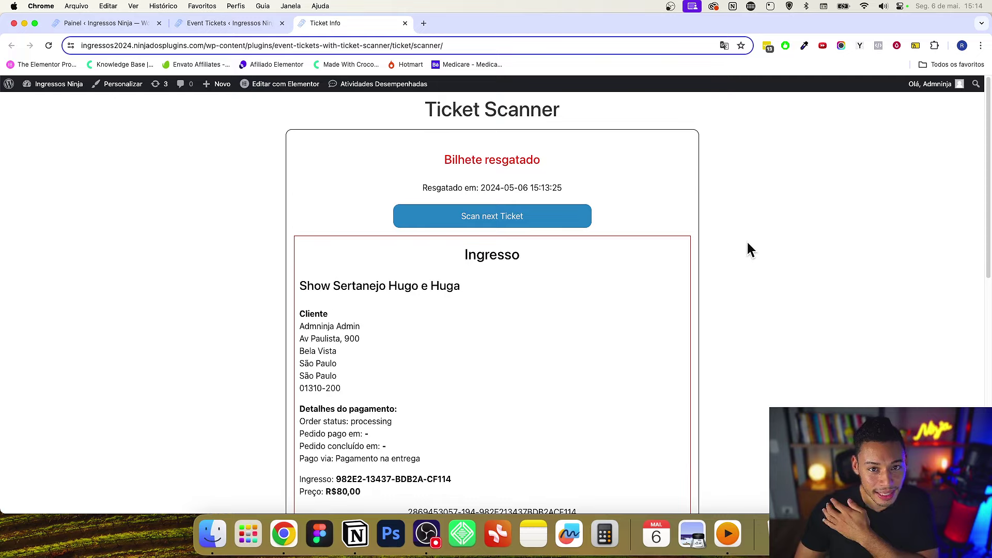
# - Restart the scanner with Scan next Ticket for the following ticket
pyautogui.scroll(-7, 746, 231)
pyautogui.scroll(7, 758, 238)
pyautogui.scroll(-8, 758, 238)
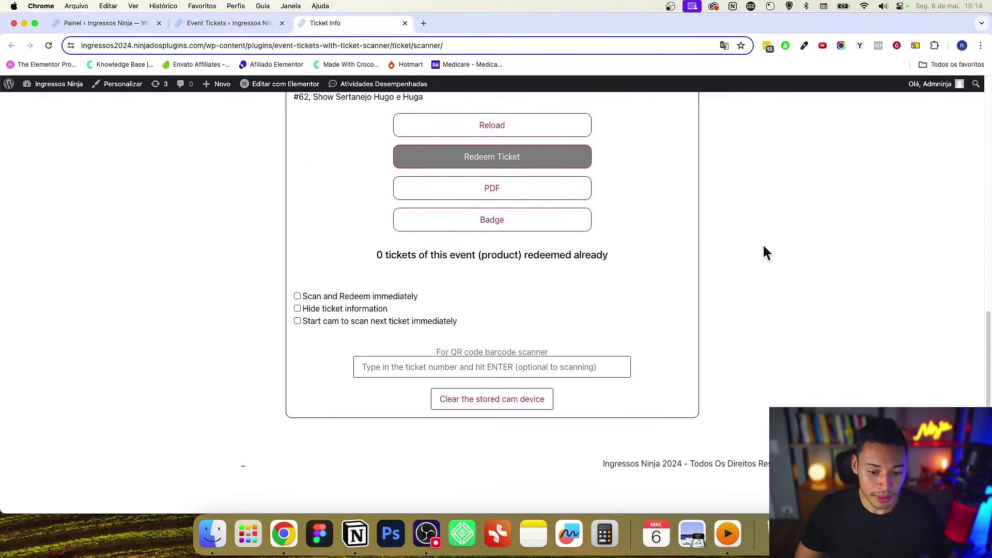
pyautogui.scroll(5, 780, 251)
pyautogui.scroll(4, 780, 253)
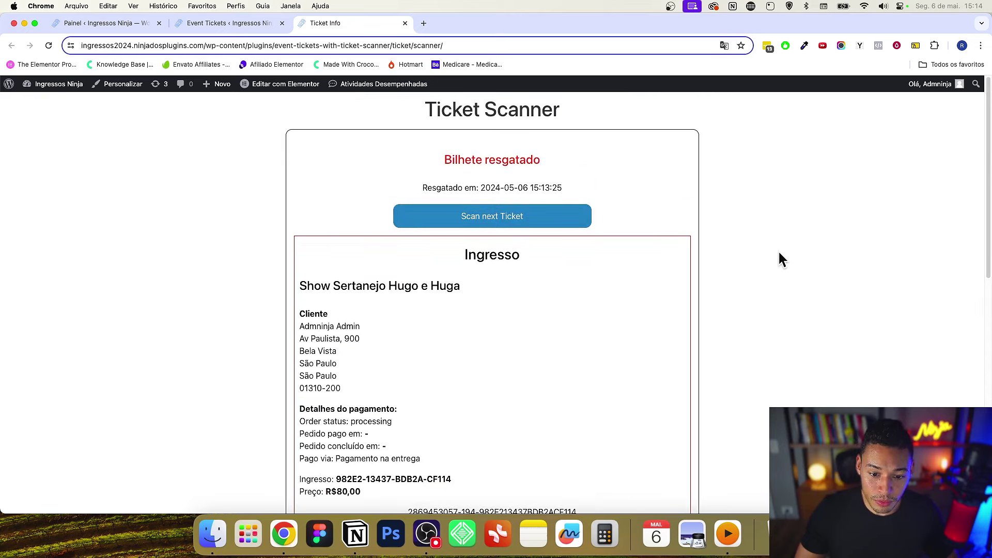
pyautogui.click(557, 224)
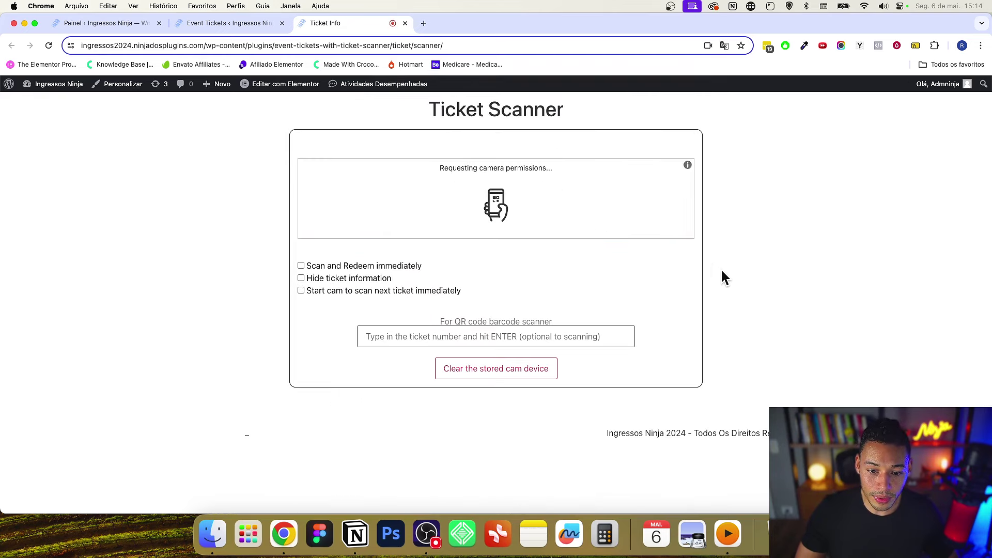
# - Translate the scanner page into Portuguese, then revert it to English
pyautogui.rightClick(773, 241)
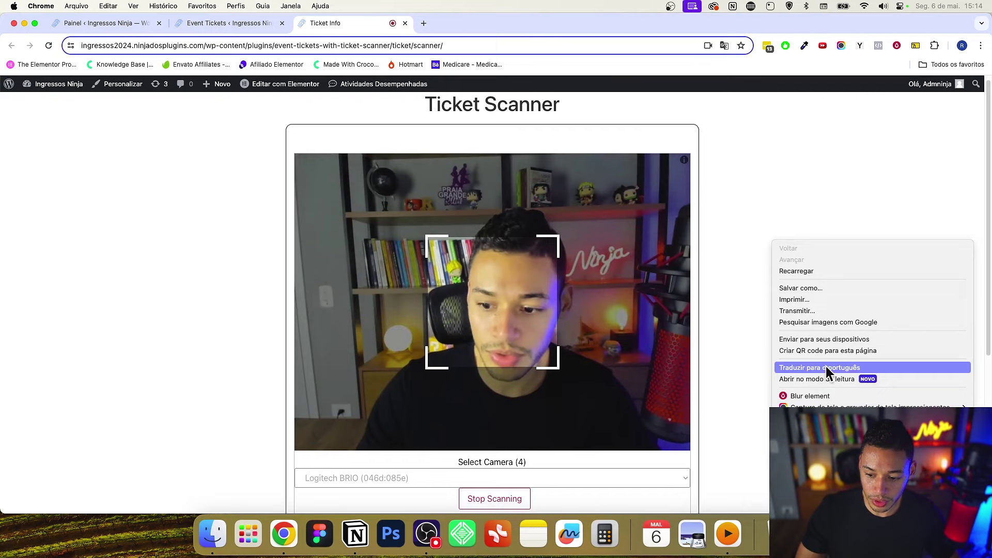
pyautogui.click(849, 368)
pyautogui.scroll(-5, 818, 348)
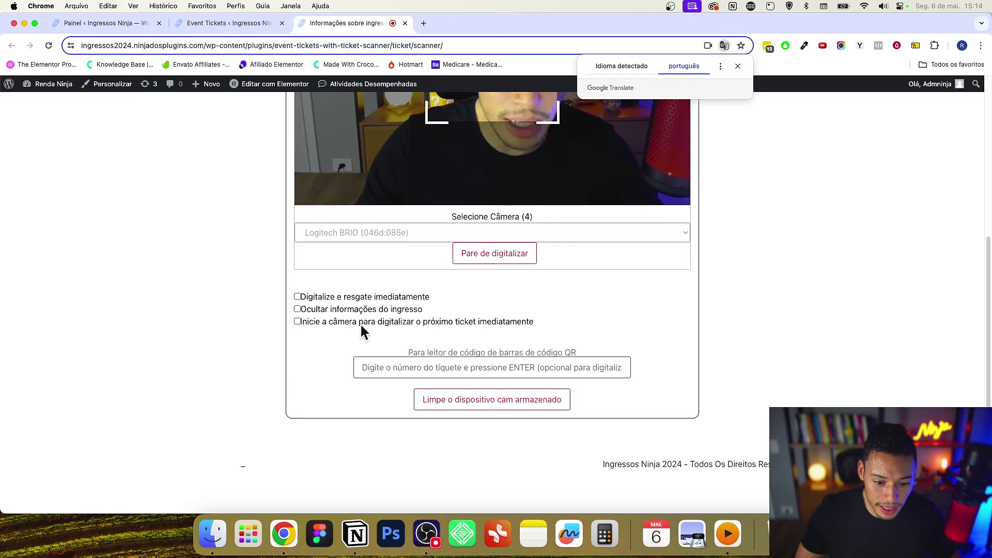
pyautogui.click(629, 70)
# - Select the 'Start cam to scan next ticket immediately' label and open the plugin's Options page
pyautogui.moveTo(465, 327); pyautogui.dragTo(300, 322)
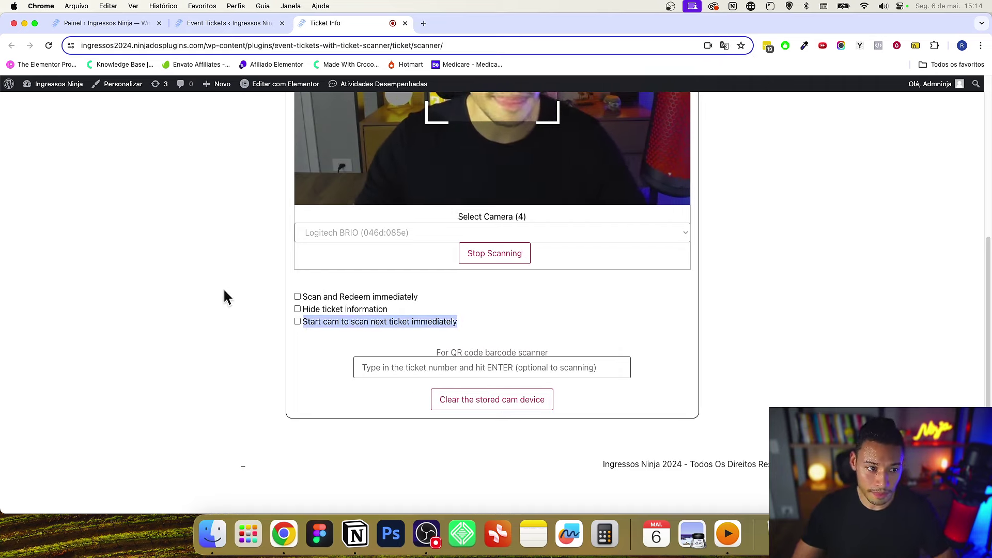
pyautogui.click(199, 23)
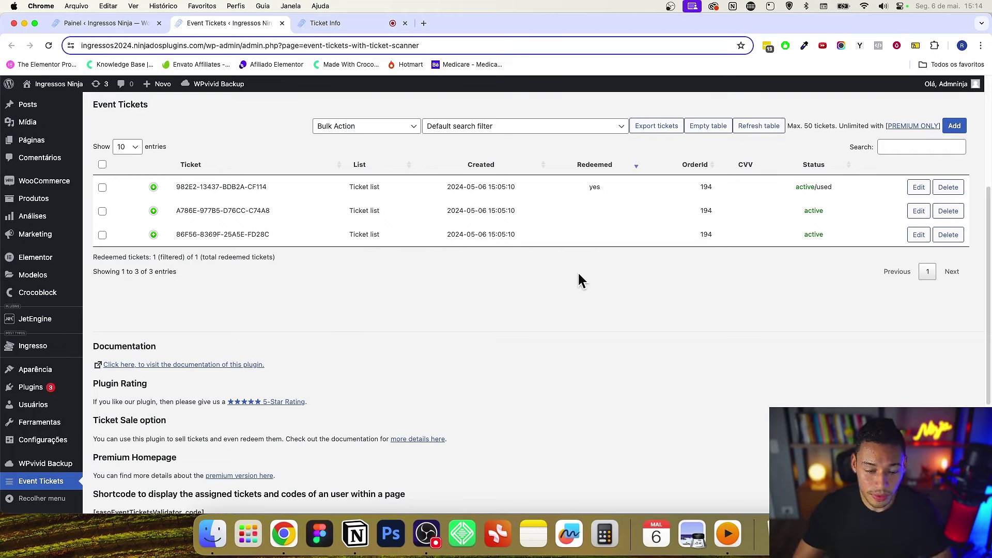
pyautogui.scroll(5, 581, 281)
pyautogui.click(948, 154)
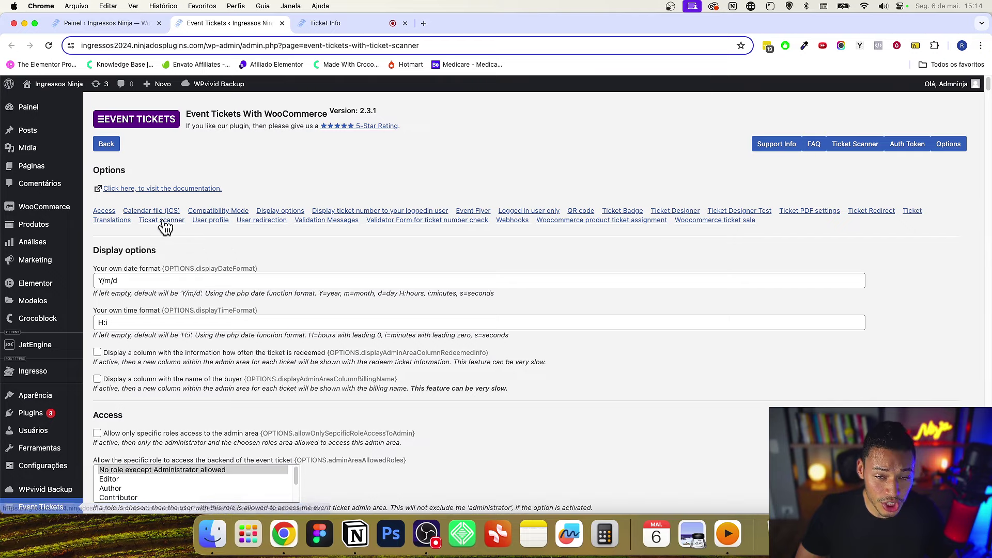
# - Locate the 'Start cam to scan next ticket immediately' preset in the Ticket scanner options
pyautogui.click(311, 26)
pyautogui.press('super+c')
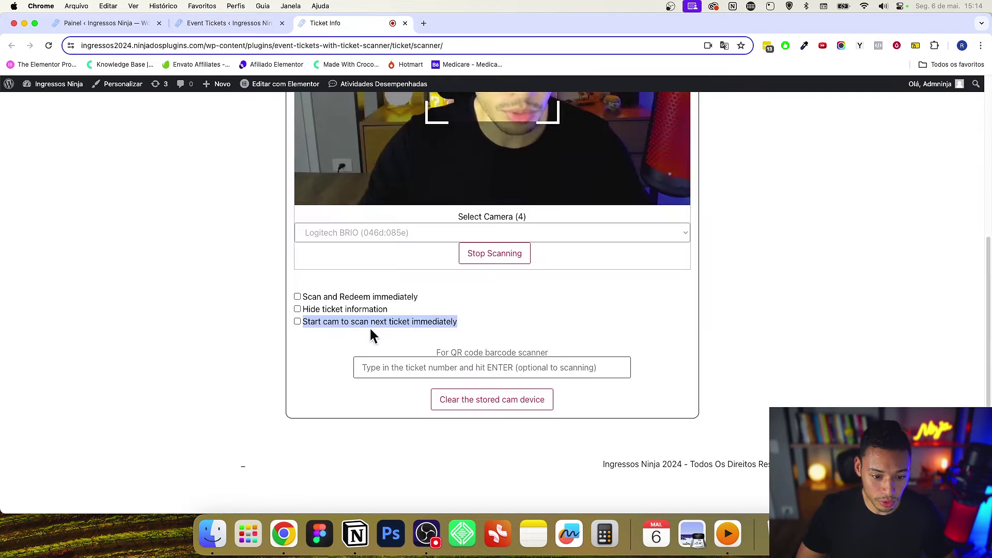
pyautogui.hotkey('ctrl', 'shift', 'Tab')
pyautogui.press('super+f')
pyautogui.press('super+v')
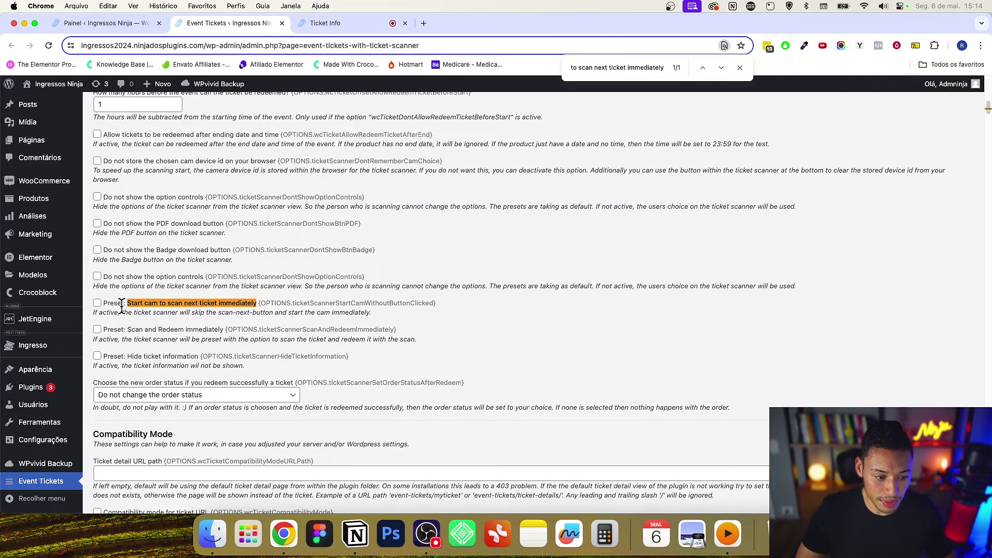
pyautogui.hotkey('ctrl', 'Tab')
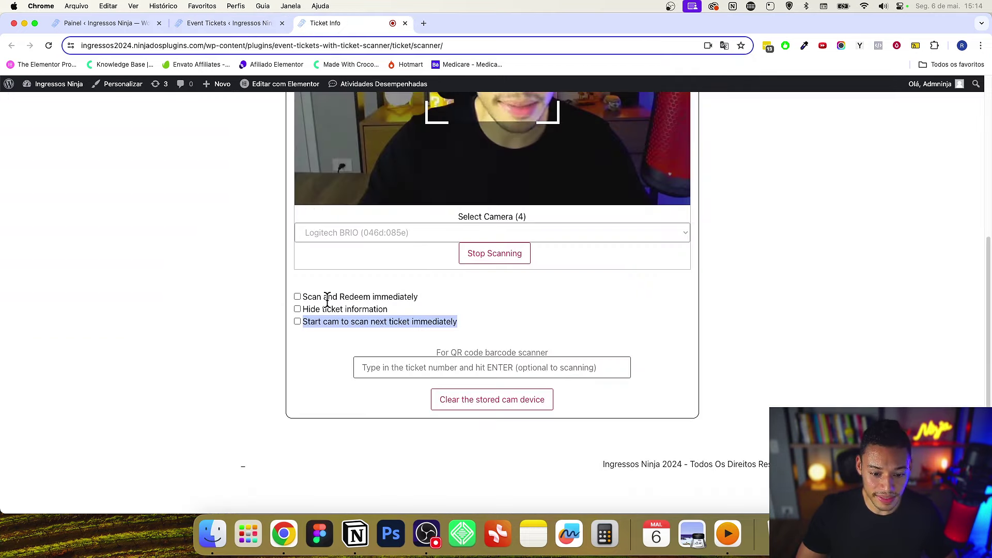
# - Locate the 'Scan and Redeem immediately' preset in the Ticket scanner options
pyautogui.click(301, 296)
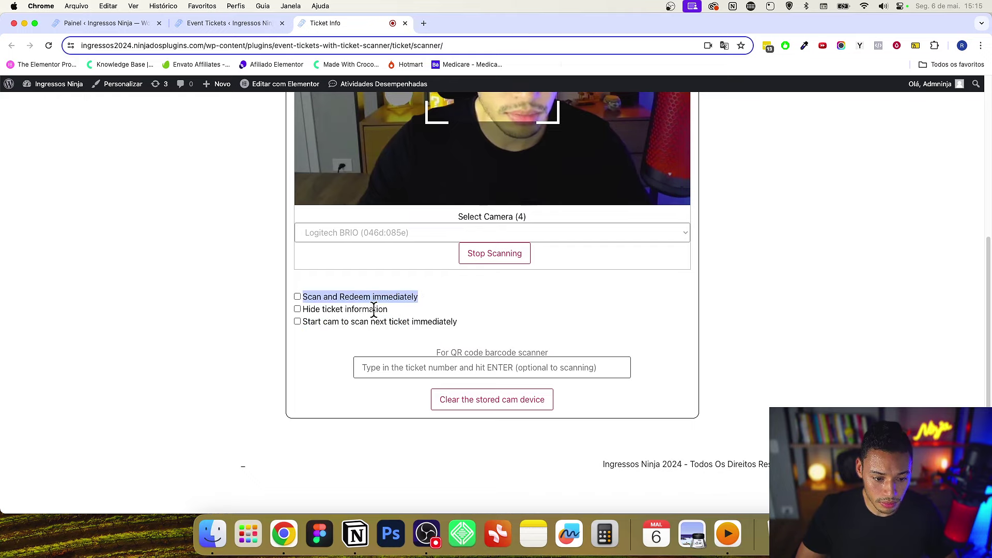
pyautogui.hotkey('ctrl', 'shift', 'Tab')
pyautogui.hotkey('ctrl', 'f')
pyautogui.hotkey('ctrl', 'v')
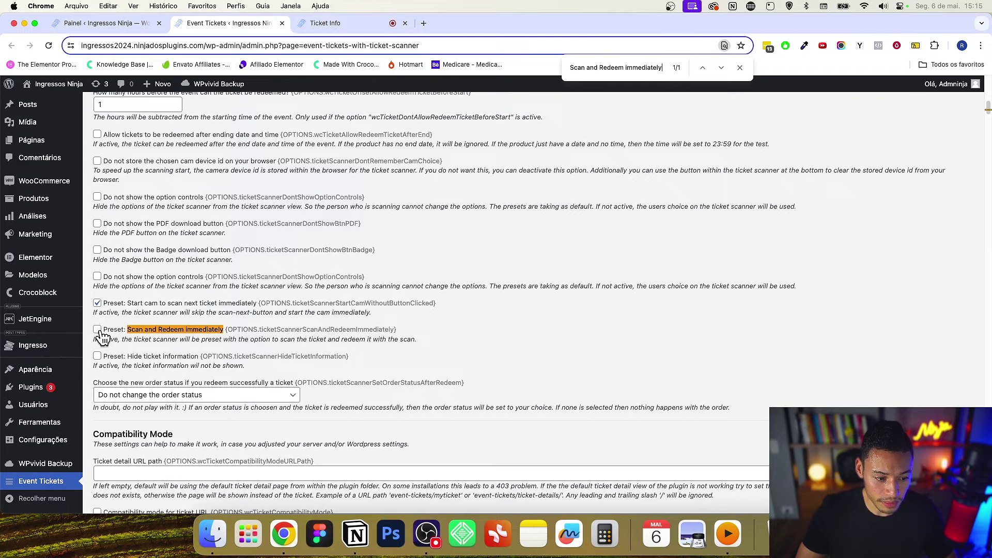
pyautogui.click(325, 23)
pyautogui.click(775, 329)
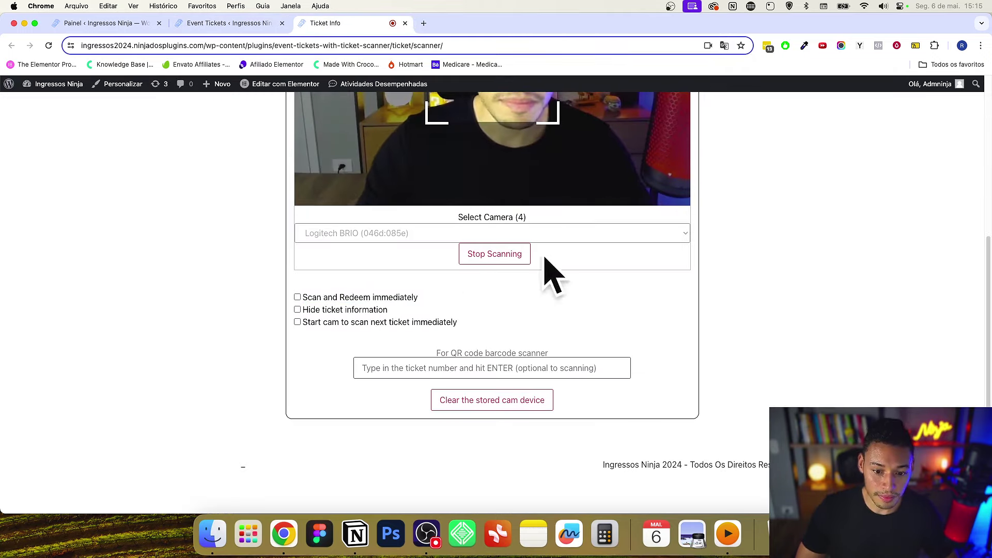
# - With both presets ticked in the scanner settings, reload the Ticket Scanner to apply them
pyautogui.scroll(3, 348, 294)
pyautogui.scroll(3, 277, 266)
pyautogui.scroll(-5, 313, 336)
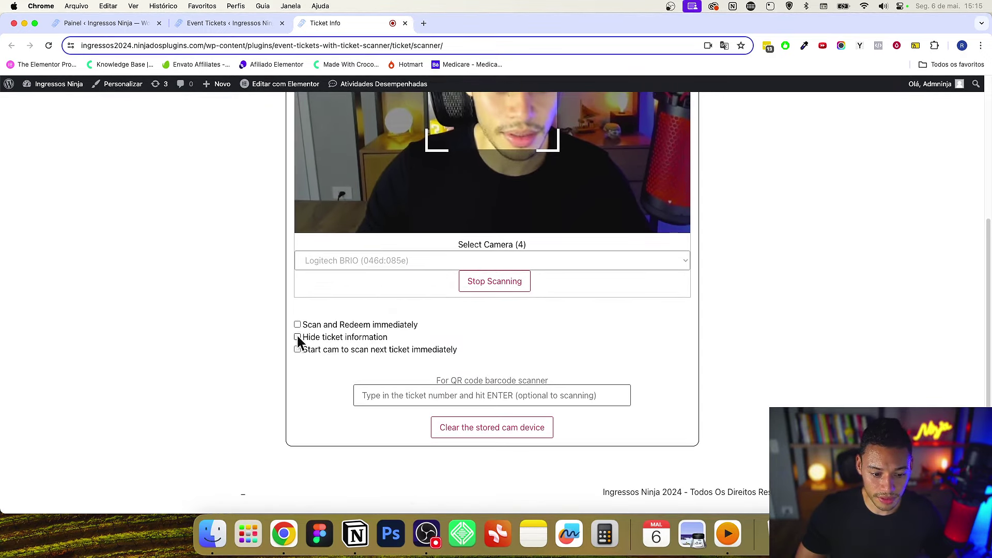
pyautogui.click(257, 27)
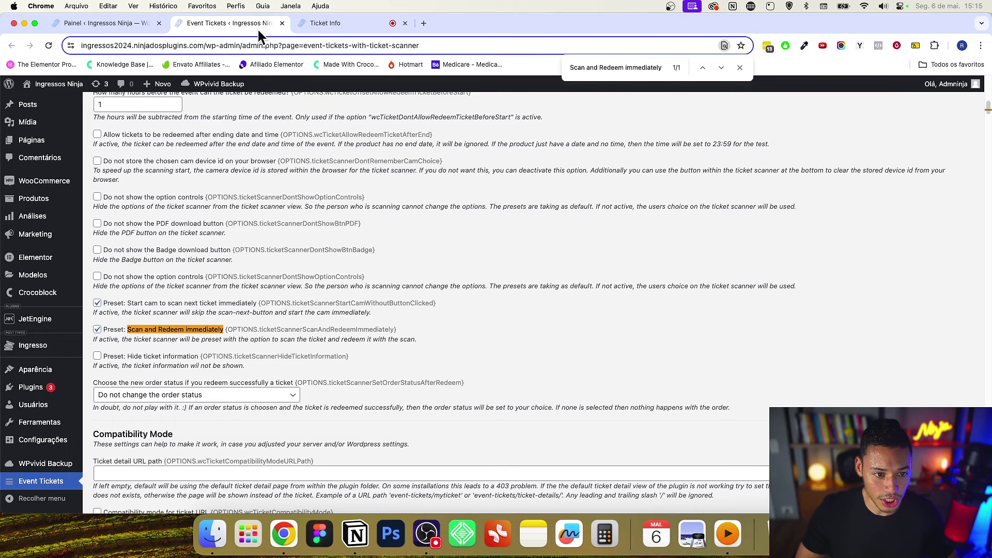
pyautogui.click(382, 24)
pyautogui.scroll(3, 654, 253)
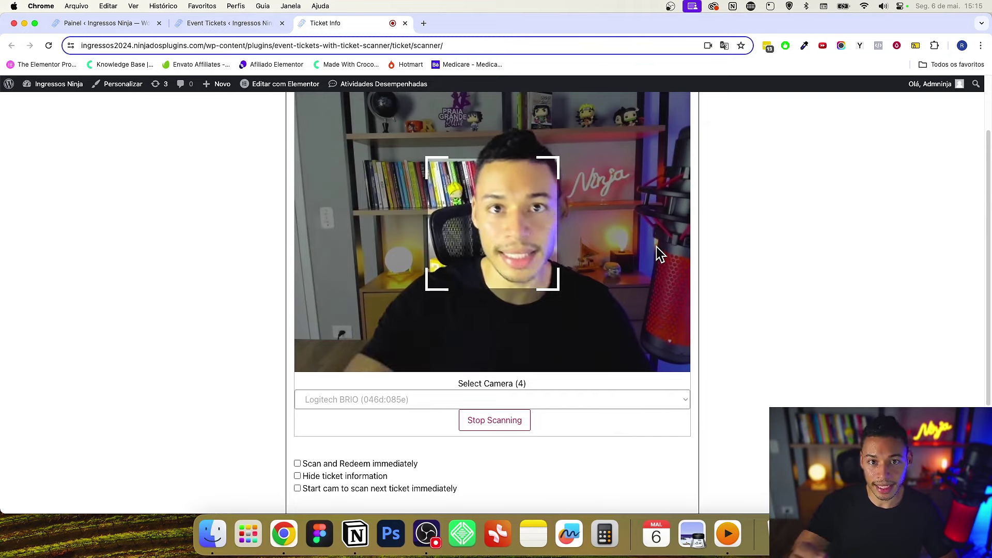
pyautogui.press('super+r')
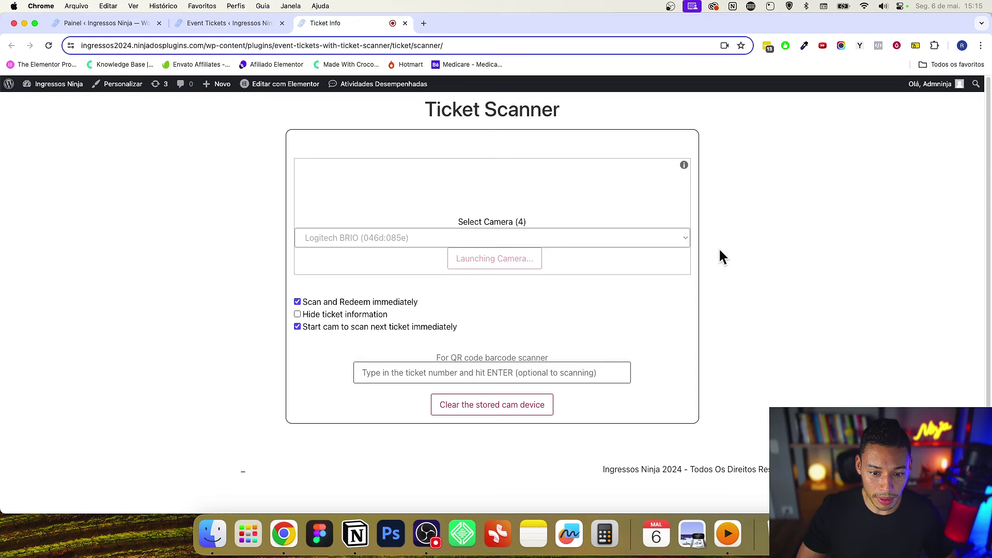
# - Open the Ingressos Ninja storefront via Visitar site from the admin bar's site name
pyautogui.scroll(-5, 742, 259)
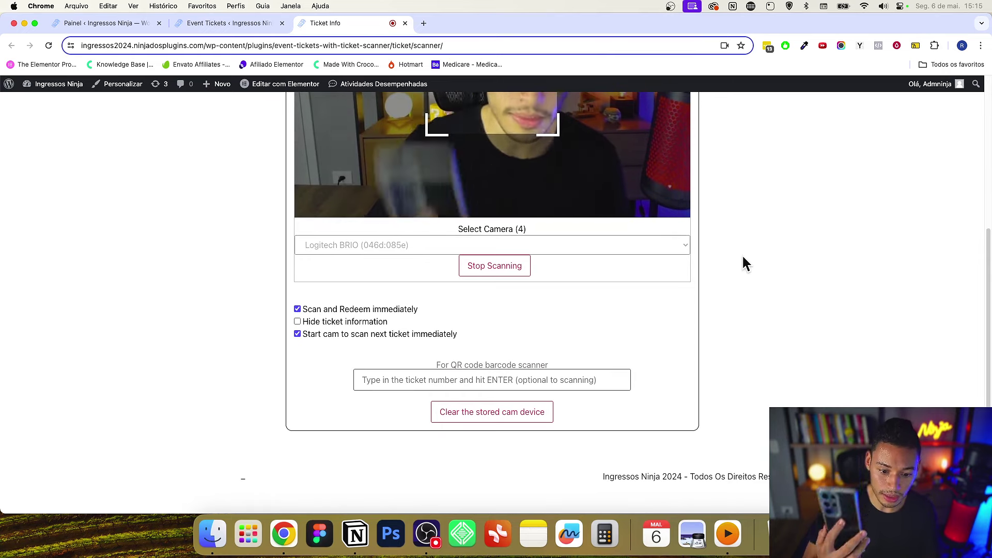
pyautogui.scroll(3, 730, 250)
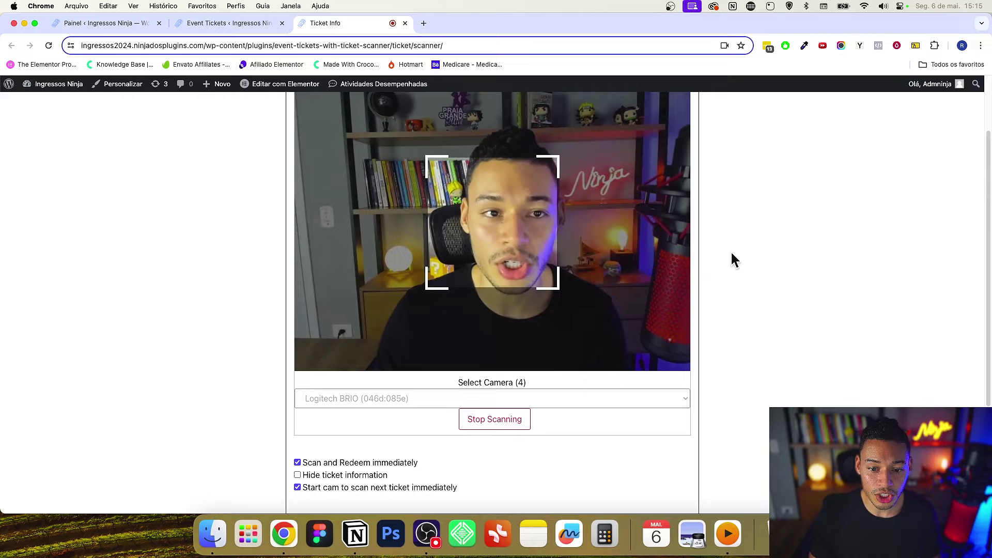
pyautogui.scroll(-3, 752, 249)
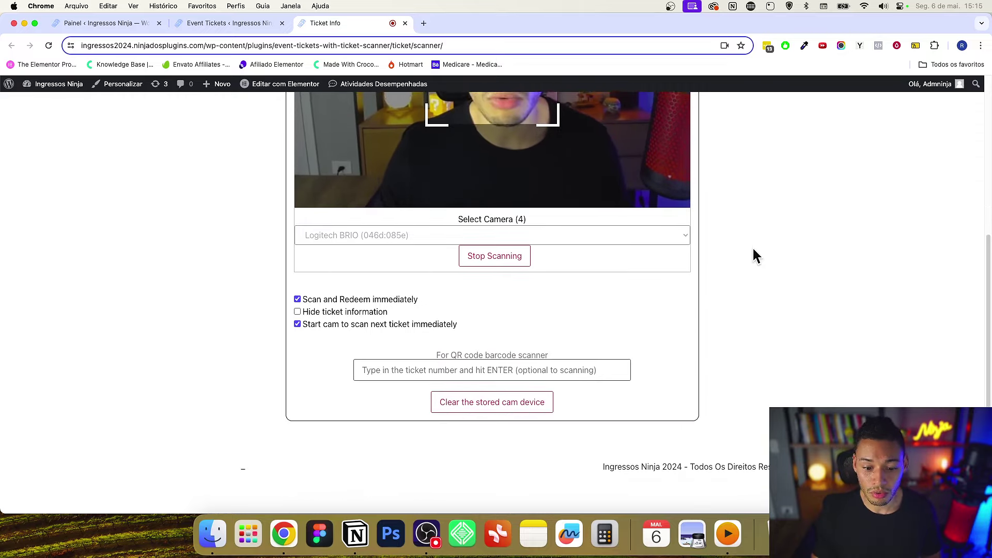
pyautogui.click(196, 23)
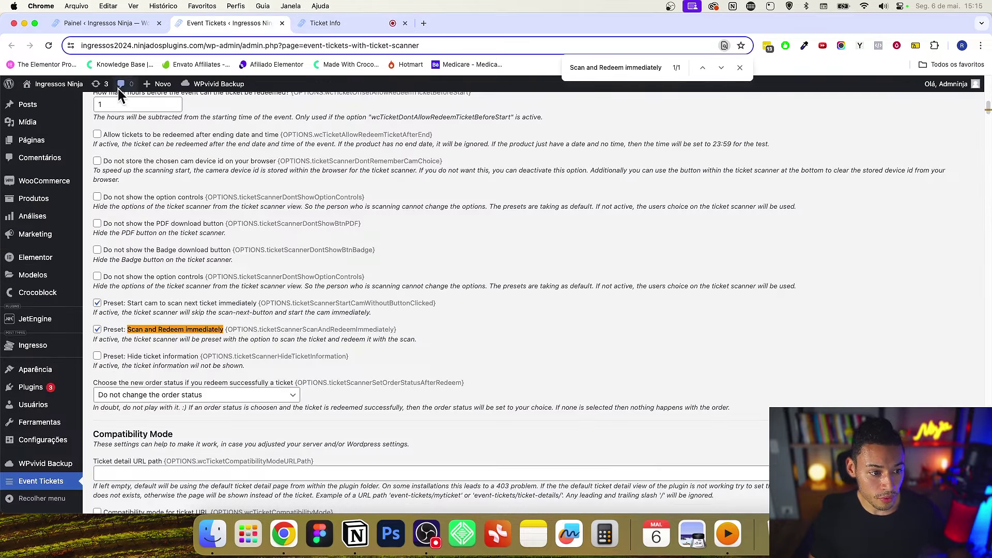
pyautogui.moveTo(52, 99)
pyautogui.click(343, 23)
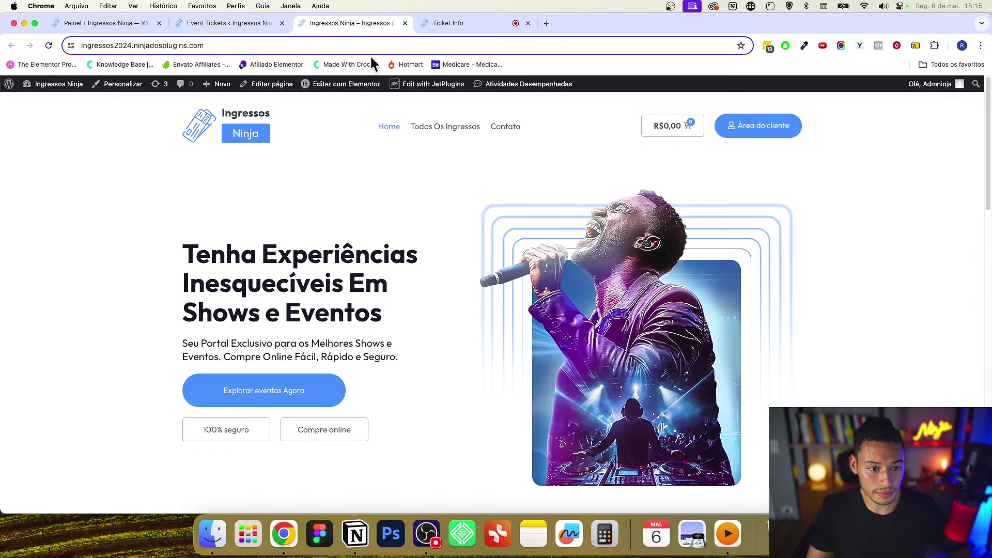
# - On the storefront, open the account's orders and view the latest order's details
pyautogui.click(190, 25)
pyautogui.scroll(15, 274, 148)
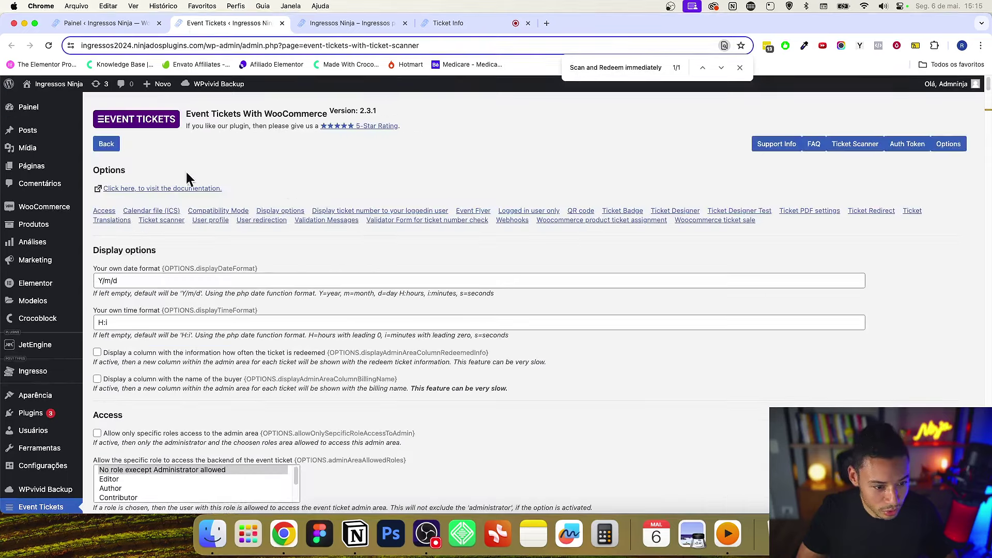
pyautogui.click(362, 24)
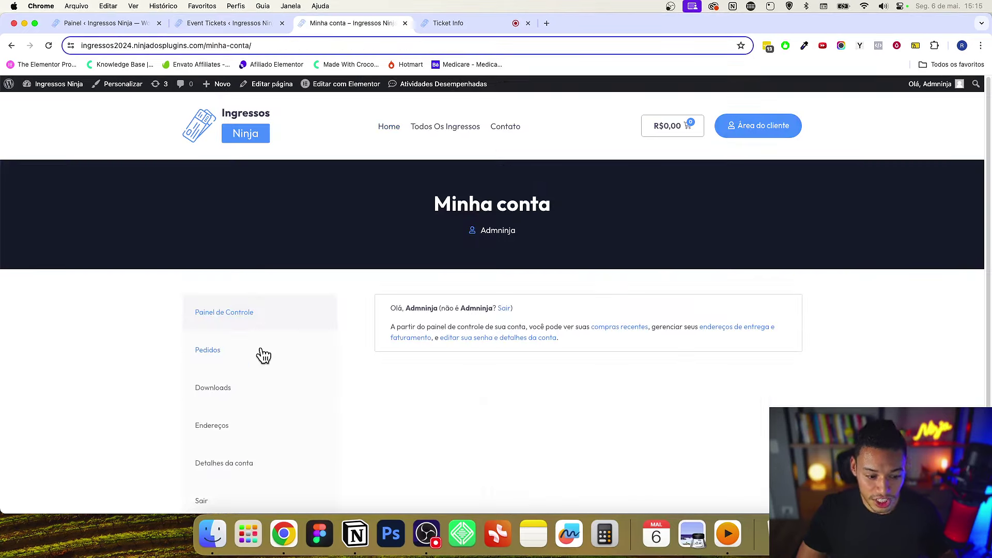
pyautogui.click(263, 356)
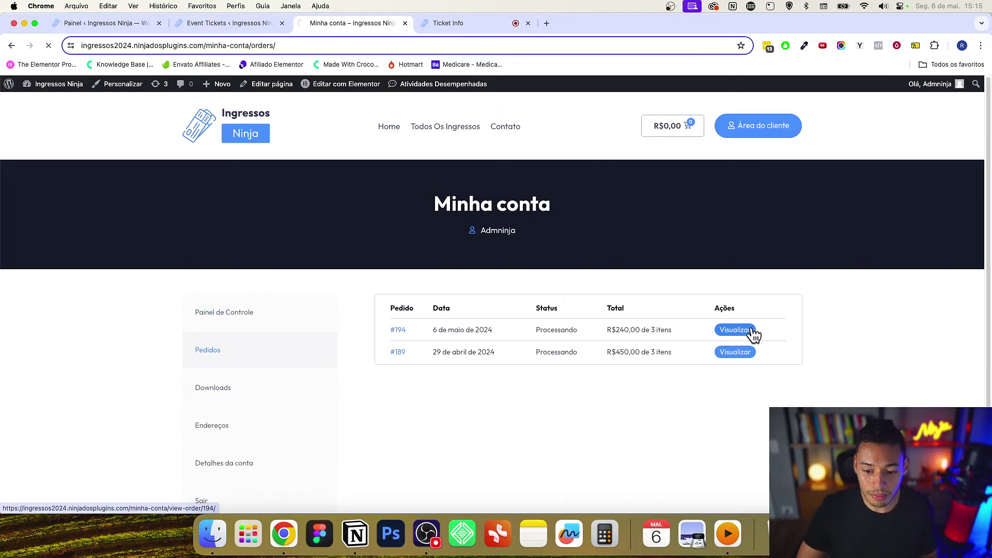
pyautogui.click(753, 331)
pyautogui.scroll(-3, 643, 335)
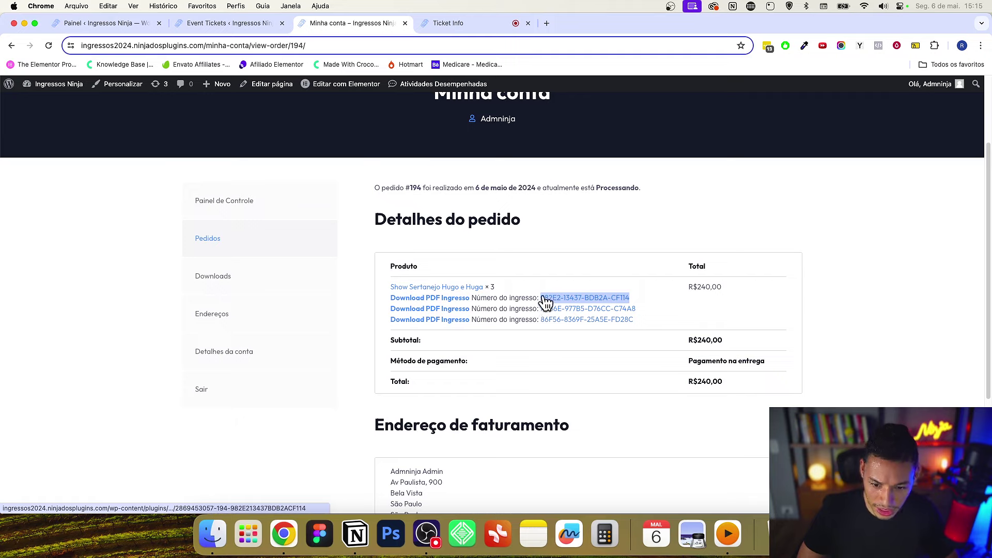
# - Paste the first ticket number into the scanner's ticket field and submit it
pyautogui.hotkey('ctrl', 'shift', 'Tab')
pyautogui.hotkey('ctrl', 'Tab')
pyautogui.hotkey('ctrl', 'Tab')
pyautogui.click(422, 368)
pyautogui.write('982E2-13437-EDB2A-CF114')
pyautogui.press('Return')
# - Review the scanner's ticket ID error and return to the order's ticket numbers
pyautogui.moveTo(363, 129); pyautogui.dragTo(625, 155)
pyautogui.click(812, 189)
pyautogui.scroll(-5, 748, 272)
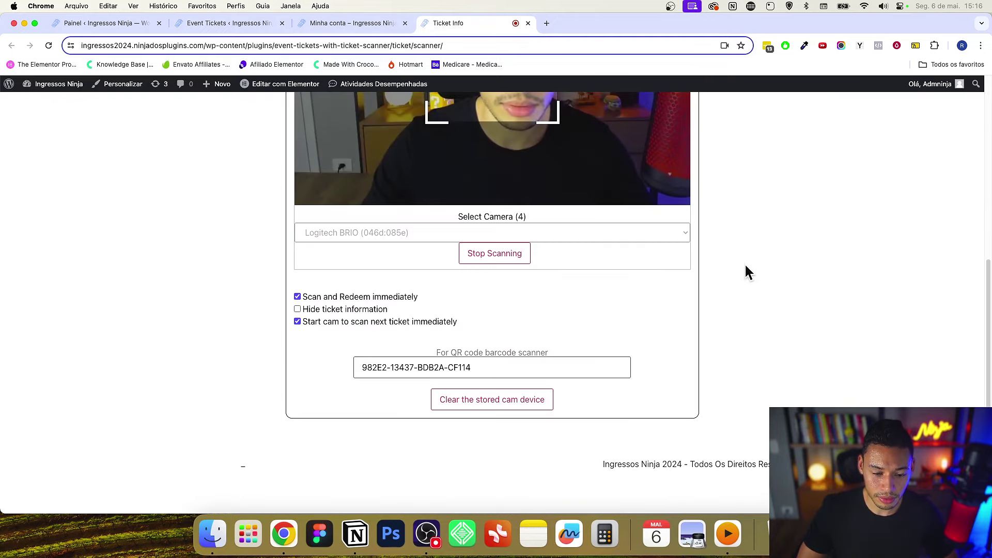
pyautogui.hotkey('ctrl', 'shift', 'Tab')
pyautogui.moveTo(637, 309); pyautogui.dragTo(539, 308)
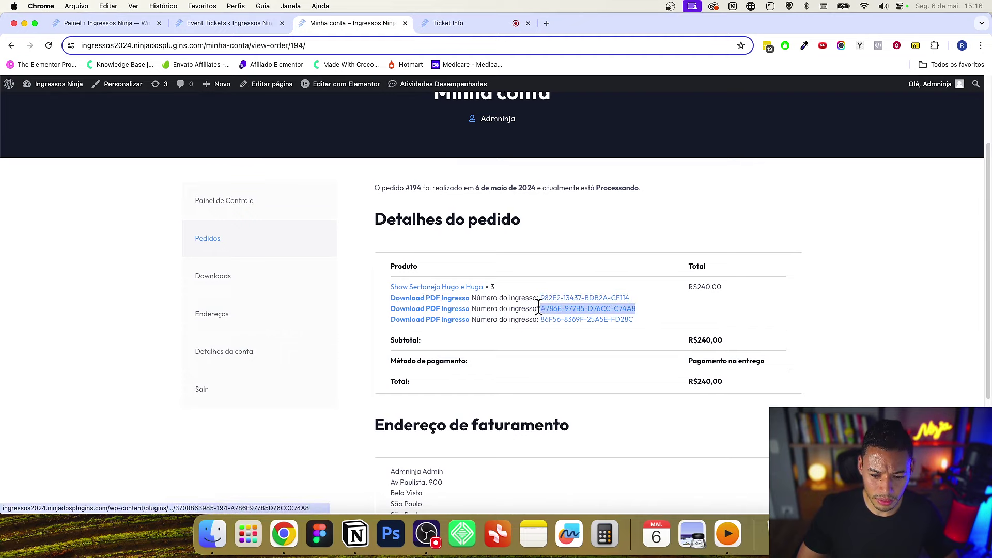
pyautogui.click(444, 299)
pyautogui.tripleClick(518, 324)
pyautogui.press('super+c')
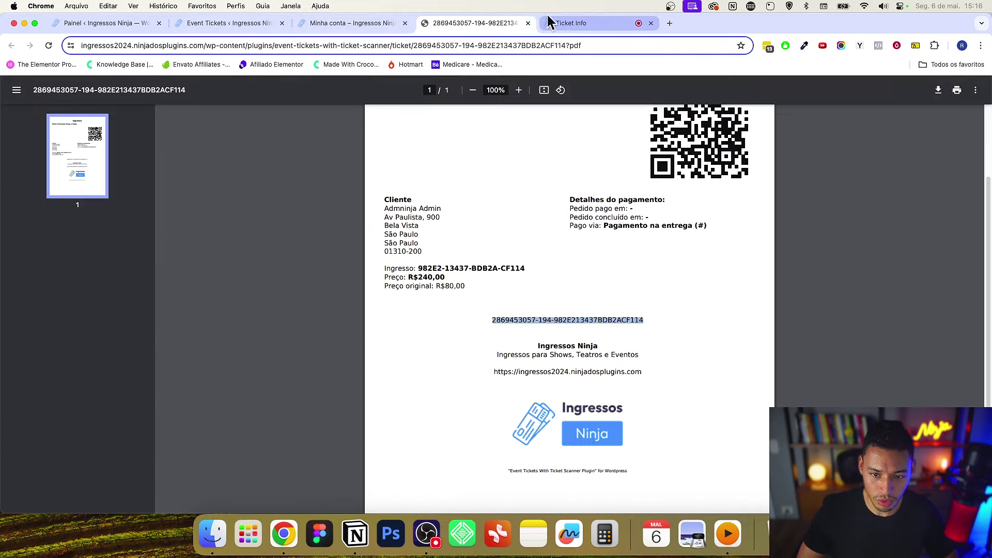
pyautogui.click(571, 22)
pyautogui.doubleClick(505, 369)
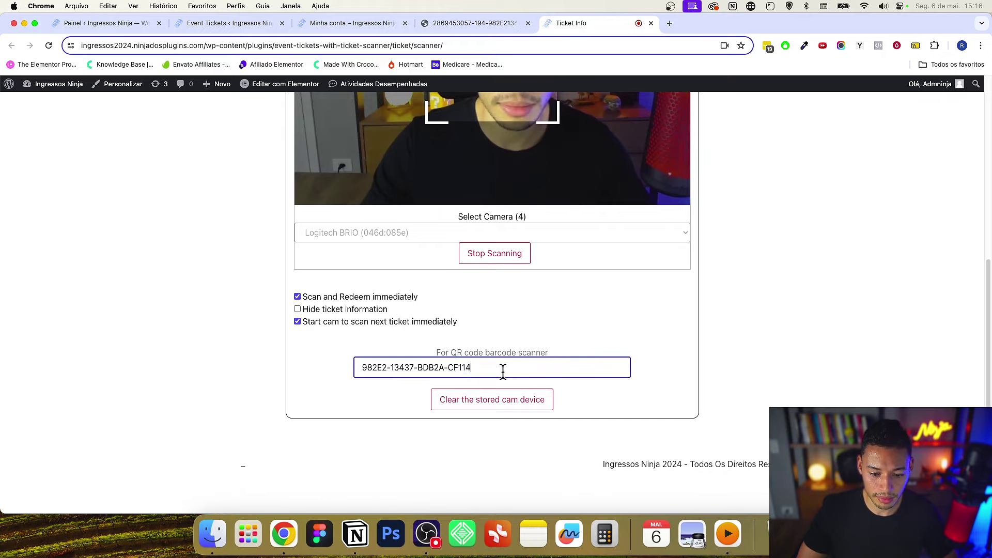
pyautogui.press('super+v')
pyautogui.press('Return')
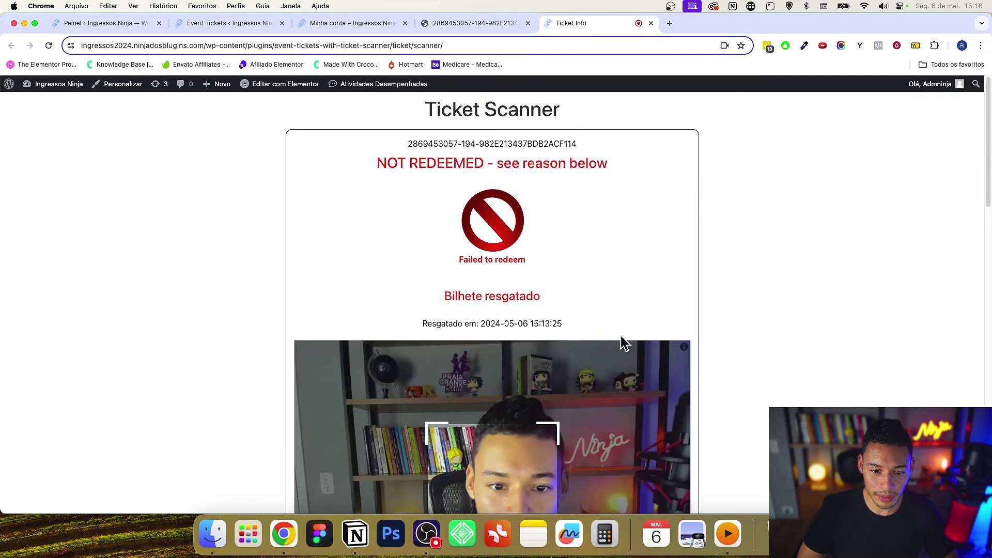
# - Open the order's third ticket page and copy its ticket ID from under the QR code
pyautogui.moveTo(477, 163); pyautogui.dragTo(534, 288)
pyautogui.click(637, 281)
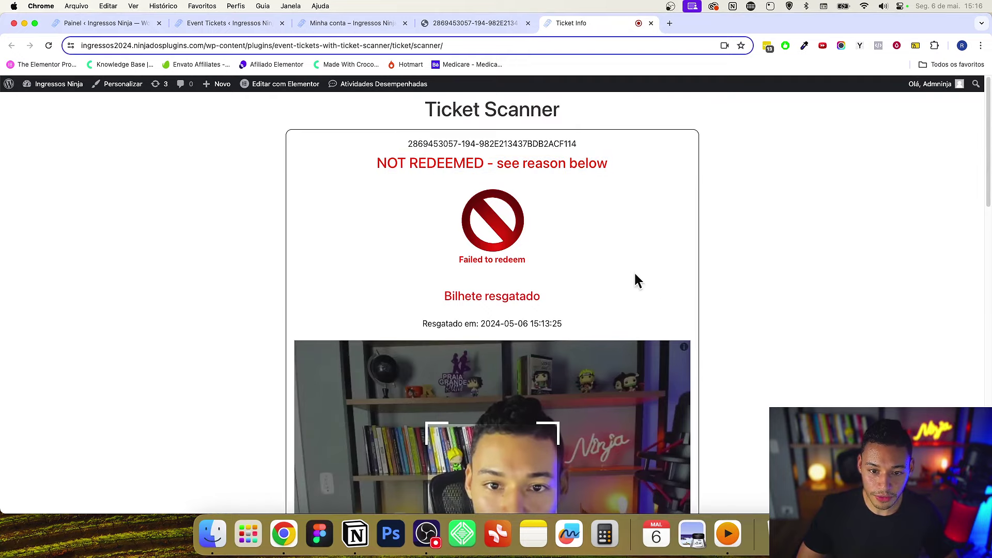
pyautogui.click(392, 23)
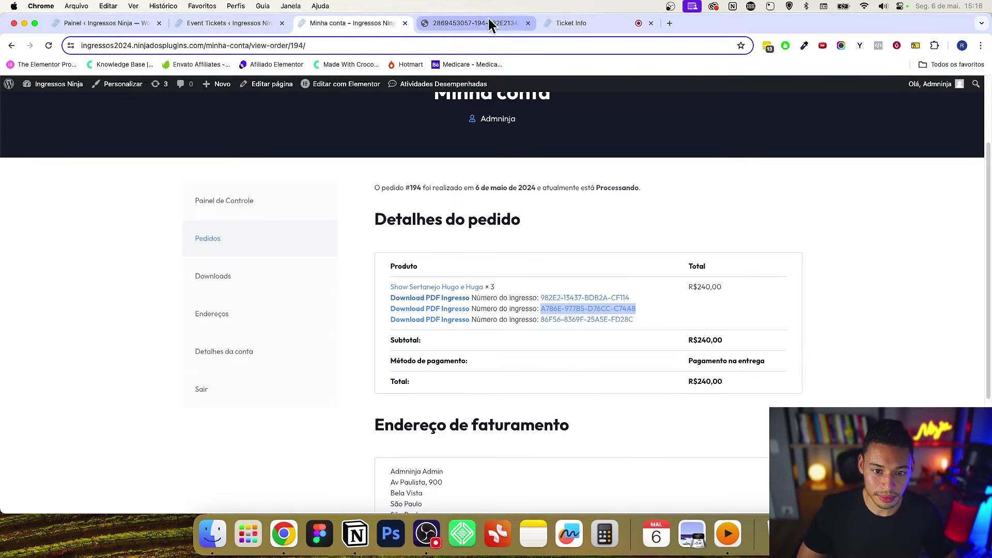
pyautogui.click(563, 321)
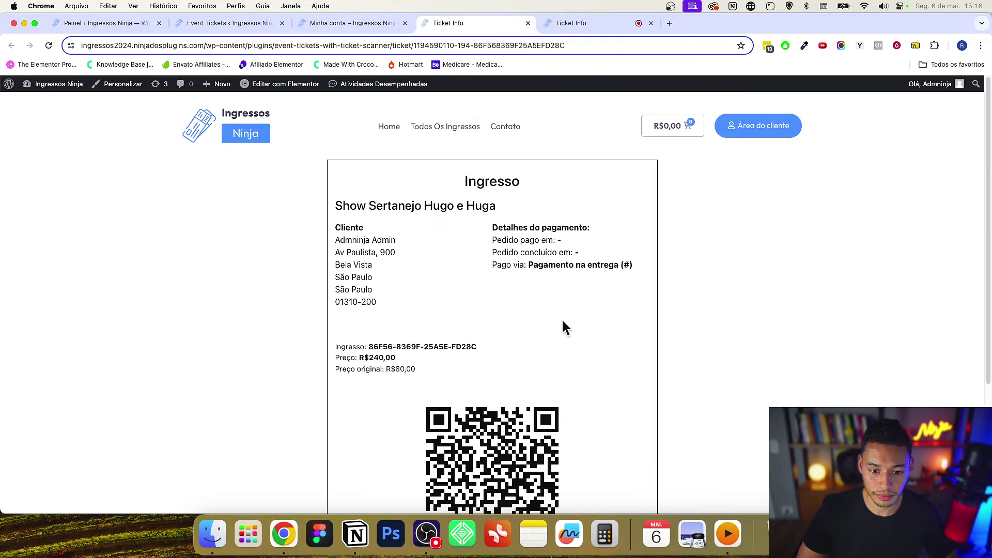
pyautogui.scroll(-4, 561, 318)
pyautogui.doubleClick(514, 375)
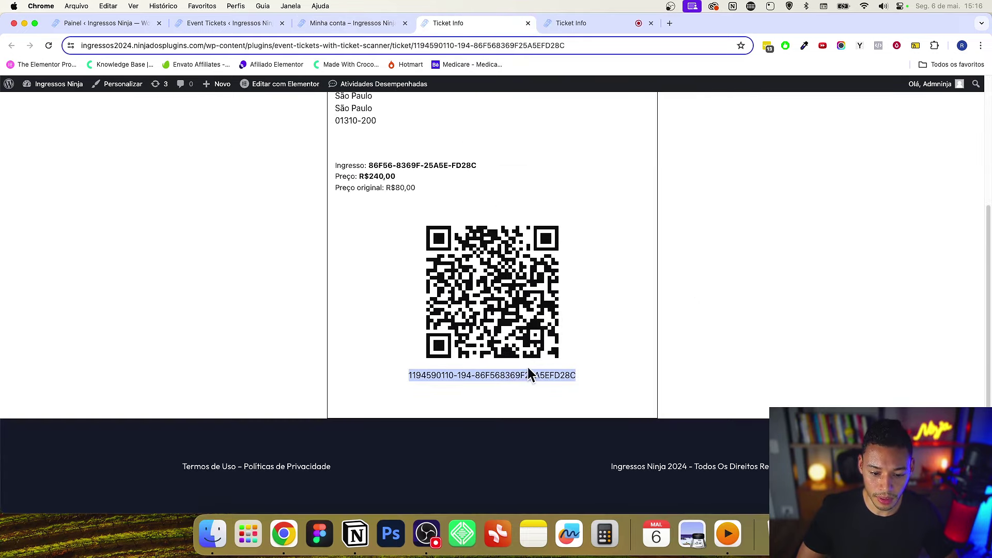
pyautogui.hotkey('ctrl', 'Tab')
# - Restart the scanner, paste the third ticket's ID into the ticket field, and redeem it
pyautogui.scroll(-5, 491, 336)
pyautogui.click(496, 225)
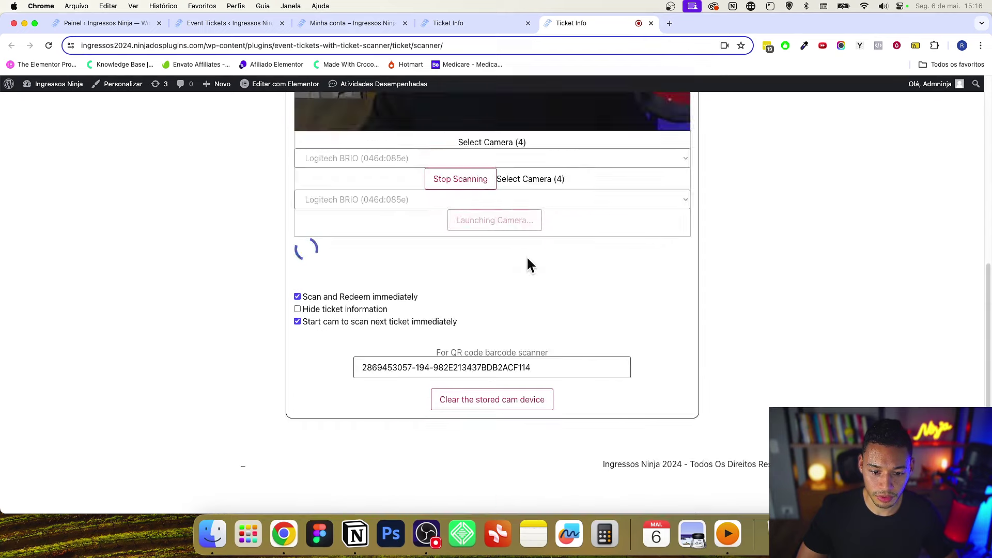
pyautogui.scroll(-2, 461, 403)
pyautogui.tripleClick(461, 398)
pyautogui.press('super+v')
pyautogui.press('Return')
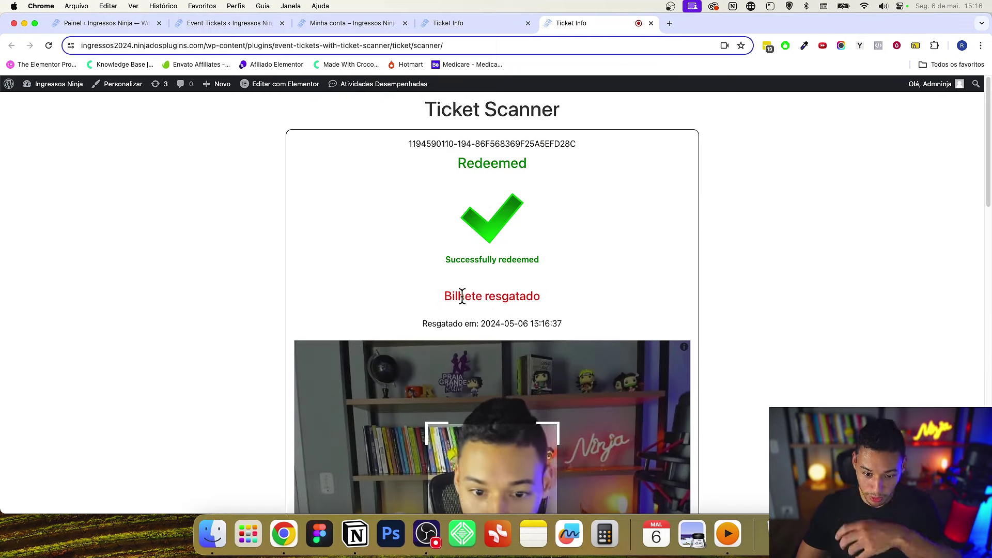
# - Check the redeemed message, briefly revisiting the third ticket's page
pyautogui.moveTo(457, 296); pyautogui.dragTo(533, 296)
pyautogui.scroll(-3, 577, 182)
pyautogui.press('super+alt+Left')
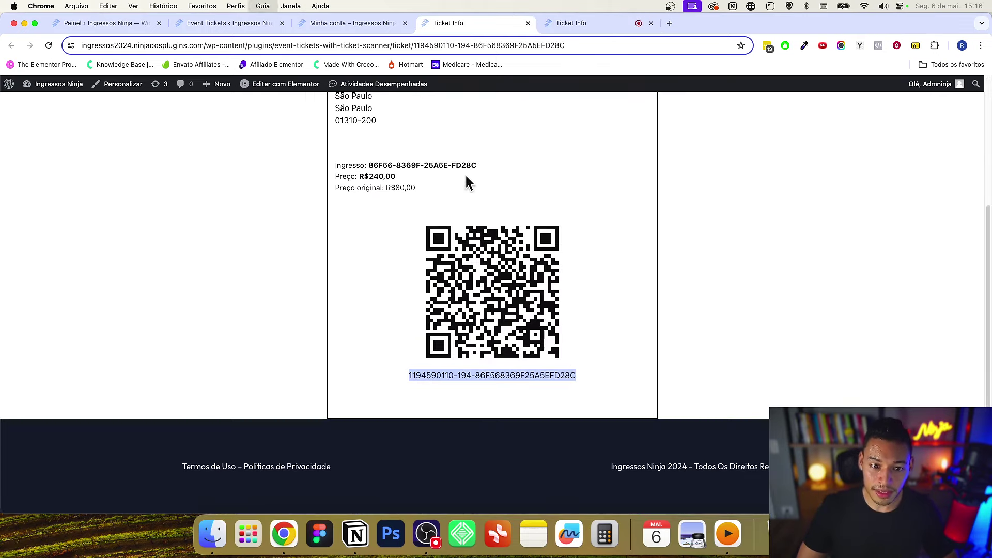
pyautogui.scroll(3, 471, 196)
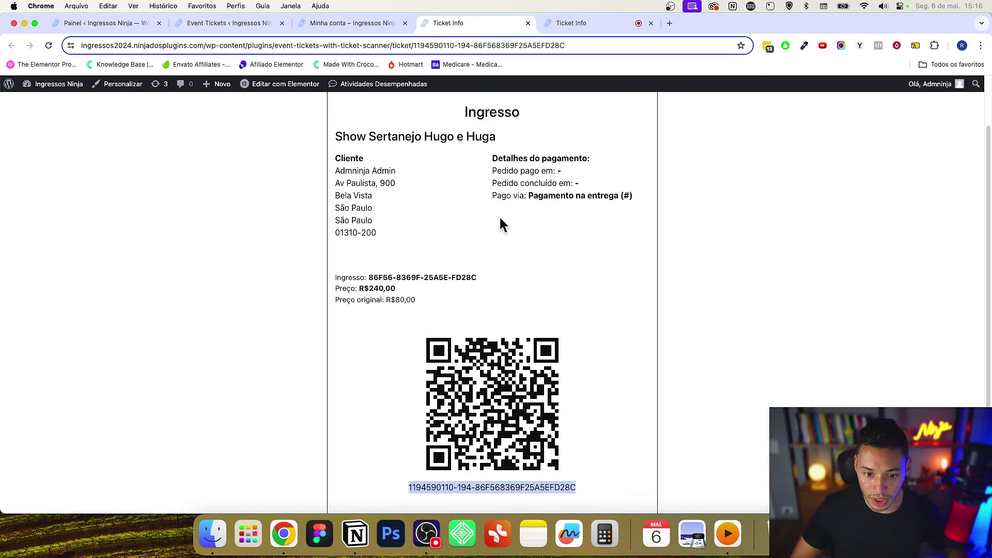
pyautogui.press('super+alt+Right')
# - Examine the Redeemed status text on the scanner result
pyautogui.moveTo(451, 166); pyautogui.dragTo(614, 219)
pyautogui.moveTo(505, 157); pyautogui.dragTo(489, 248)
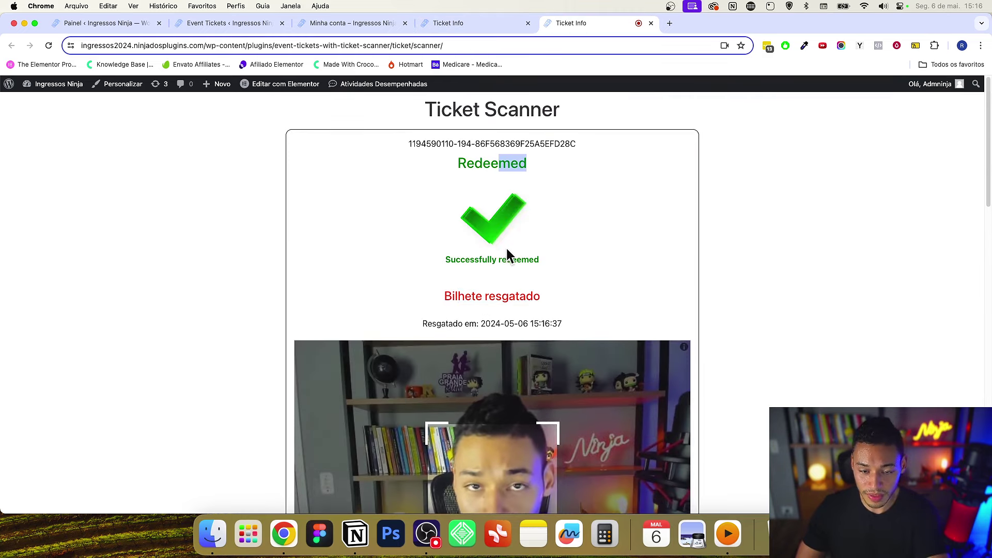
pyautogui.click(481, 172)
pyautogui.moveTo(527, 164); pyautogui.dragTo(490, 163)
pyautogui.moveTo(505, 243); pyautogui.dragTo(567, 279)
pyautogui.click(567, 277)
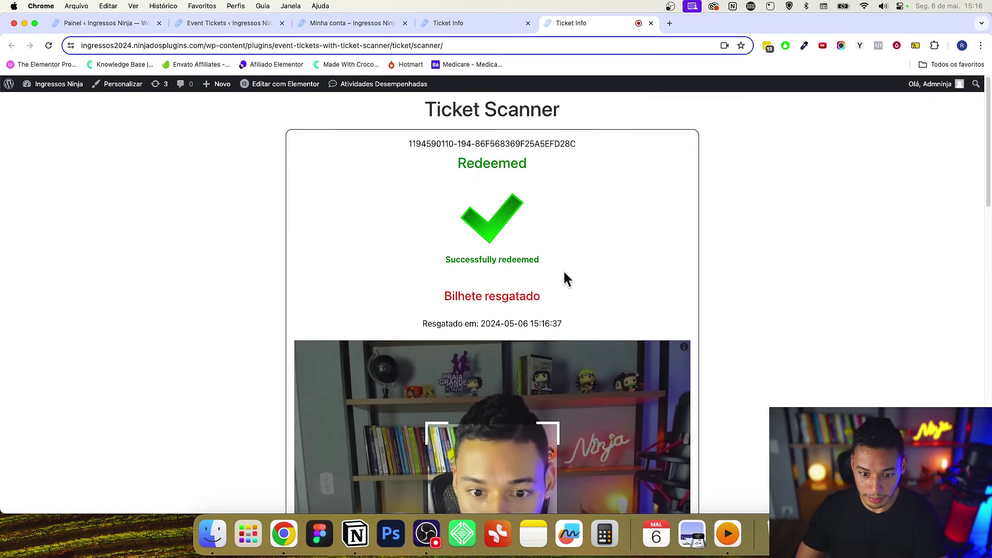
pyautogui.scroll(-7, 560, 265)
pyautogui.scroll(8, 547, 255)
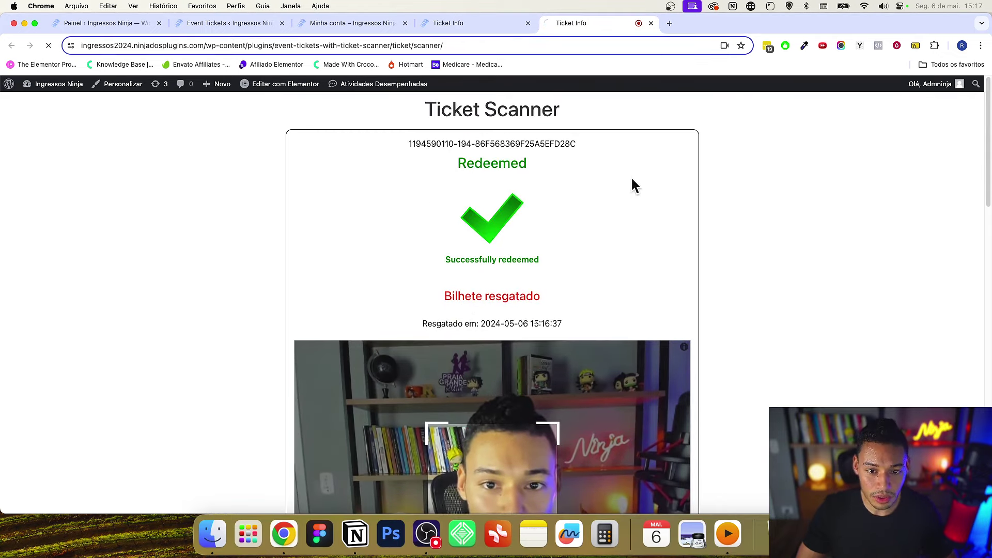
# - Reload the scanner and resubmit the same ticket ID for a second redemption attempt
pyautogui.press('super+r')
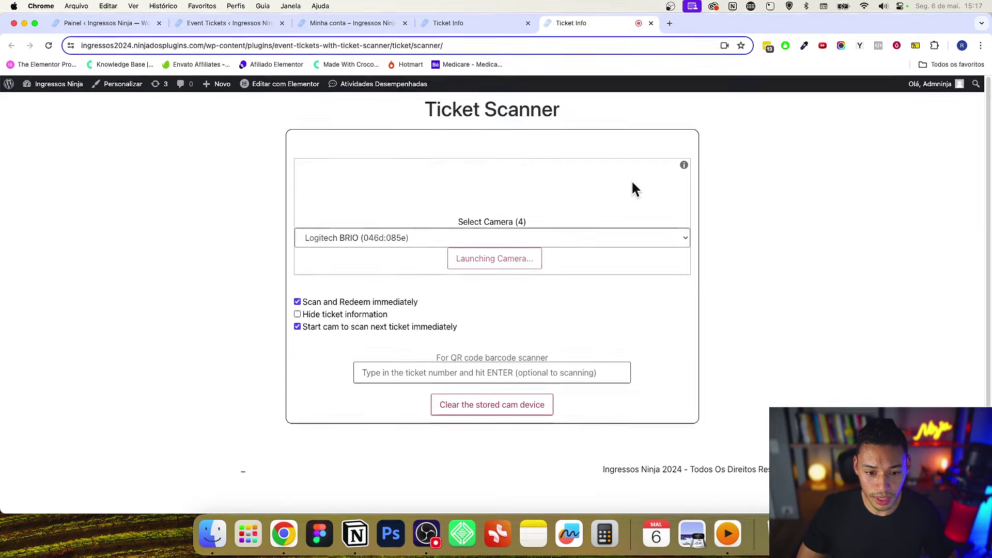
pyautogui.scroll(-3, 486, 376)
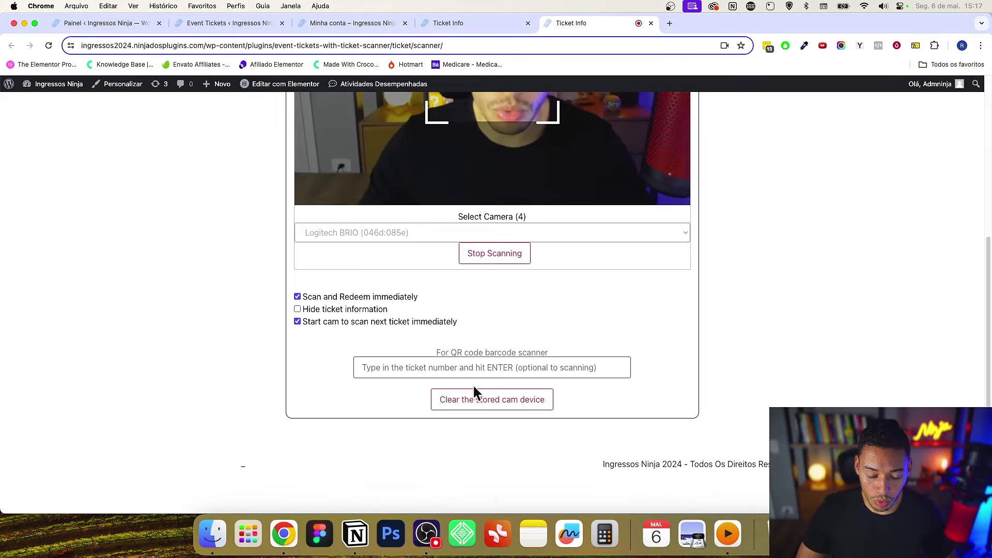
pyautogui.click(503, 397)
pyautogui.press('super+v')
pyautogui.press('Return')
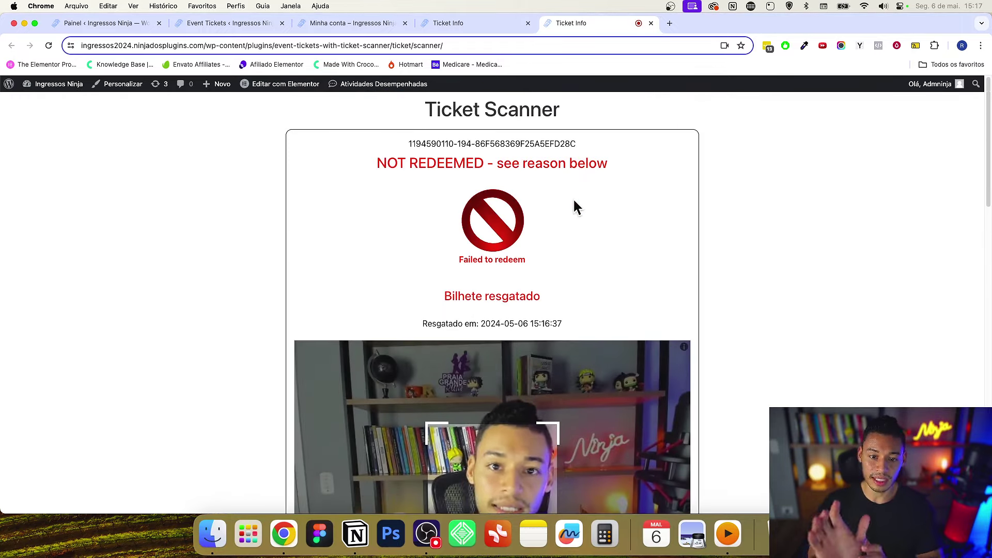
pyautogui.scroll(-4, 703, 230)
pyautogui.scroll(-6, 723, 230)
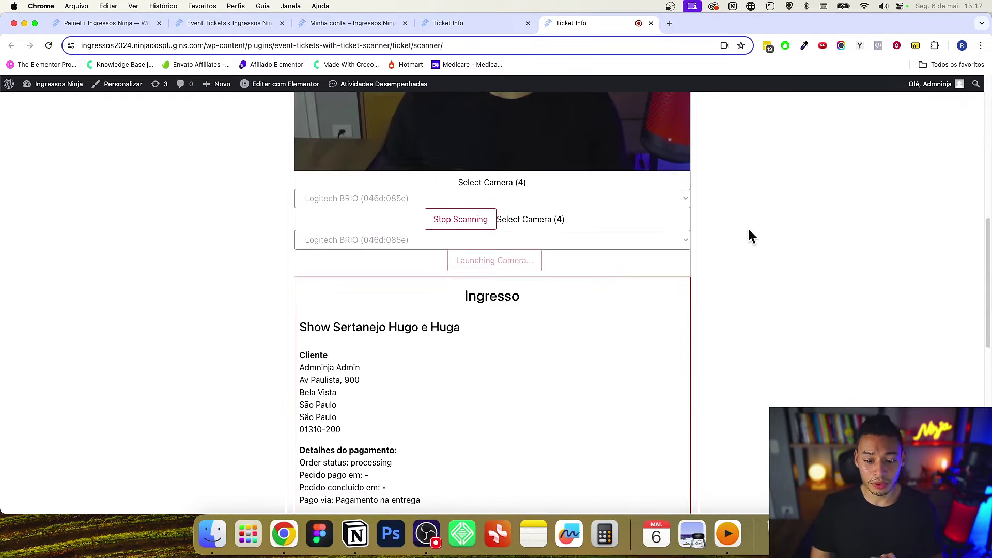
pyautogui.scroll(6, 482, 234)
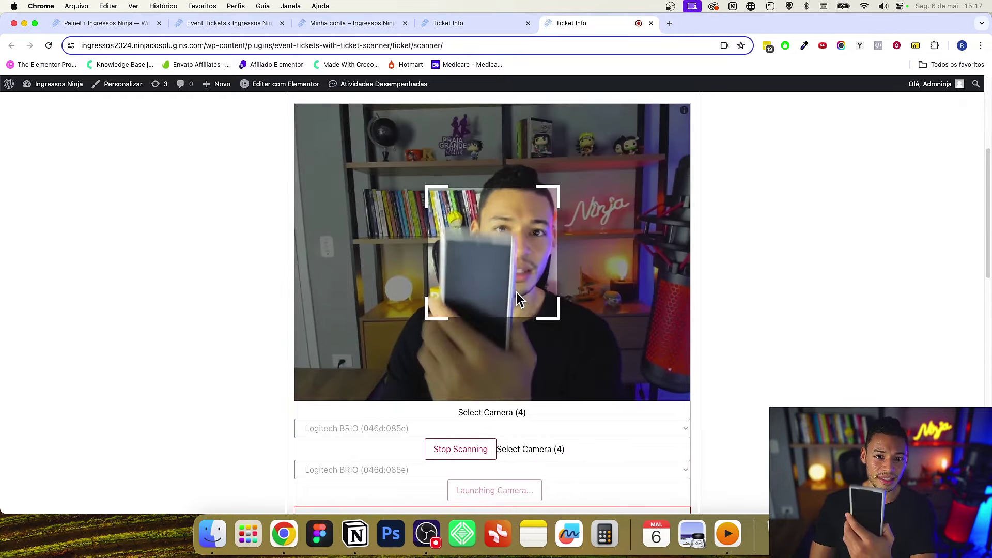
pyautogui.scroll(-2, 751, 347)
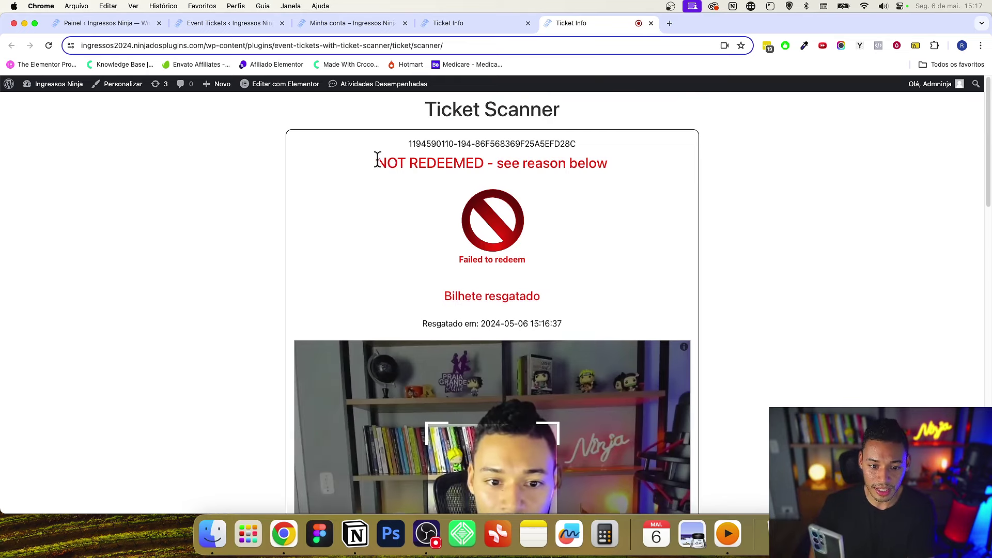
pyautogui.click(669, 253)
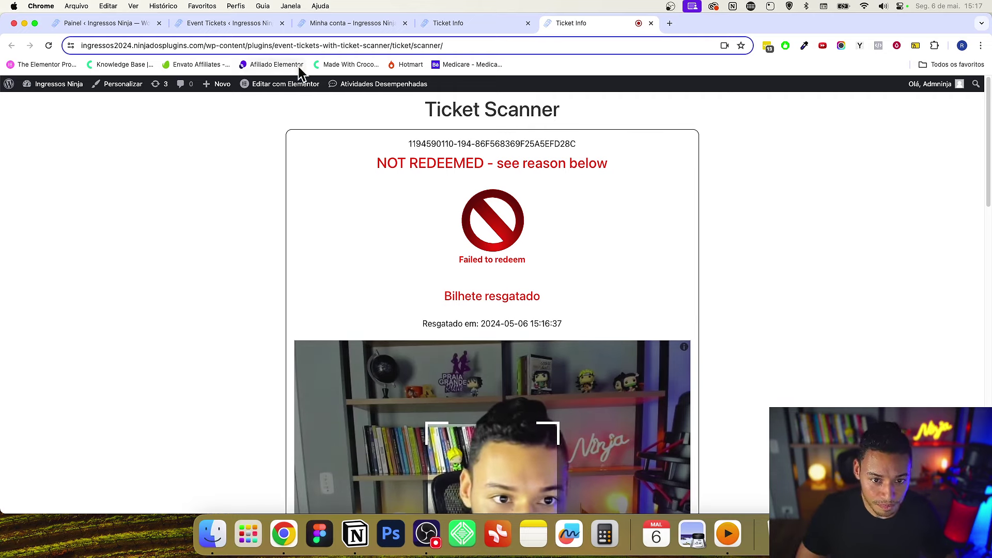
pyautogui.click(255, 23)
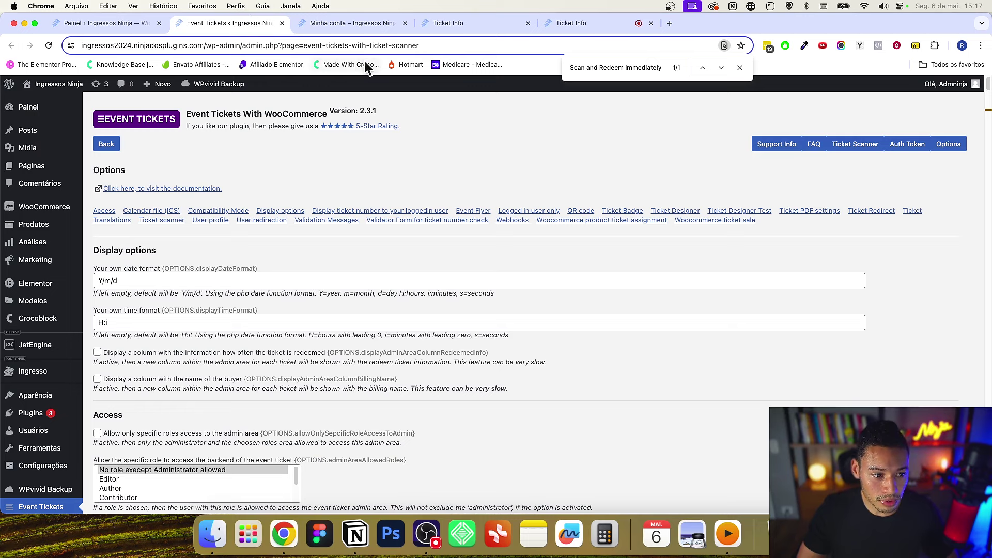
pyautogui.scroll(-5, 129, 414)
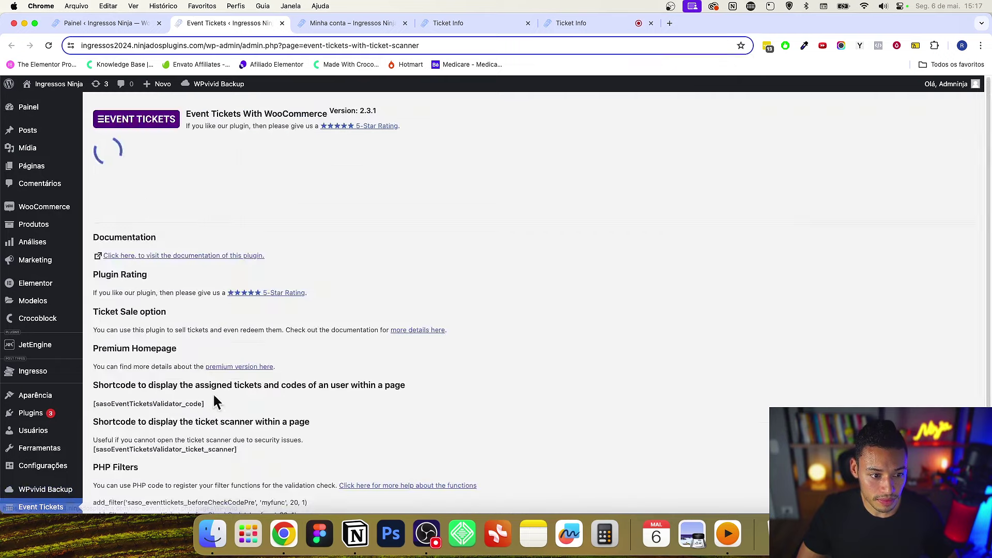
pyautogui.scroll(-5, 680, 258)
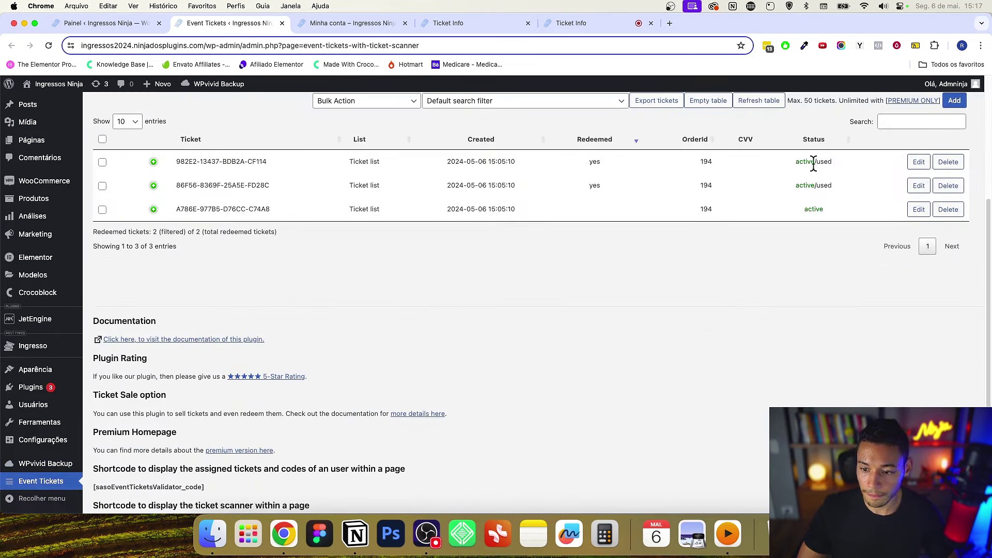
pyautogui.click(827, 188)
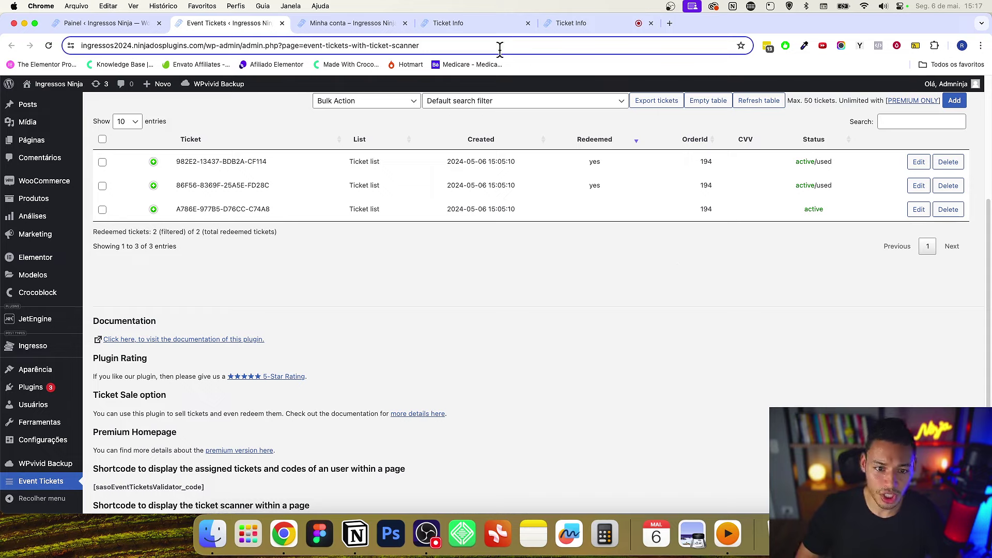
pyautogui.click(486, 23)
pyautogui.click(554, 23)
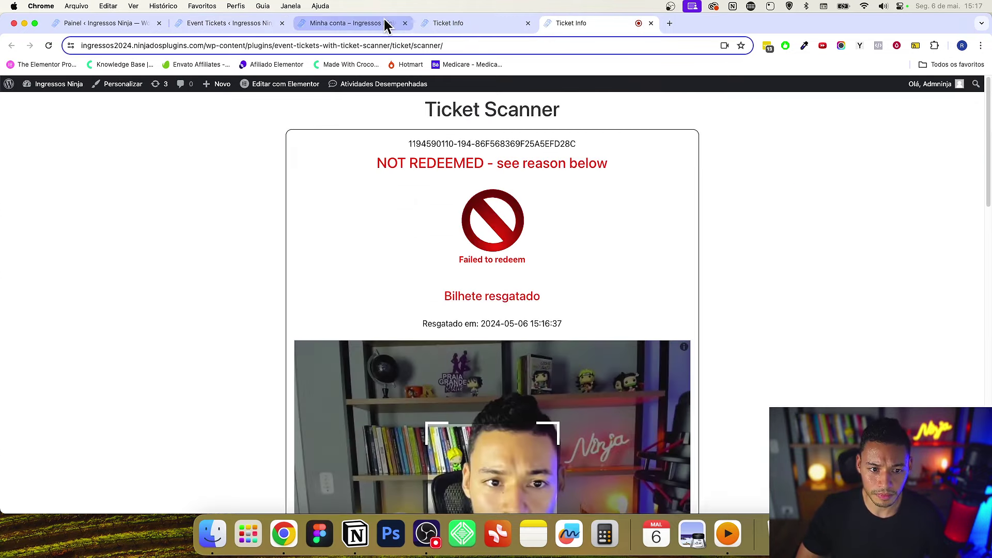
# - Close the third-ticket and old scanner tabs, then launch a fresh Ticket Scanner tab
pyautogui.click(387, 22)
pyautogui.click(472, 23)
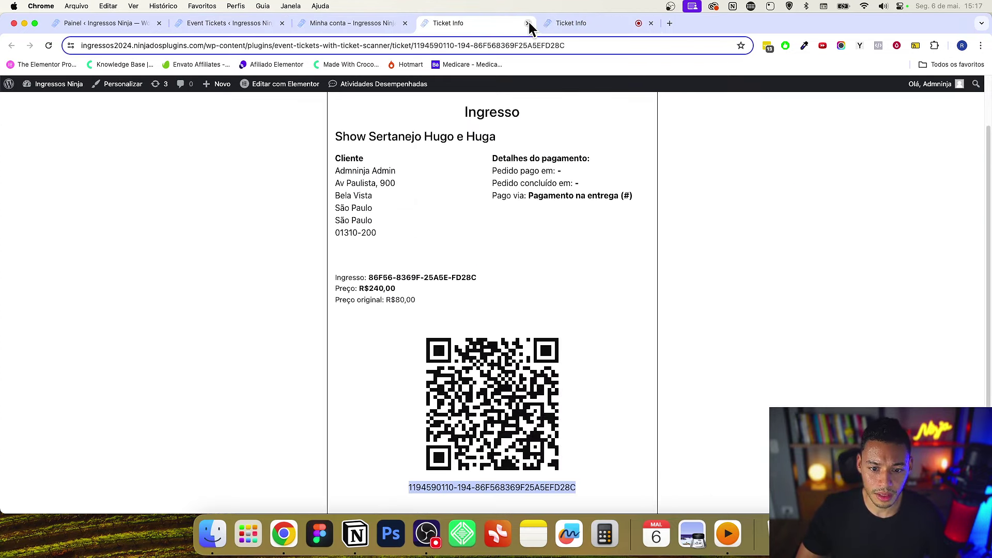
pyautogui.click(528, 23)
pyautogui.click(528, 22)
pyautogui.moveTo(234, 27); pyautogui.dragTo(351, 23)
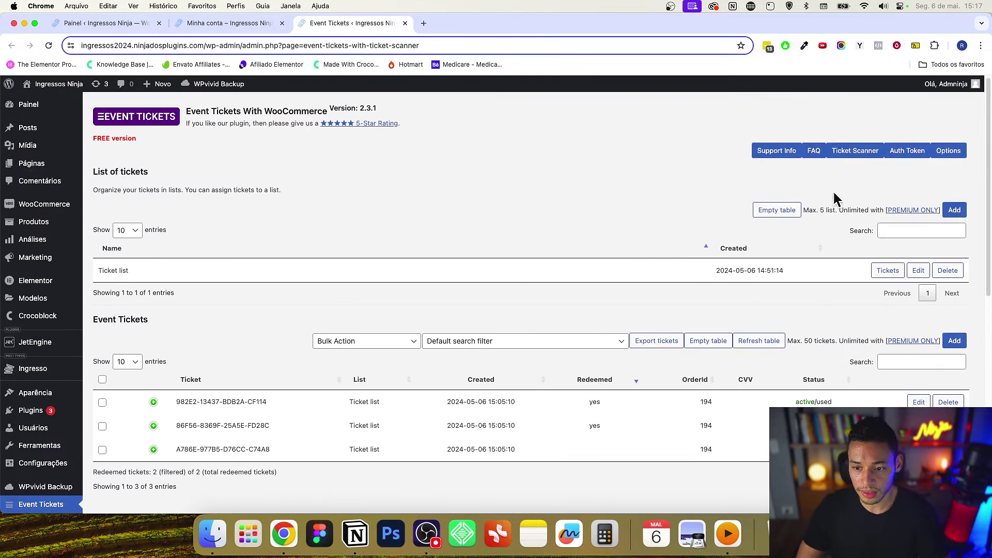
pyautogui.click(855, 153)
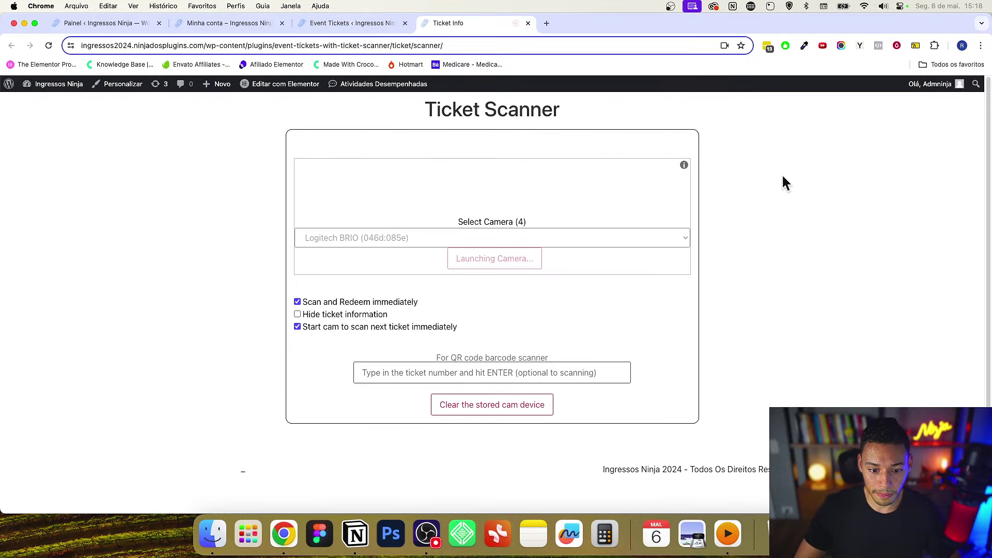
# - Scan the third ticket's QR code with the webcam, then reload the scanner page
pyautogui.scroll(-3, 774, 178)
pyautogui.scroll(-2, 774, 182)
pyautogui.scroll(4, 776, 186)
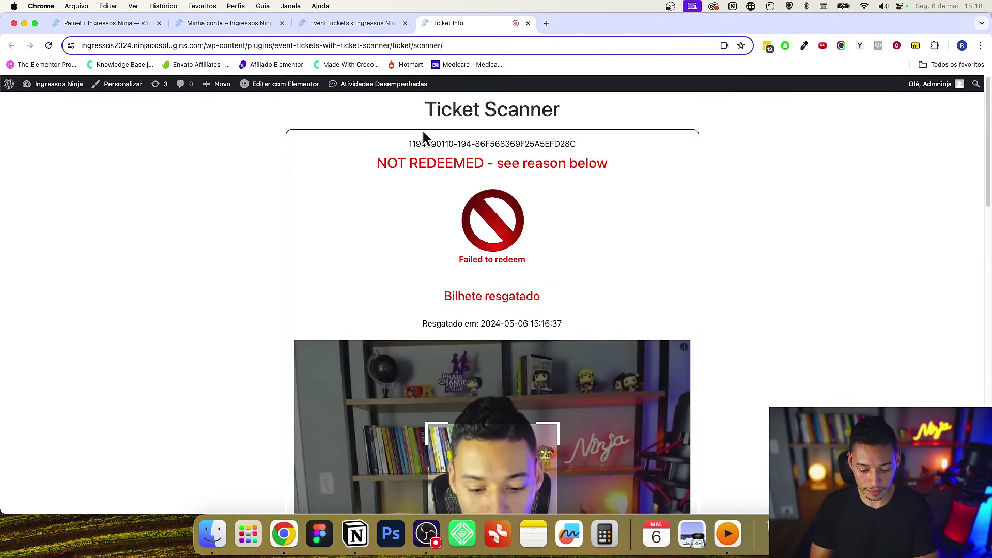
pyautogui.scroll(-5, 605, 248)
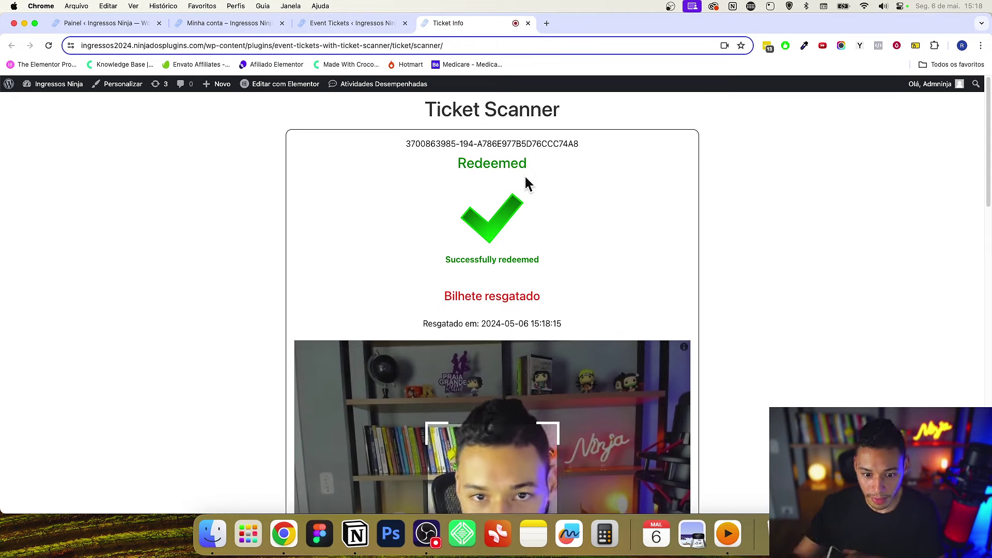
pyautogui.click(460, 46)
pyautogui.press('Return')
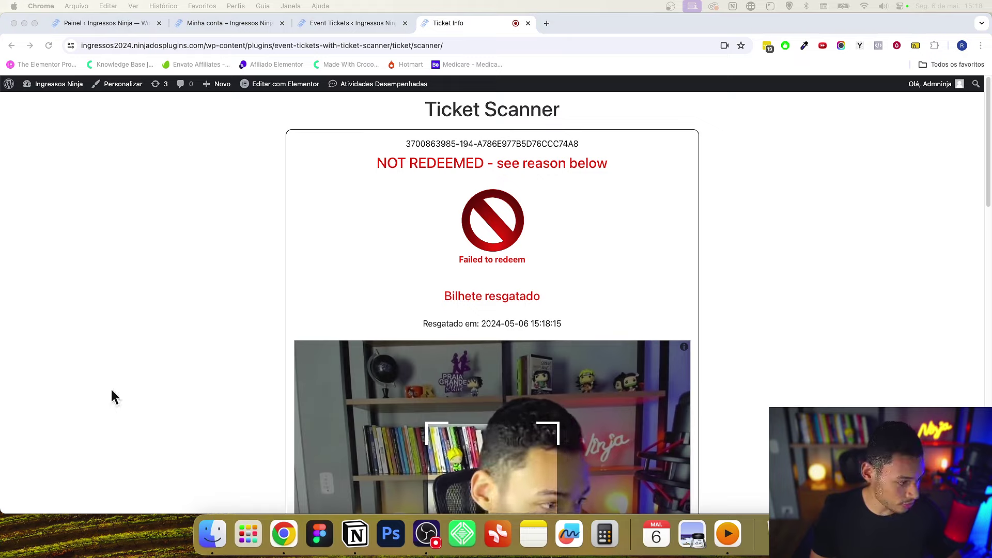
pyautogui.click(789, 235)
pyautogui.scroll(-10, 804, 233)
pyautogui.scroll(-12, 804, 233)
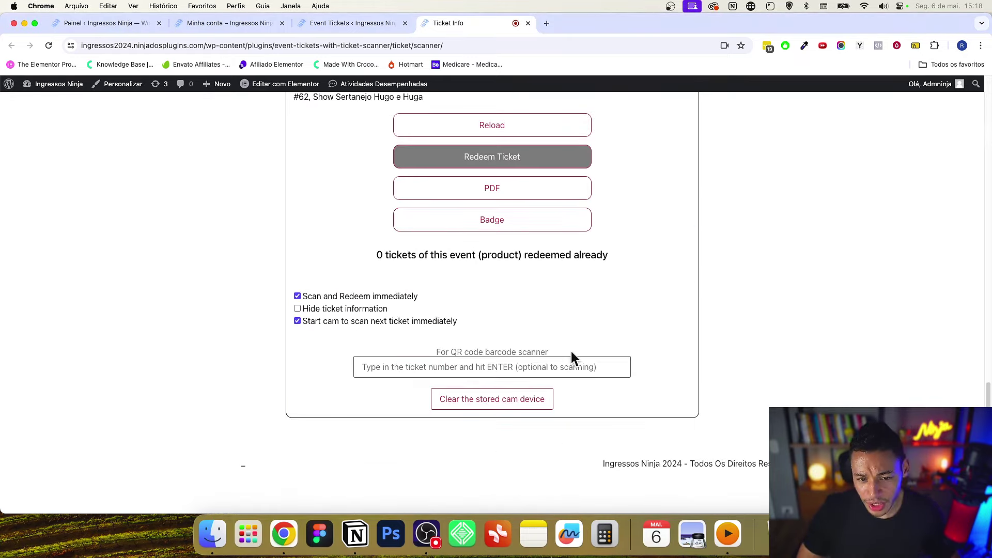
pyautogui.scroll(2, 498, 262)
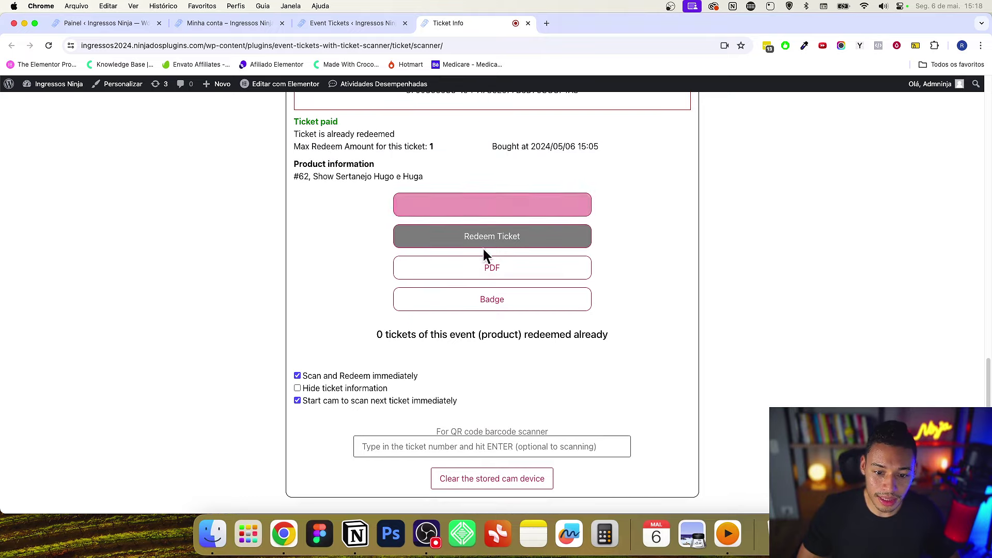
pyautogui.scroll(-2, 525, 387)
pyautogui.scroll(20, 538, 362)
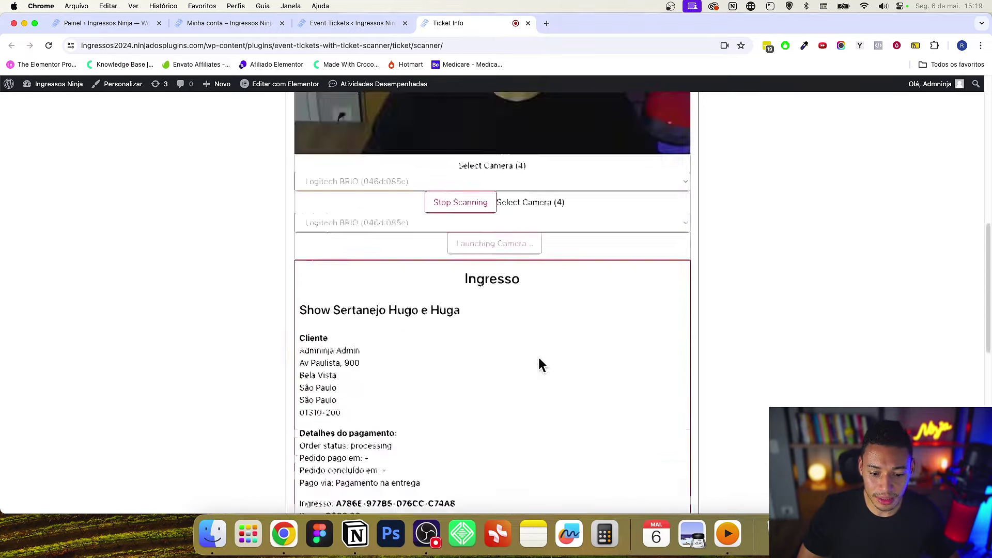
pyautogui.press('super+1')
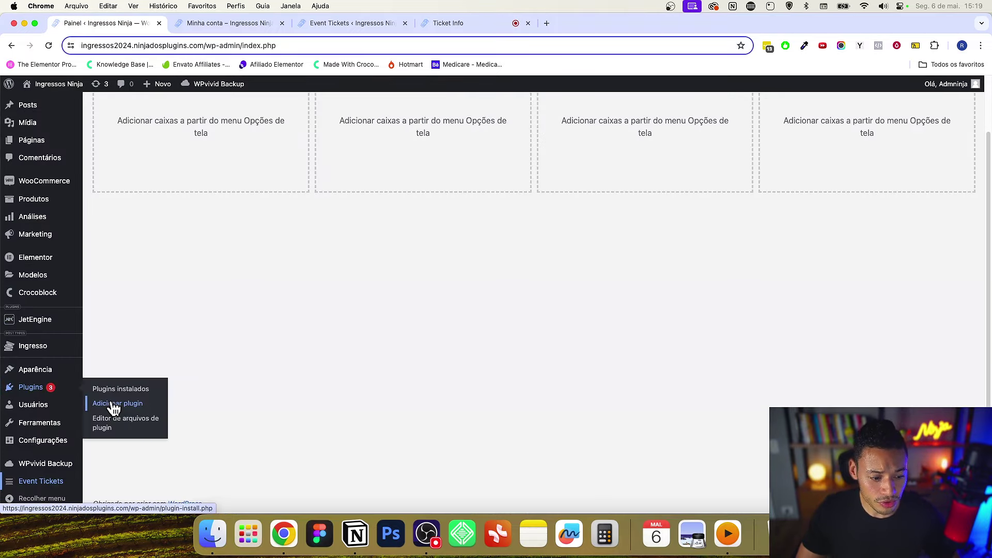
pyautogui.click(109, 389)
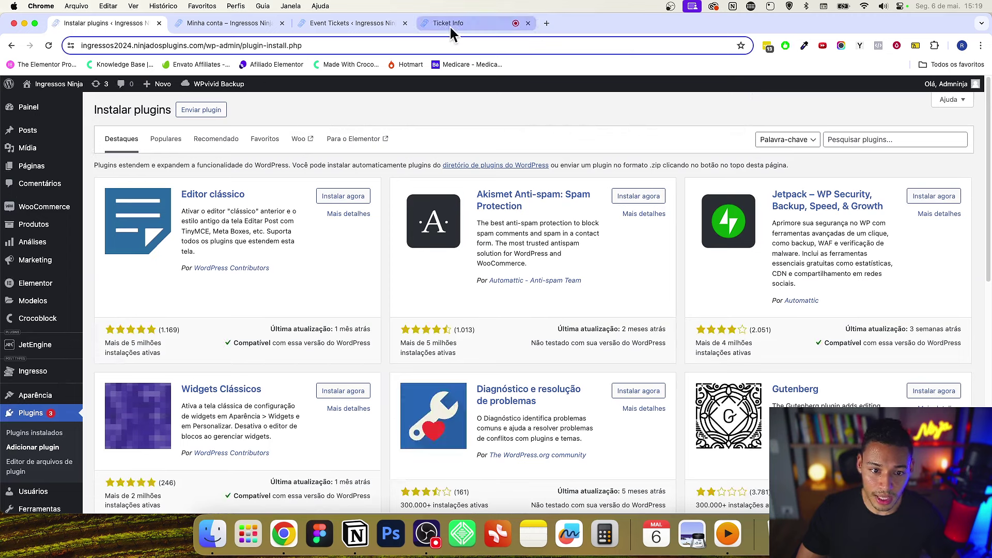
pyautogui.click(448, 23)
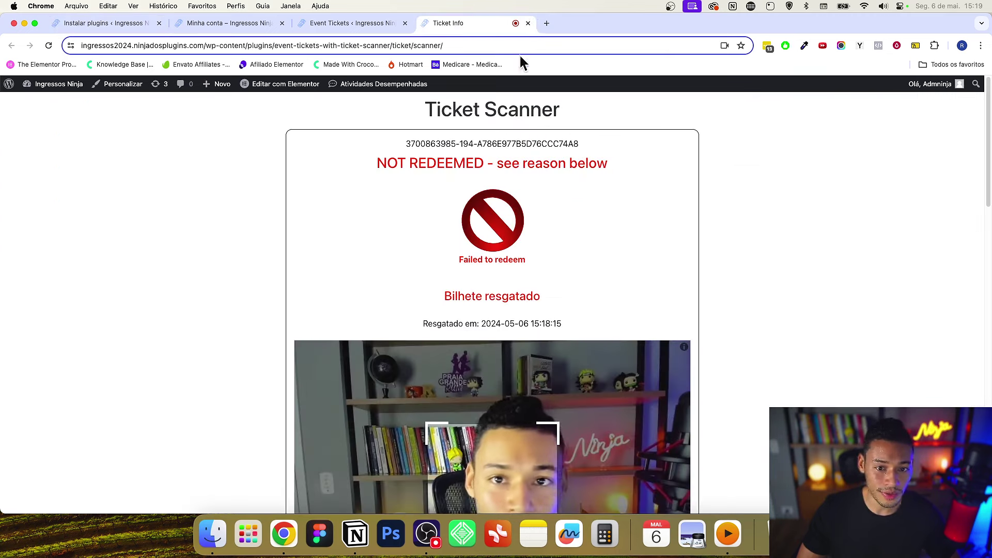
# - Review the scanner's redemption result, then close the Ticket Scanner tab
pyautogui.scroll(-10, 583, 217)
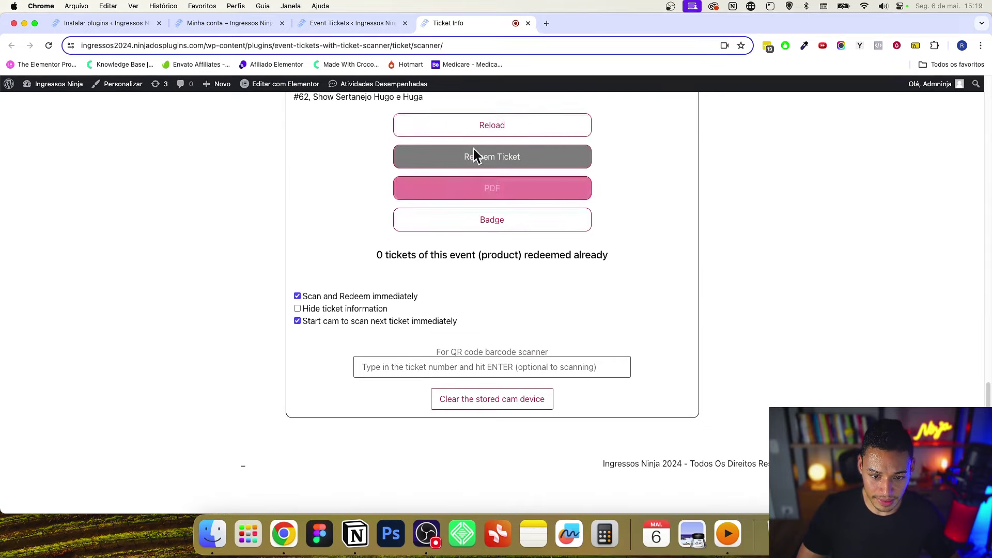
pyautogui.scroll(3, 560, 222)
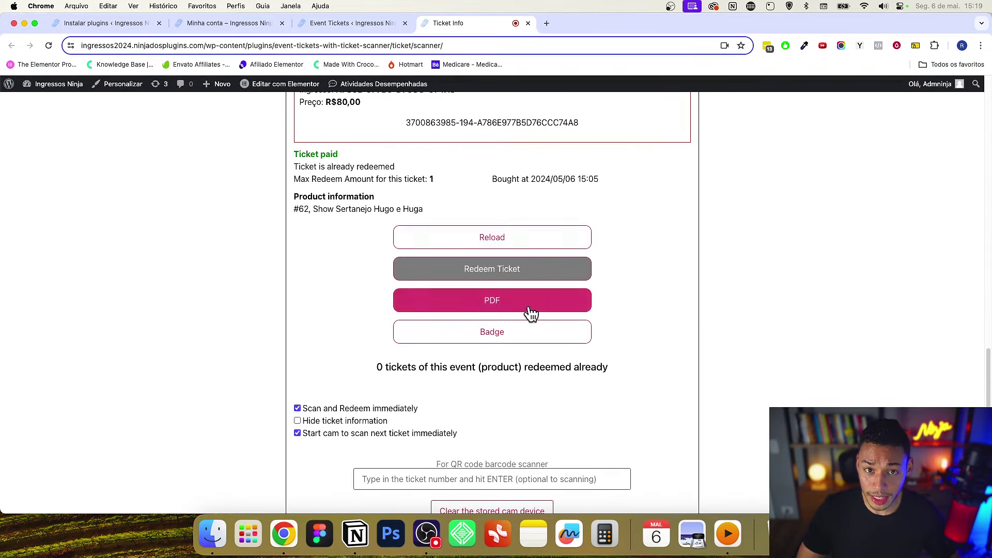
pyautogui.scroll(-3, 527, 331)
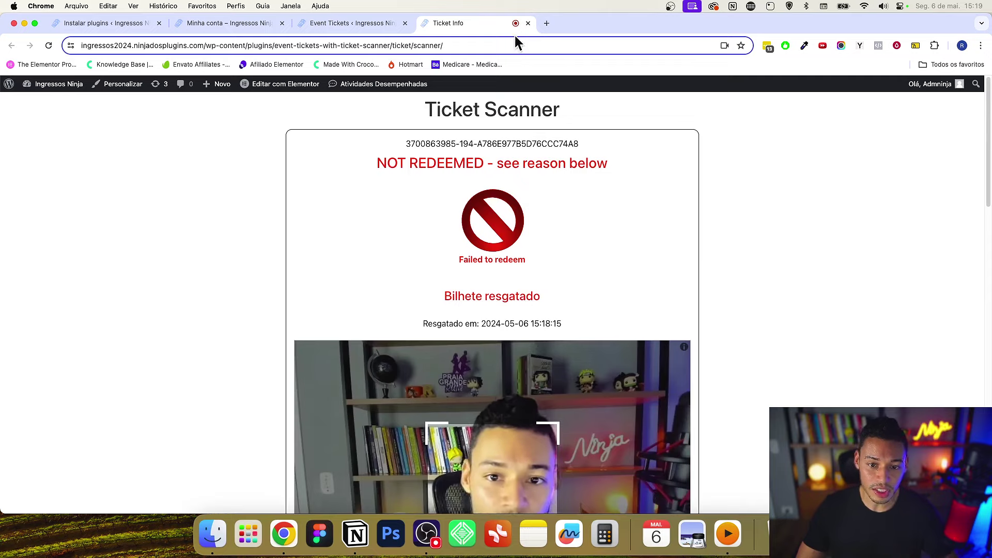
pyautogui.click(528, 24)
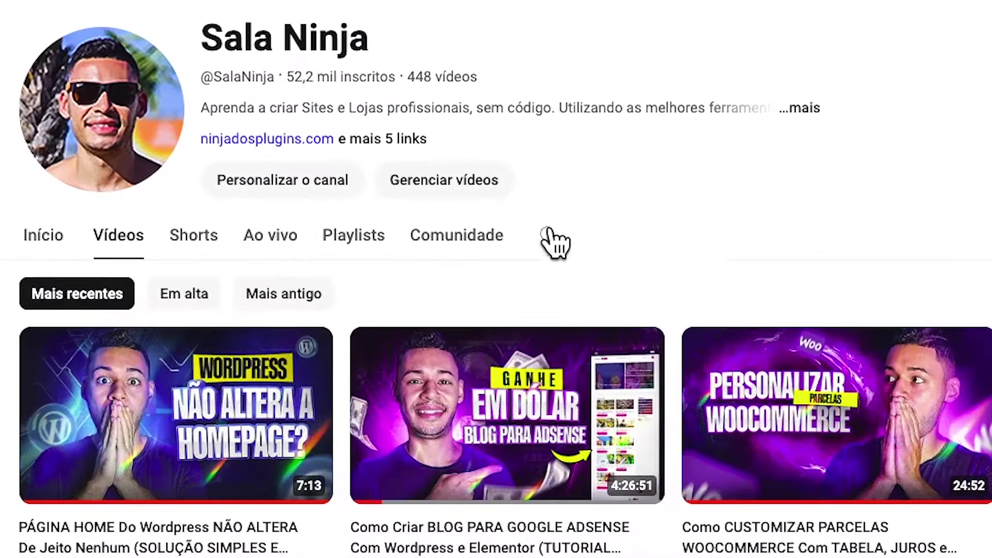
# - Search the YouTube channel's videos for 'tradução'
pyautogui.click(548, 233)
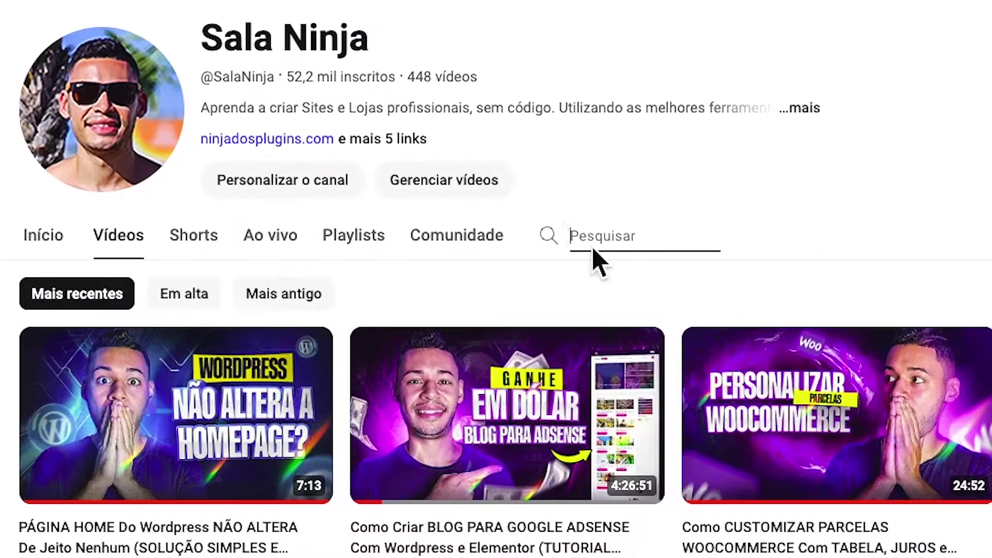
pyautogui.write('tradução')
pyautogui.press('Return')
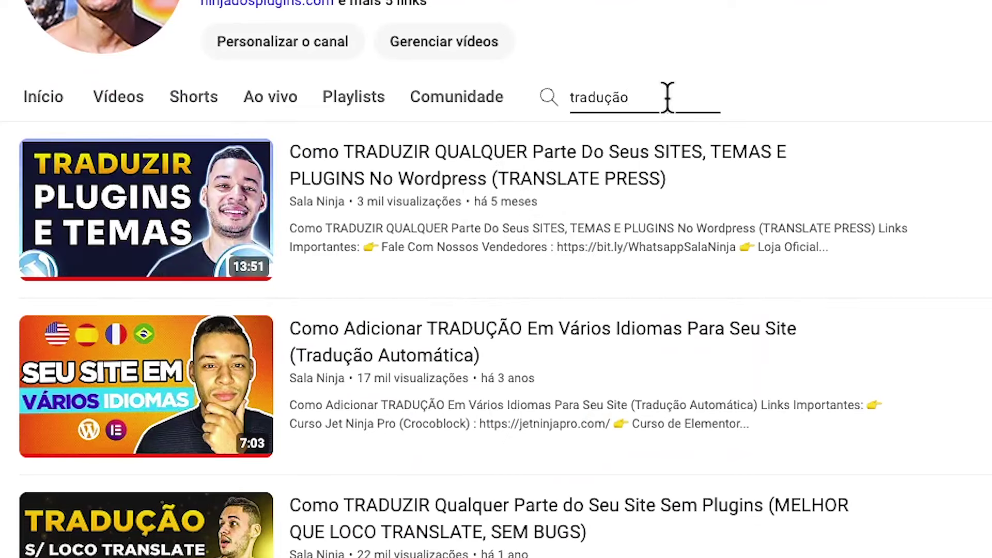
pyautogui.press('Escape')
# - Search the channel for 'css', browse the results, then return to the order details page
pyautogui.press('Return')
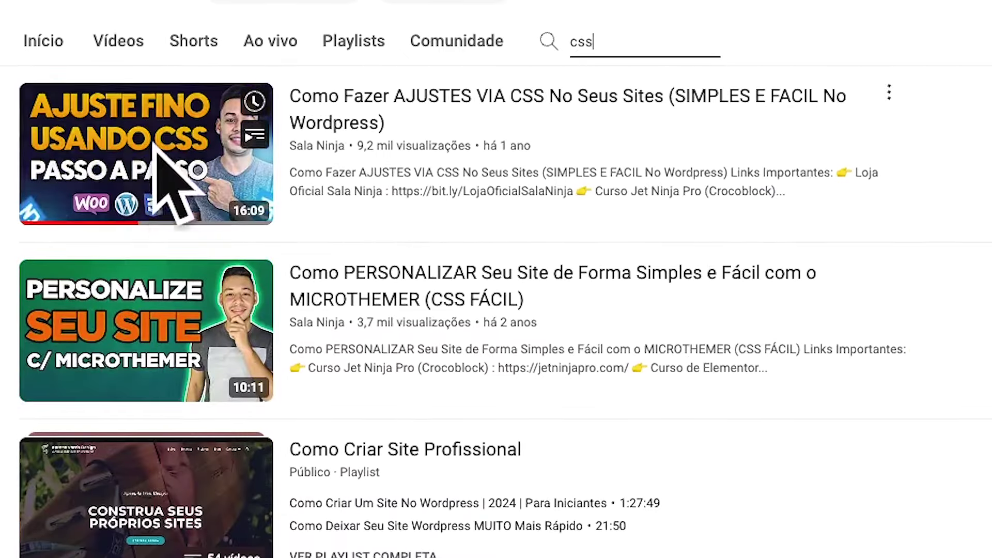
pyautogui.scroll(-5, 773, 296)
pyautogui.scroll(-5, 773, 297)
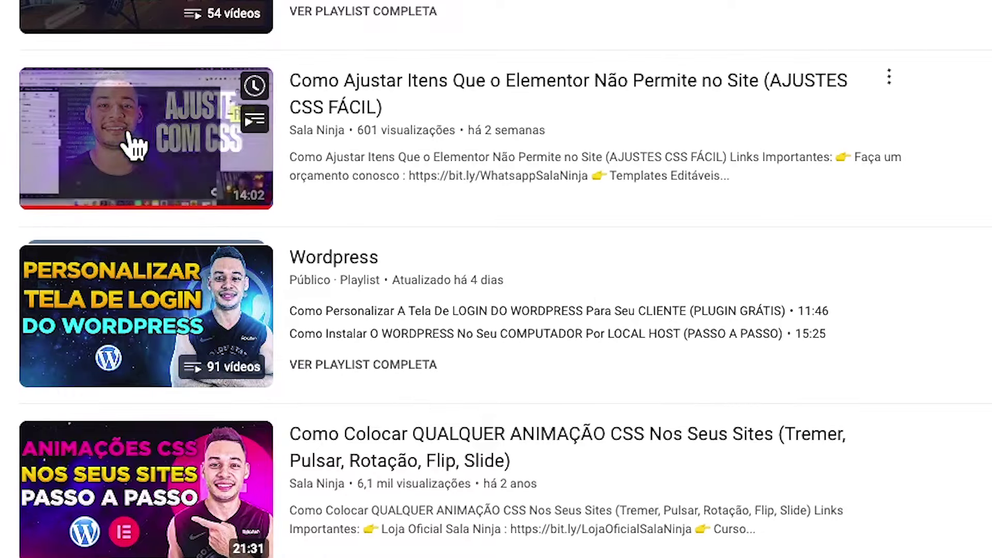
pyautogui.scroll(8, 881, 315)
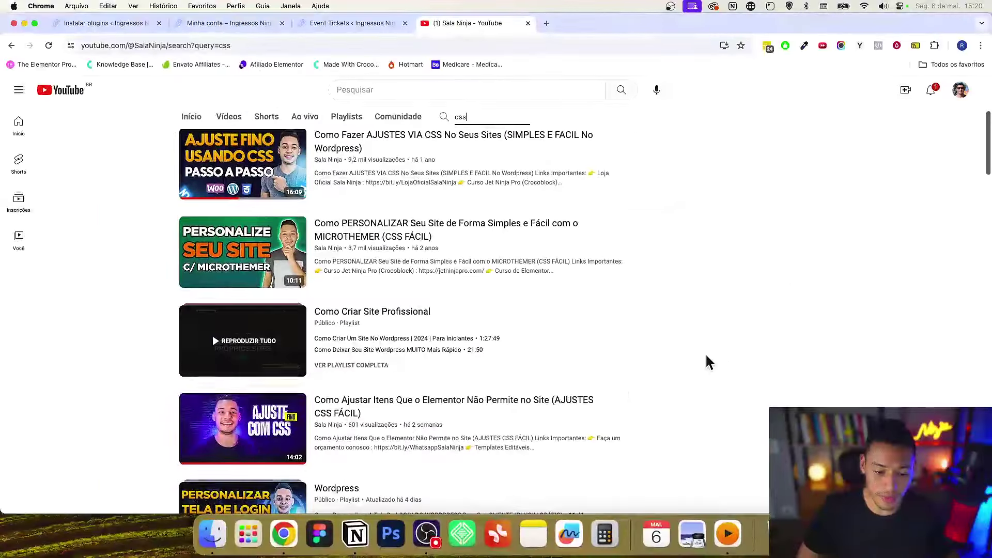
pyautogui.click(313, 24)
pyautogui.click(243, 23)
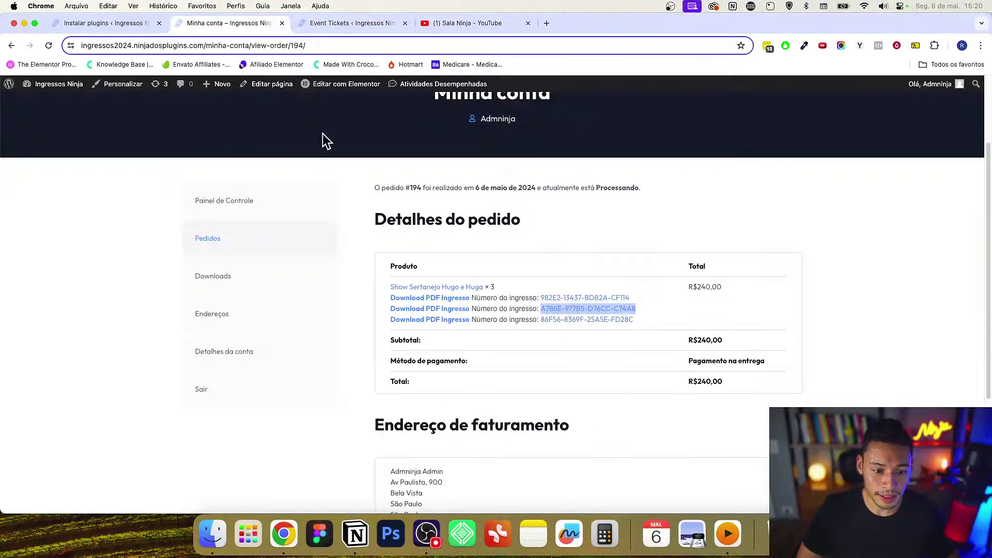
# - Return to the Event Tickets admin list for order 194's tickets
pyautogui.click(315, 28)
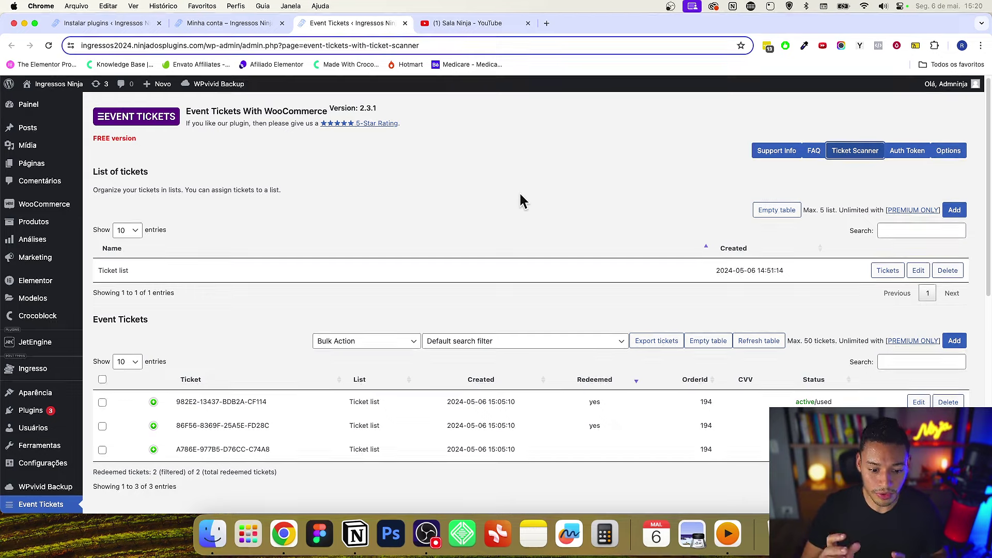
# - Reload the Event Tickets list and confirm all three order 194 tickets show redeemed, active/used
pyautogui.press('super+r')
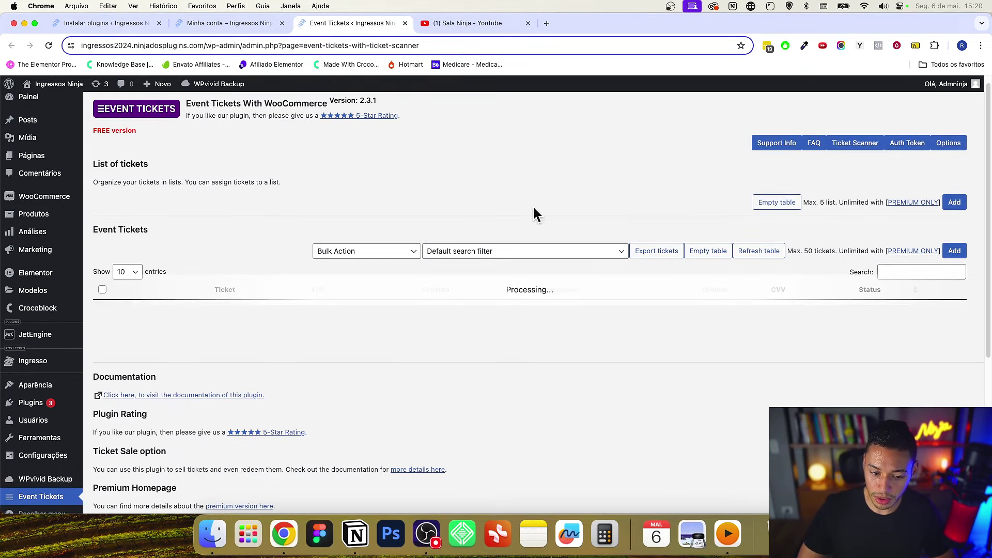
pyautogui.scroll(-3, 836, 352)
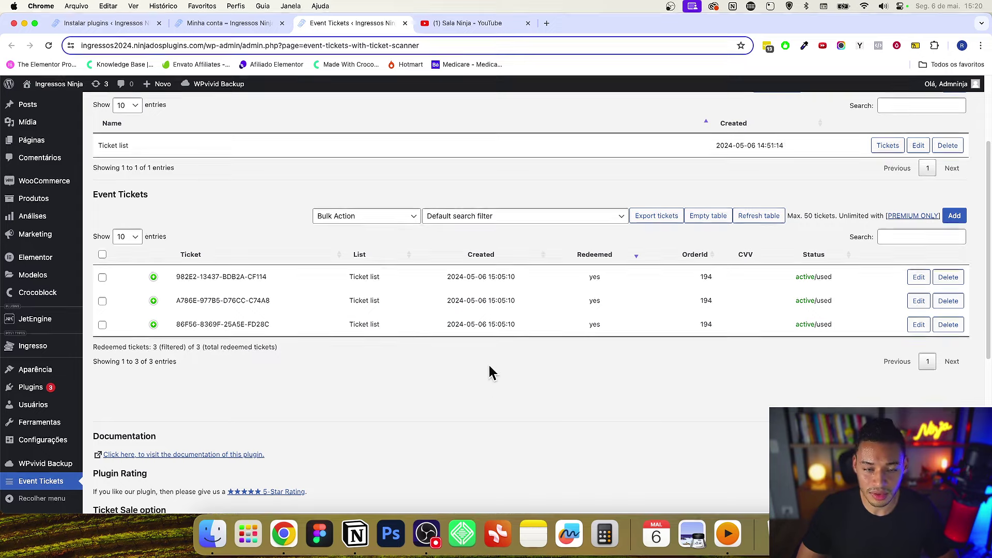
pyautogui.scroll(3, 493, 362)
pyautogui.scroll(-7, 514, 360)
pyautogui.scroll(7, 636, 385)
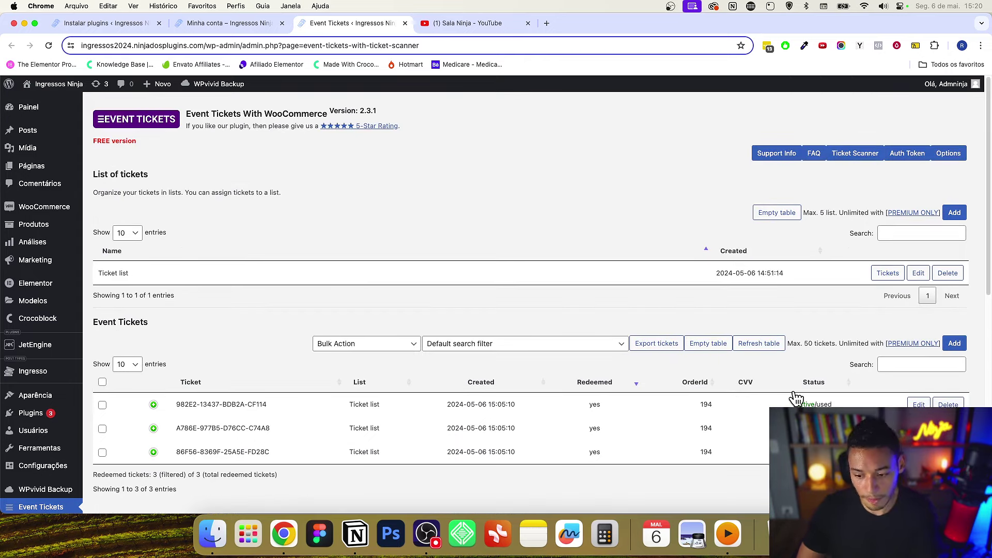